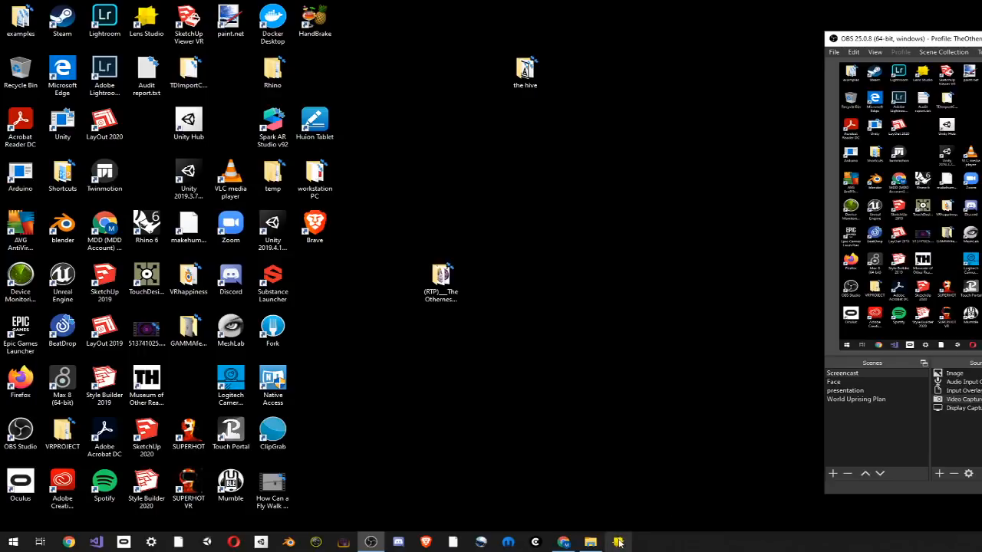
Move the Spark AR Studio v92 desktop shortcut to the empty area directly above the (RTP) folder
click(543, 371)
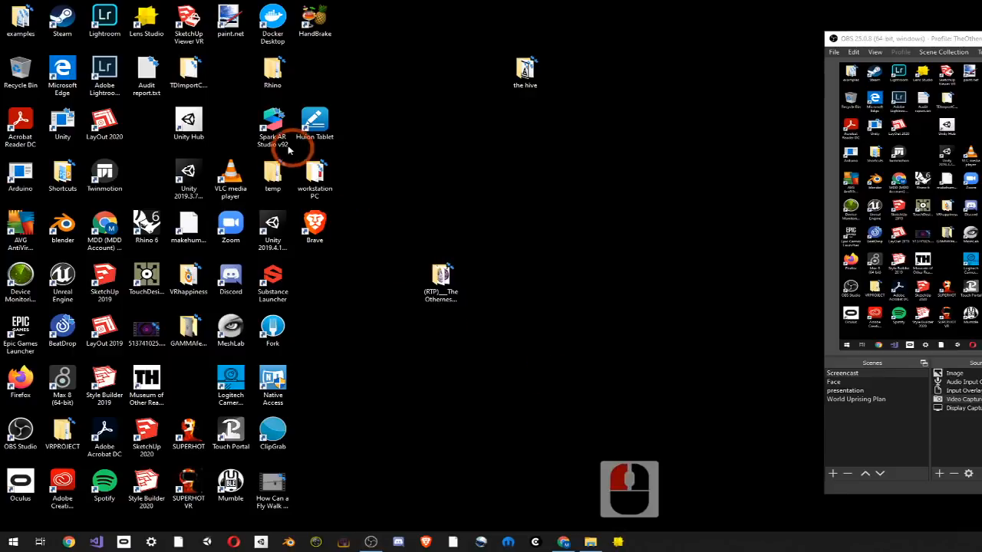
drag(275, 129, 588, 278)
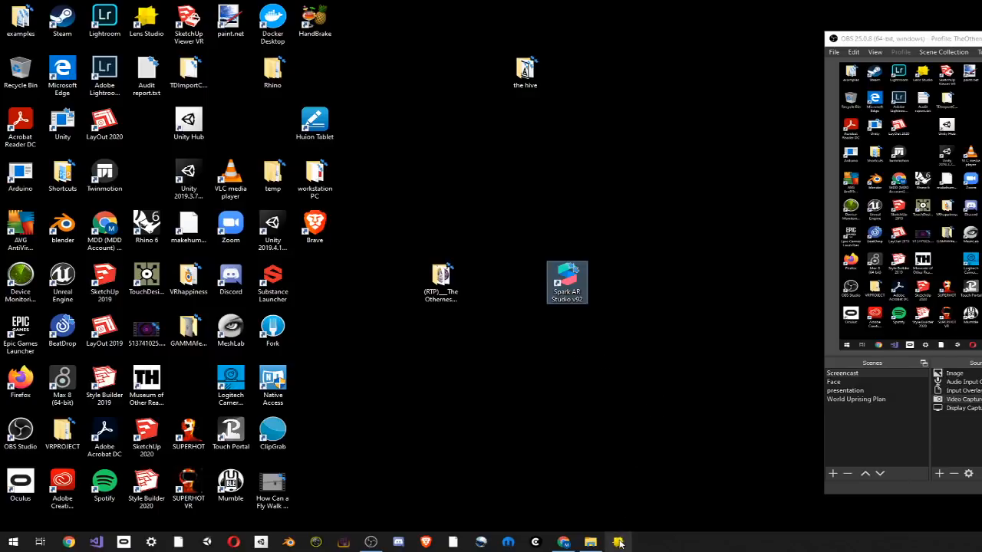
click(605, 358)
click(567, 285)
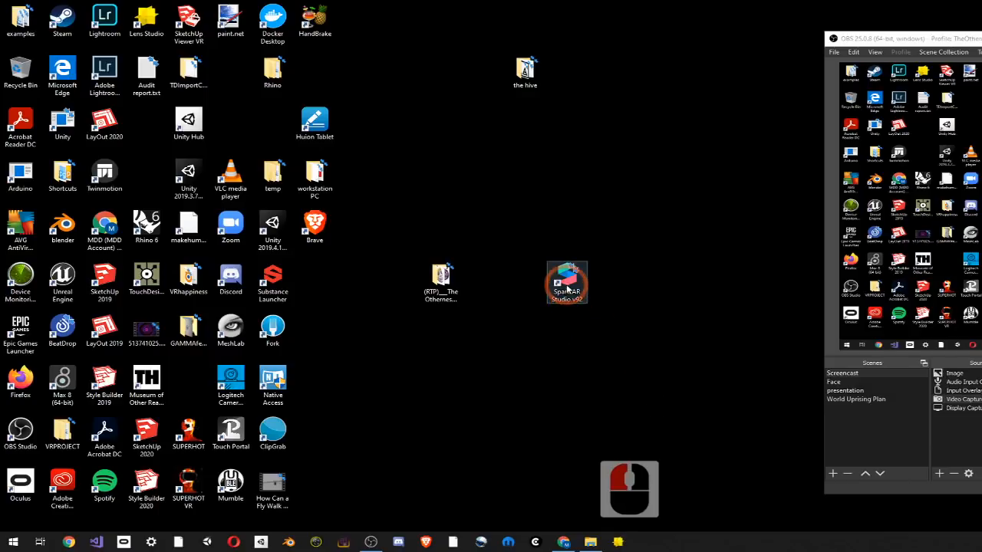
drag(567, 285, 441, 185)
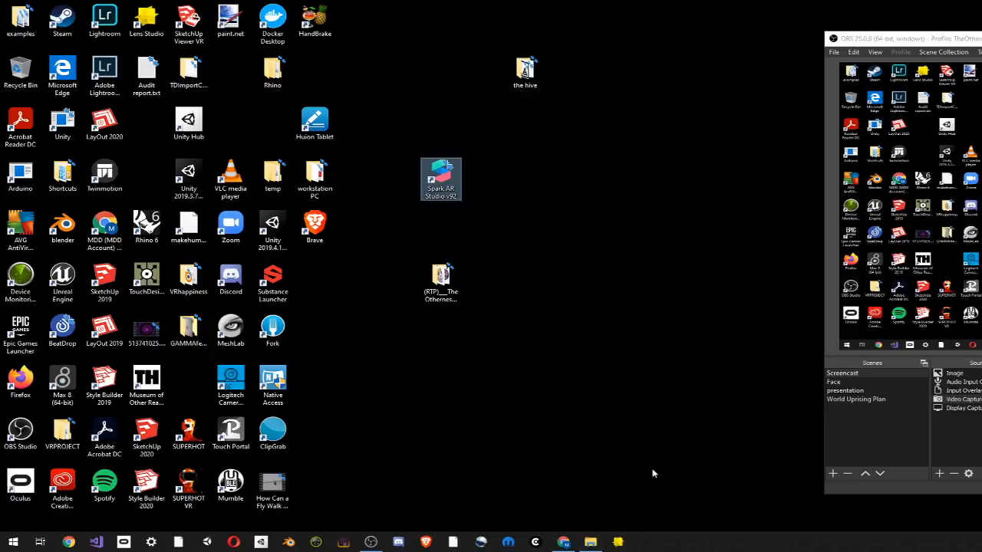
Switch to Lens Studio and look through the complete list of lens templates
click(621, 528)
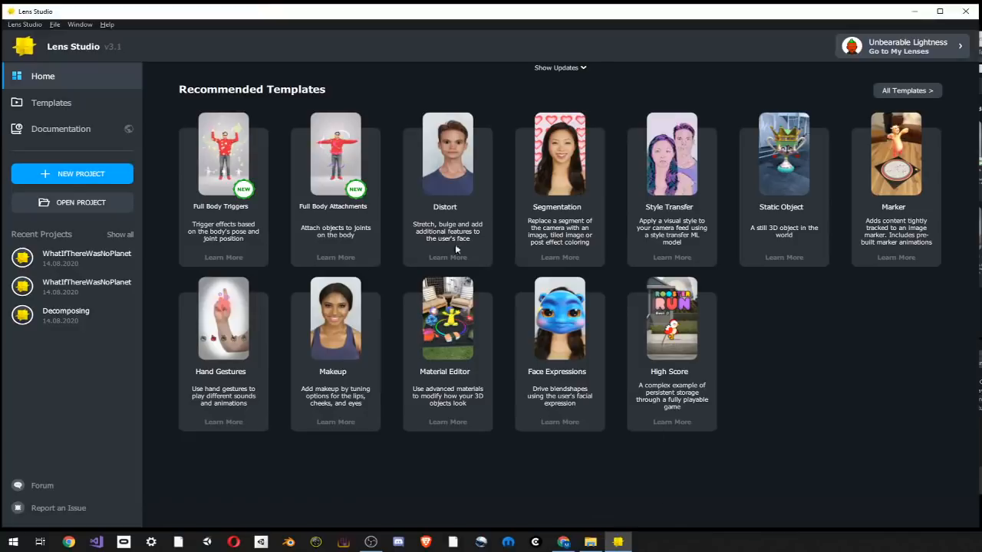
mouse_move(312, 297)
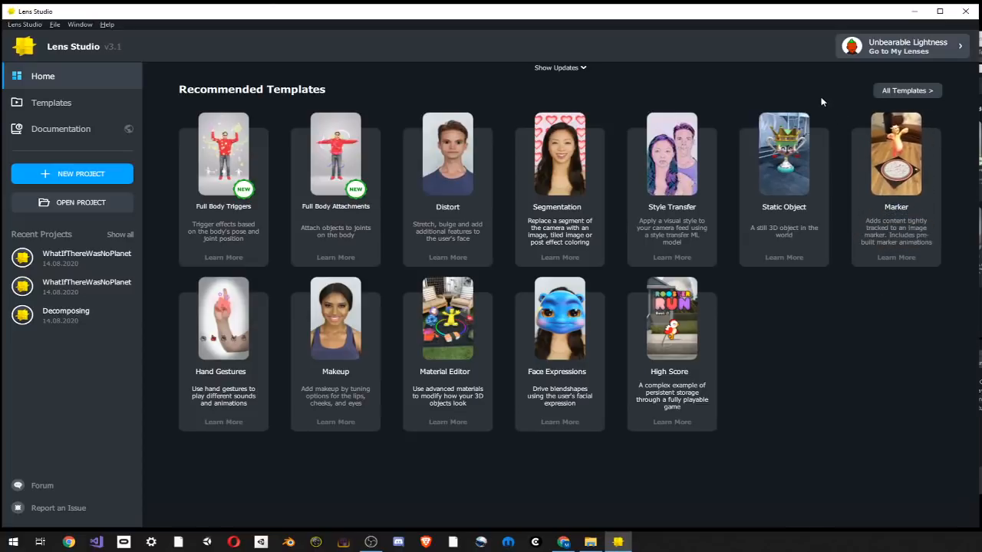
click(905, 91)
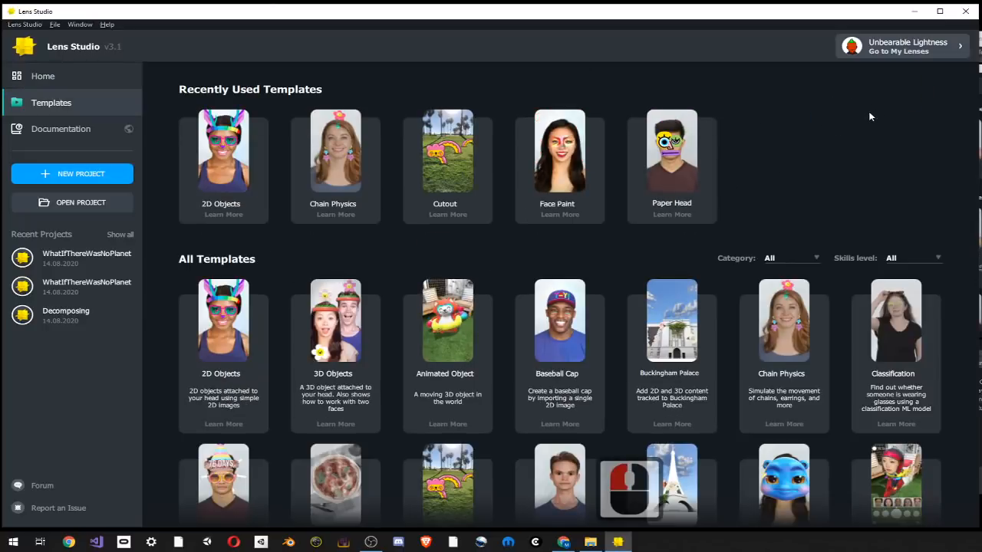
scroll(782, 165, down, 15)
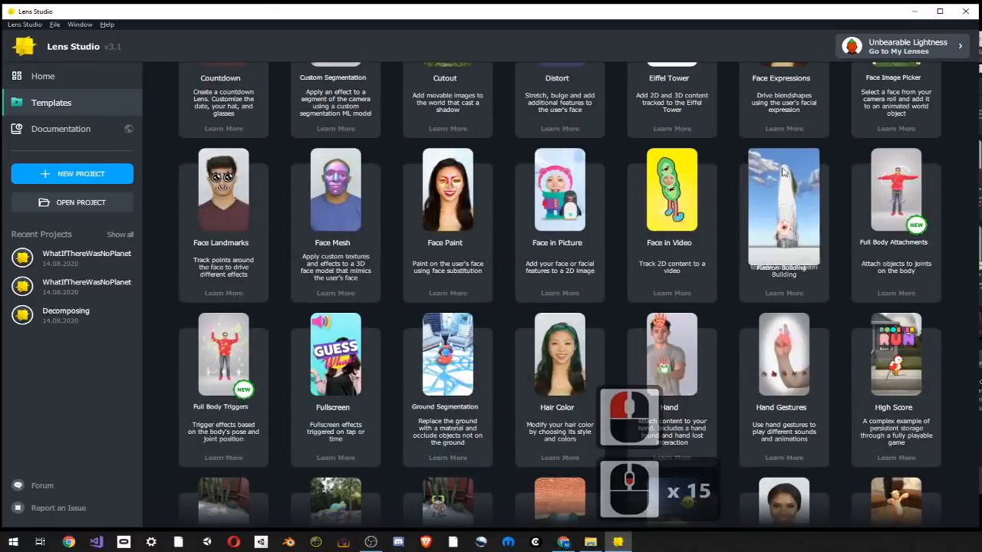
scroll(782, 171, down, 20)
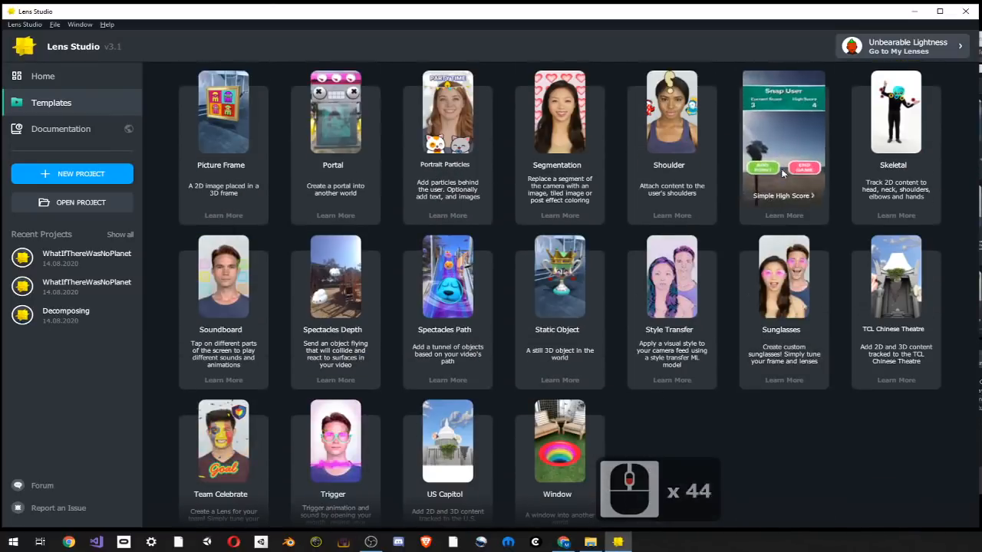
scroll(782, 173, down, 1)
scroll(783, 174, up, 20)
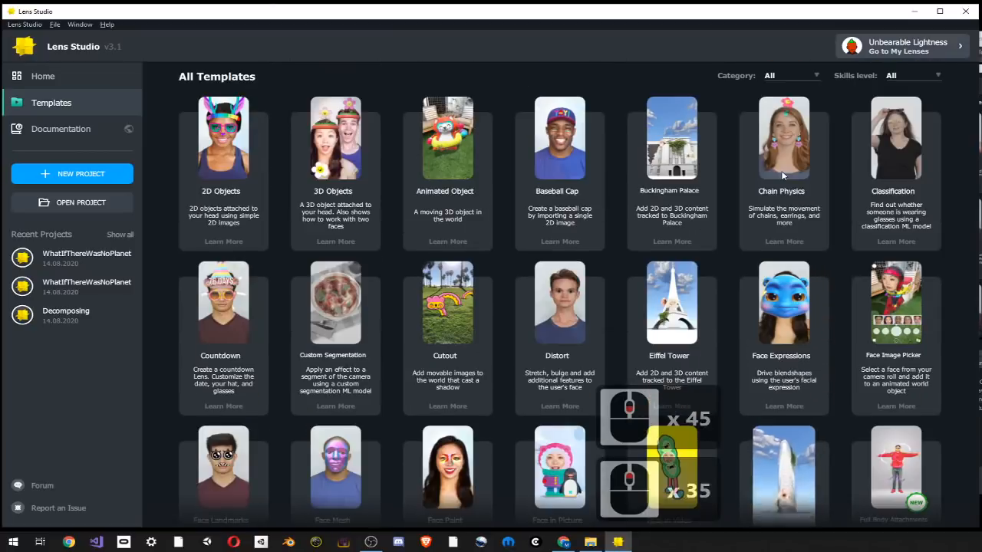
scroll(782, 176, up, 17)
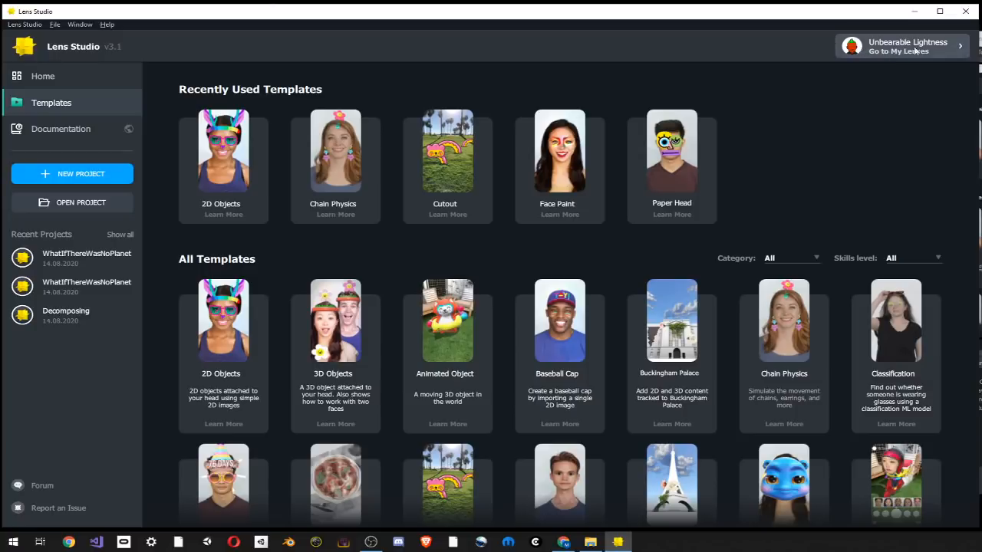
View the account's My Lenses overview and examine the lens insights for the last 7 days
click(857, 54)
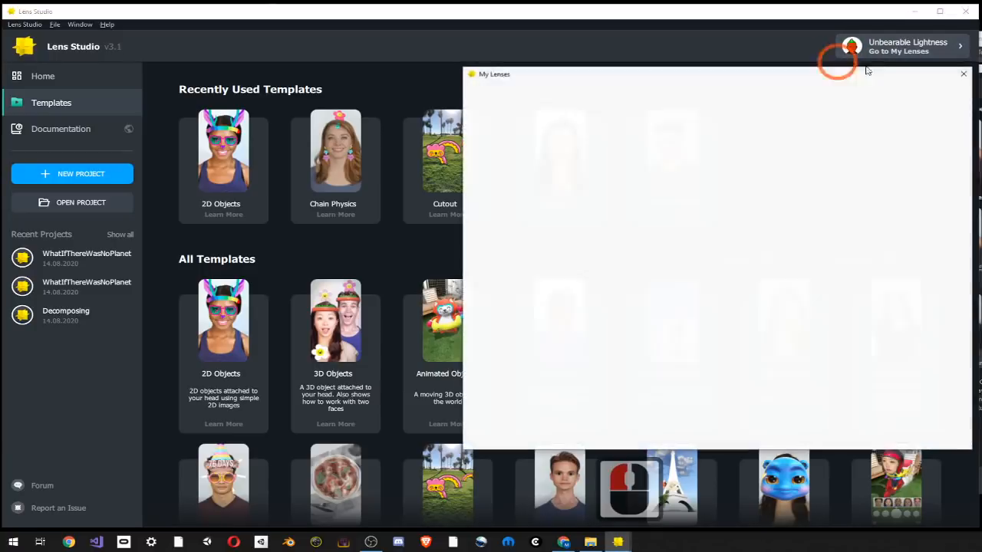
drag(761, 75, 733, 70)
click(797, 269)
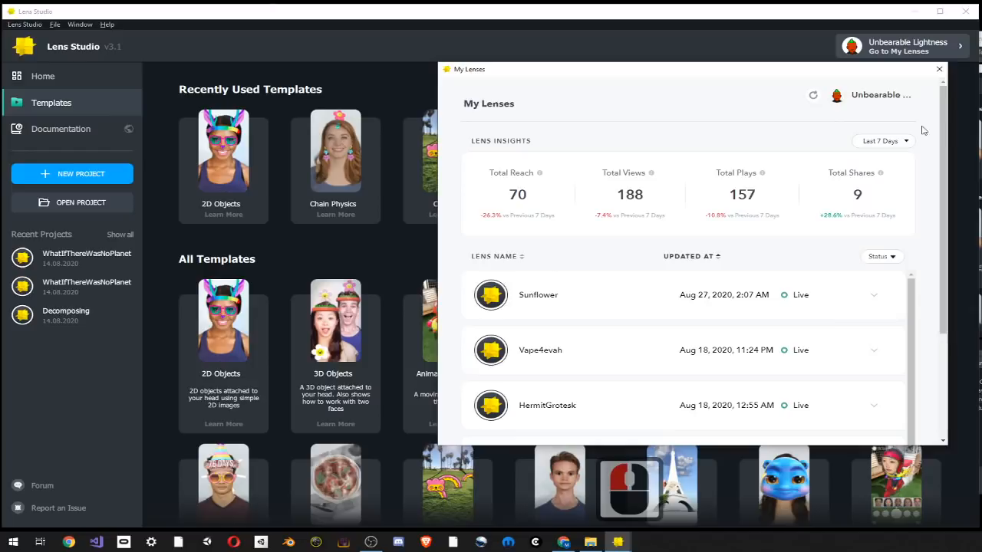
mouse_move(942, 131)
mouse_down()
mouse_move(942, 201)
mouse_move(942, 112)
mouse_up()
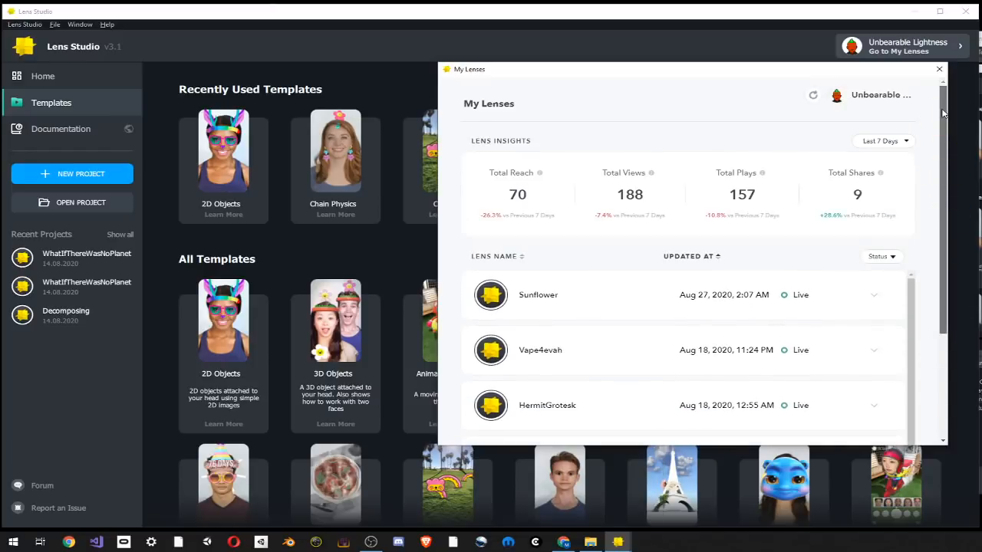
drag(767, 70, 739, 65)
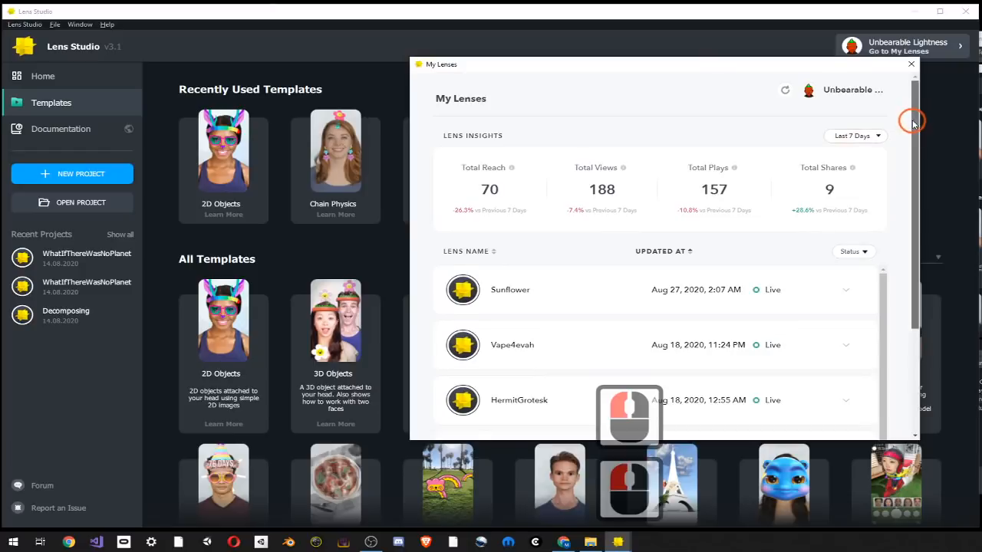
drag(913, 122, 591, 192)
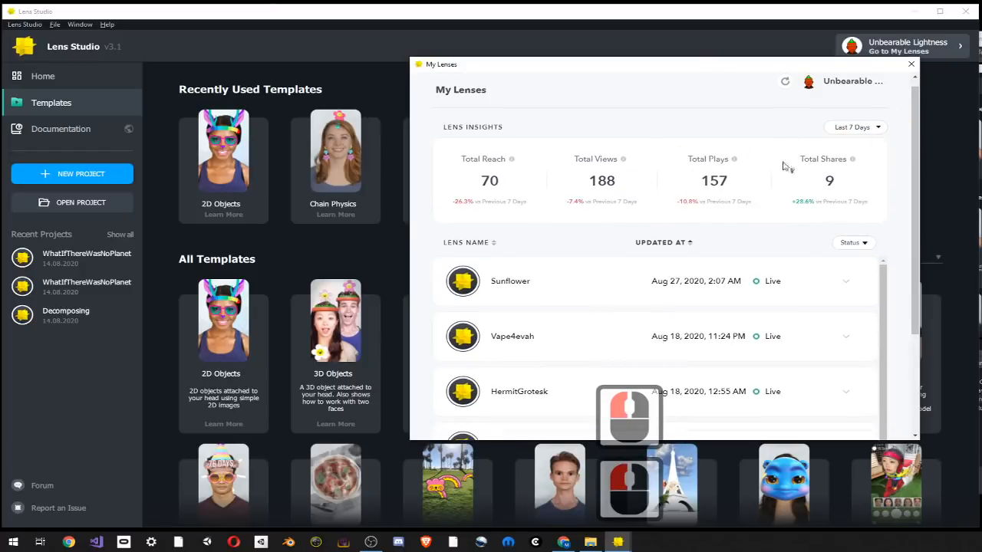
mouse_move(914, 118)
mouse_down()
mouse_move(914, 268)
mouse_move(917, 128)
mouse_up()
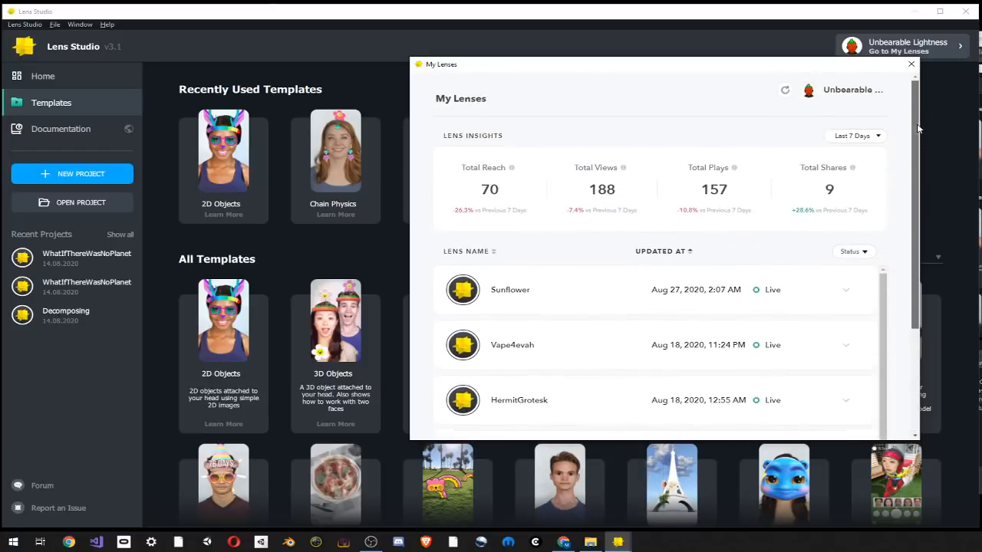
click(602, 223)
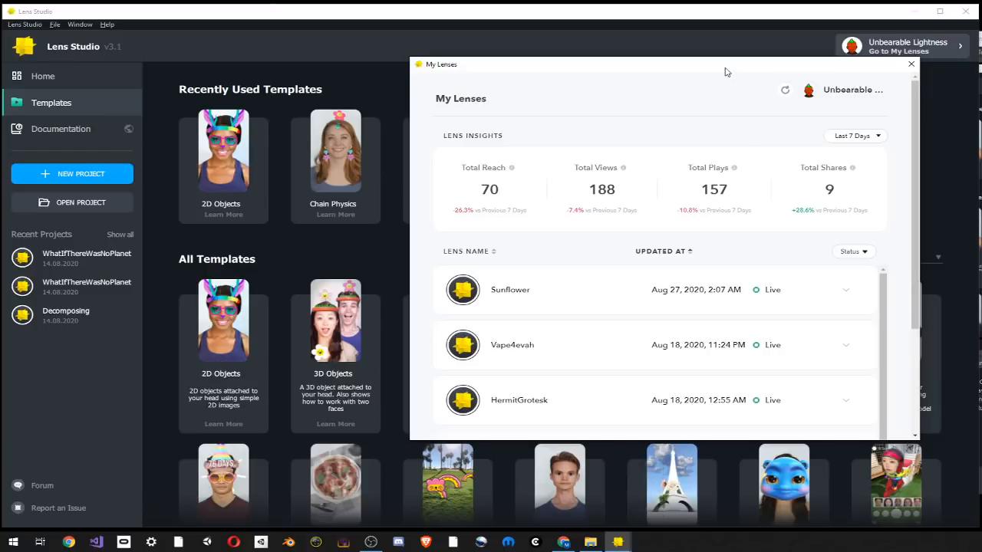
drag(725, 69, 776, 78)
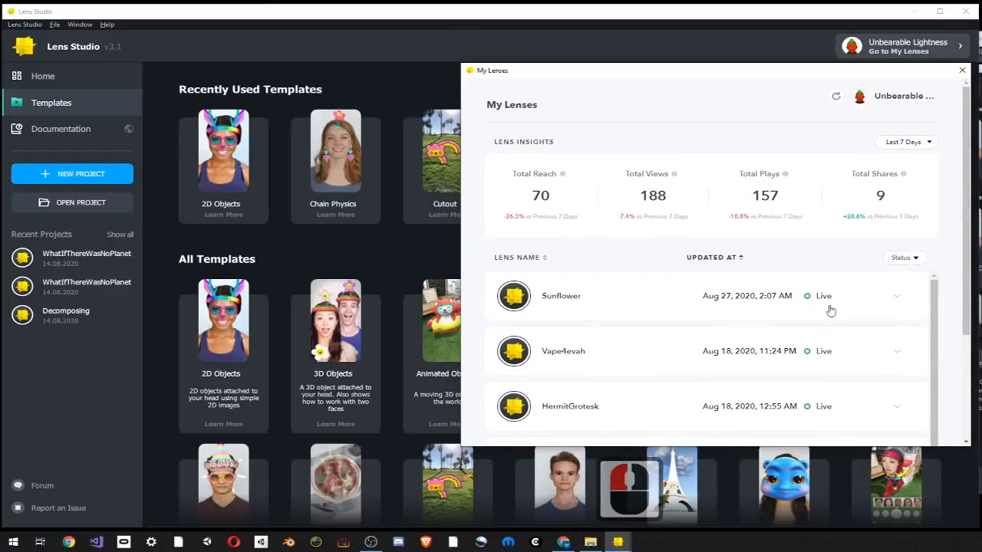
click(961, 231)
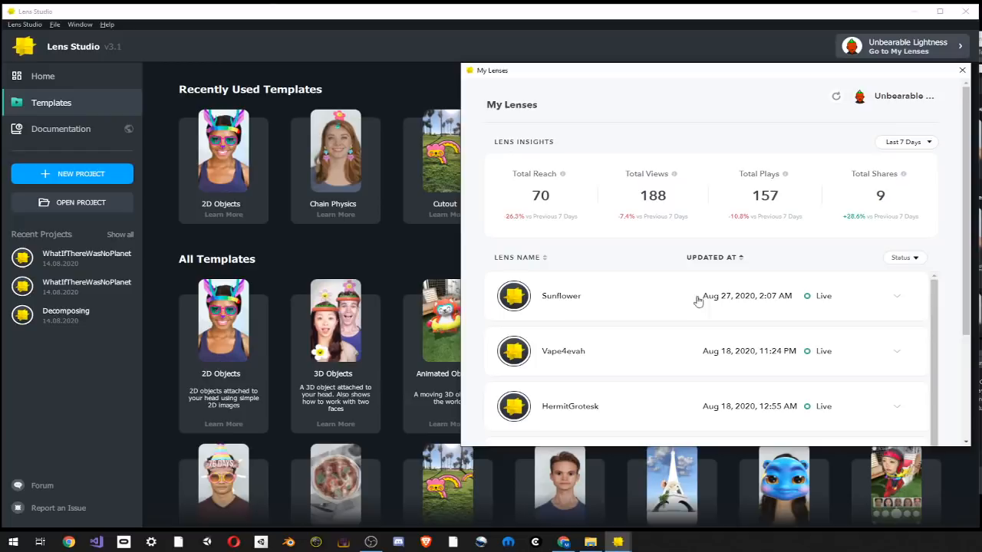
Look through the names, update dates and status of the published lenses, and close the My Lenses overview
scroll(955, 249, down, 2)
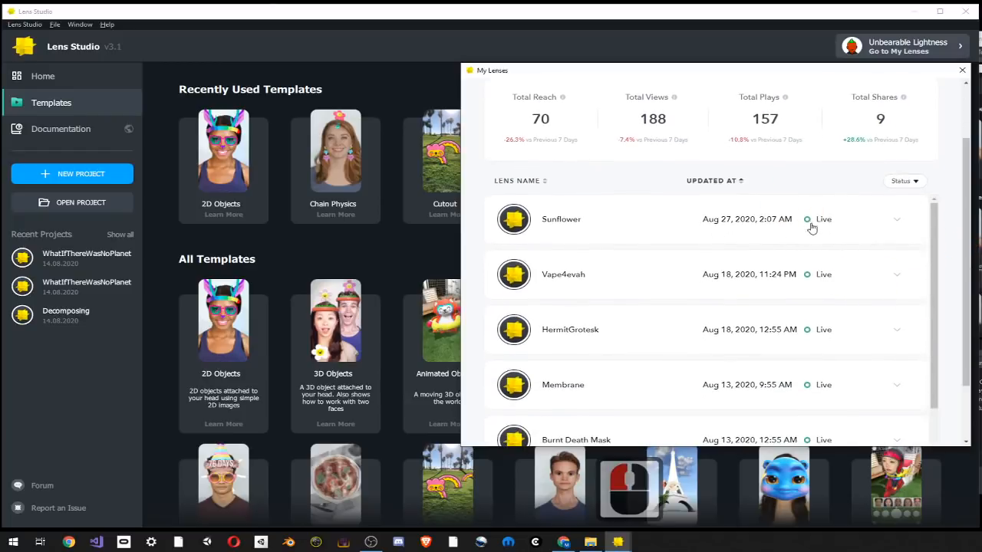
scroll(575, 292, down, 4)
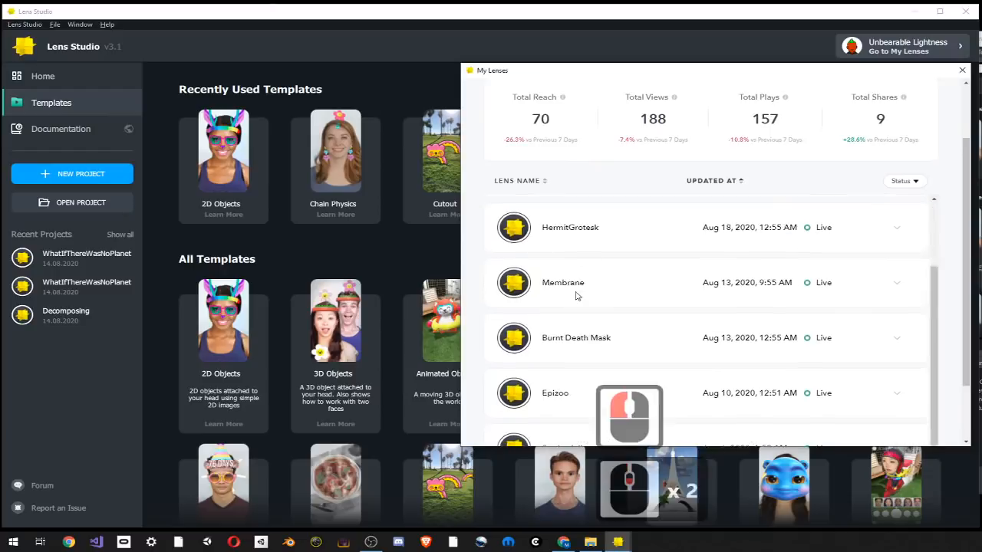
scroll(582, 304, up, 5)
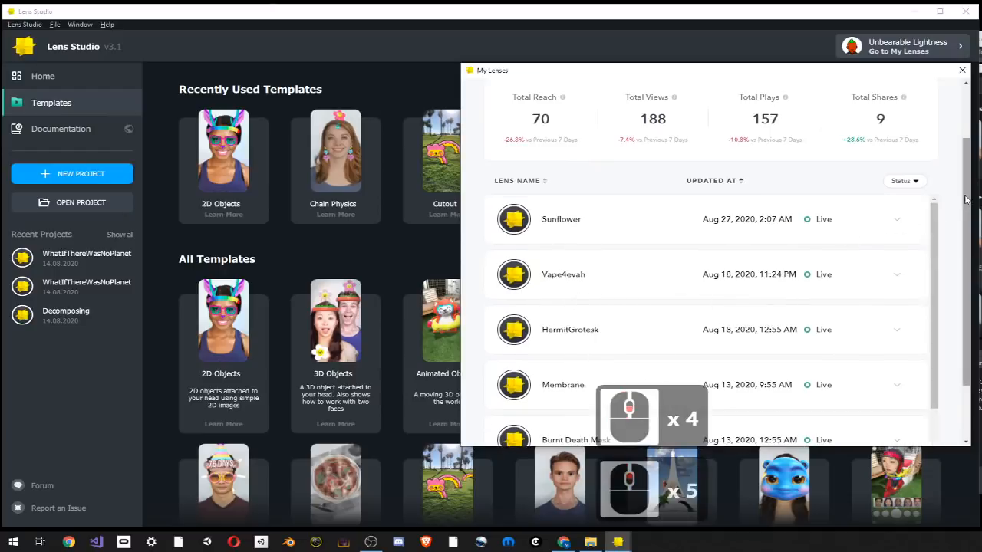
drag(964, 198, 959, 232)
drag(935, 200, 971, 99)
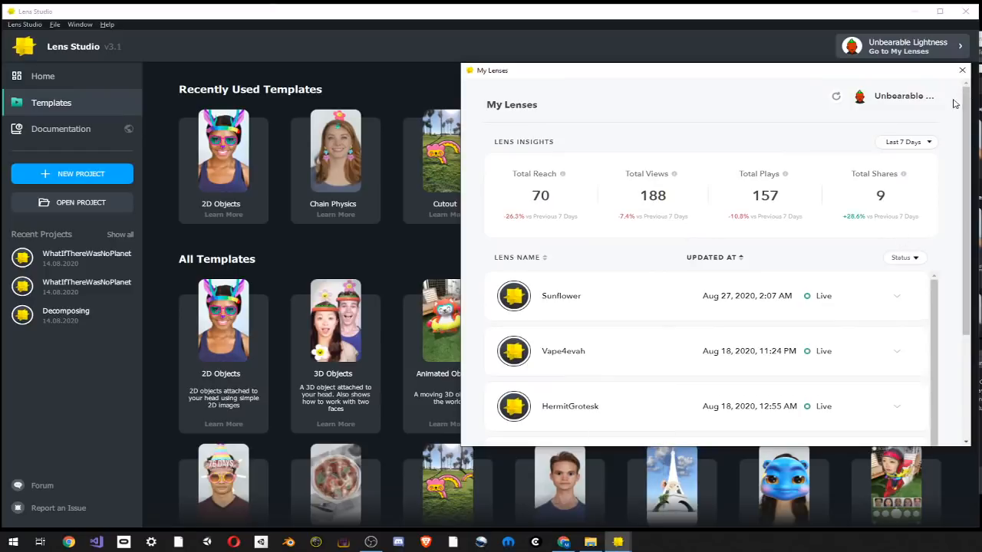
click(963, 72)
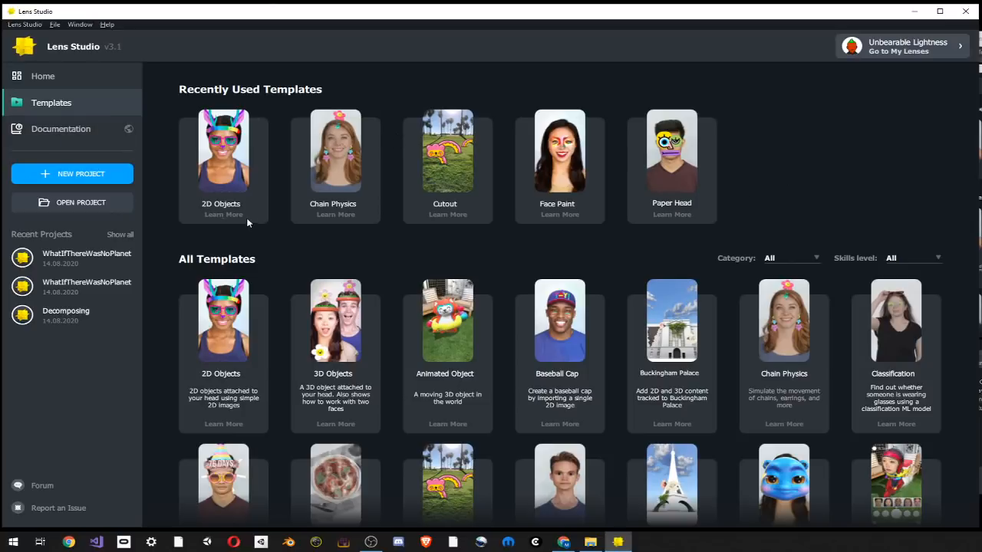
Create a project from the 2D Objects template and slightly widen the object hierarchy area
click(227, 172)
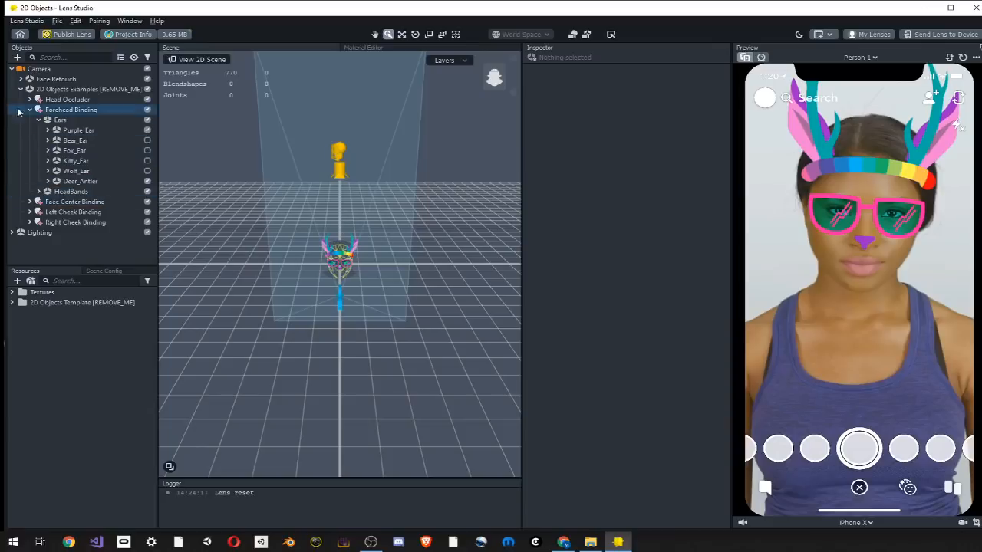
click(23, 48)
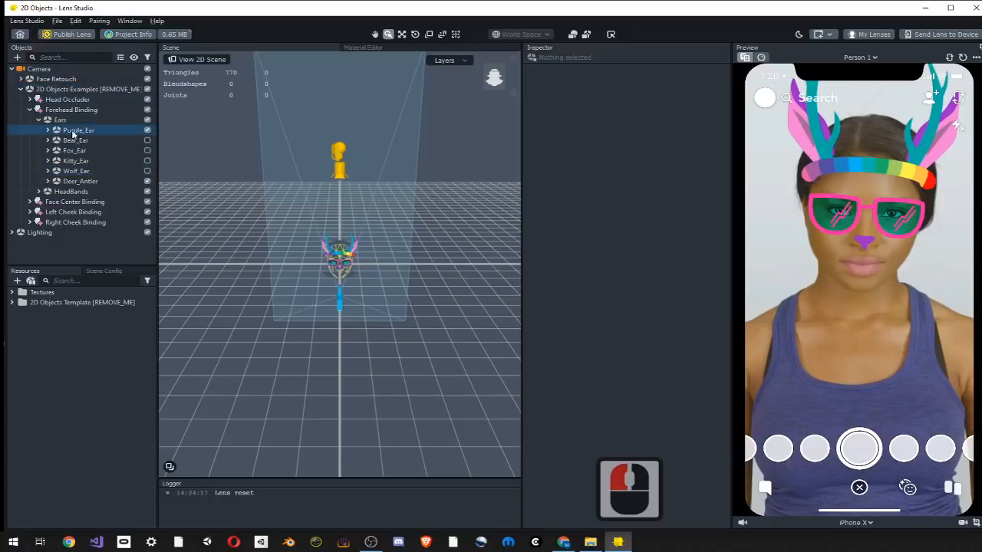
scroll(343, 270, up, 6)
scroll(343, 270, up, 3)
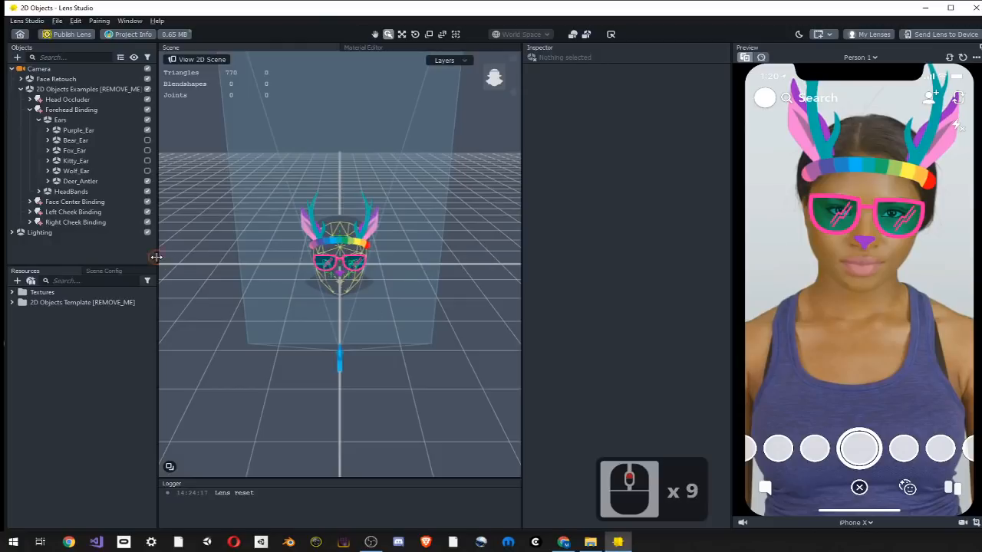
drag(156, 257, 162, 258)
Expand the Textures and 2D Objects Template resource folders and examine the textures inside the Sunglasses folder
click(13, 303)
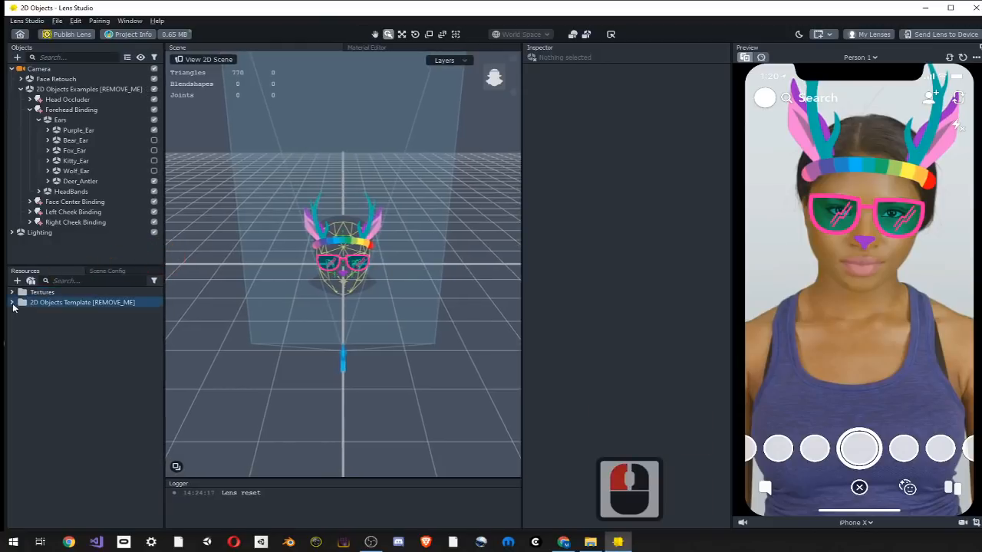
click(13, 303)
double_click(14, 292)
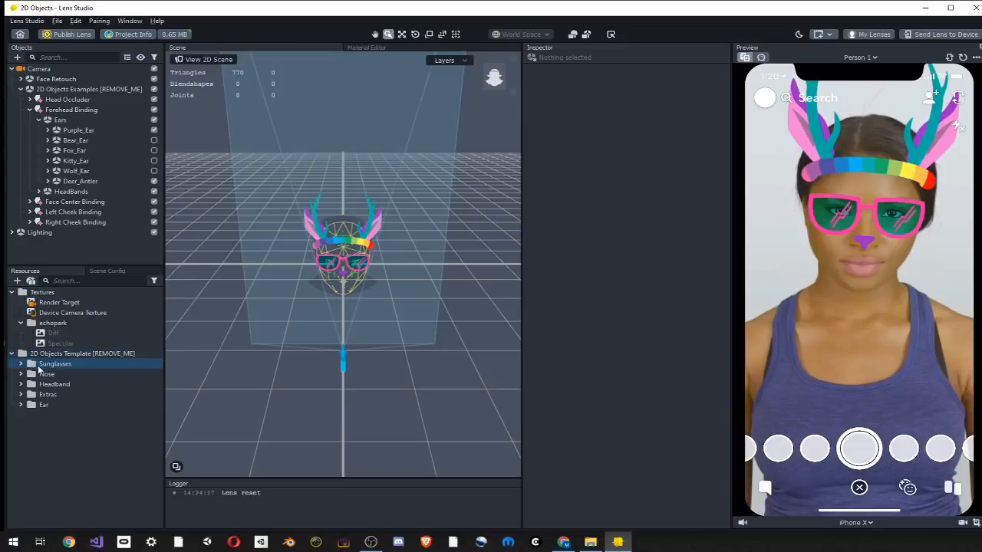
click(20, 365)
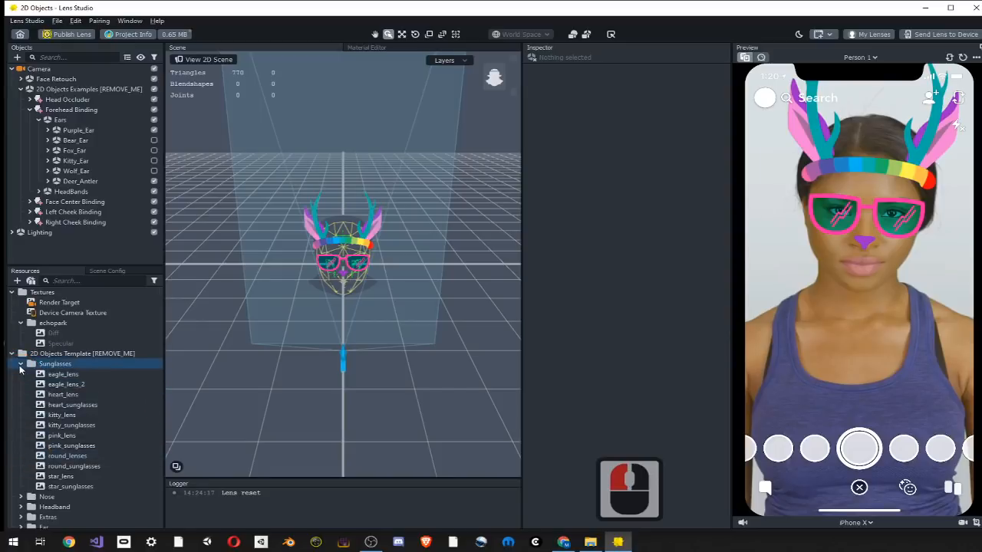
click(20, 365)
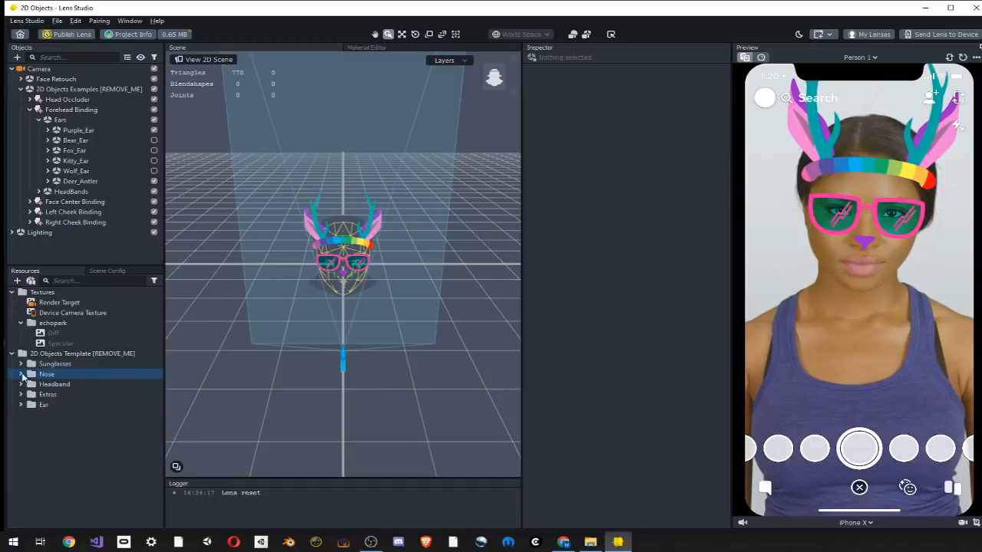
Expand the Nose resource folder and inspect the nose_clown texture
scroll(345, 295, up, 13)
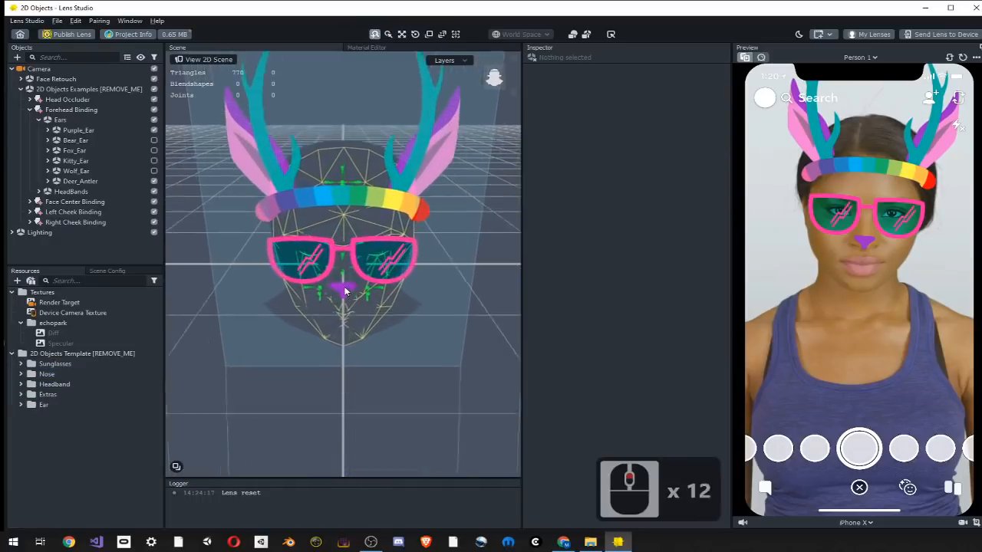
click(345, 295)
click(46, 374)
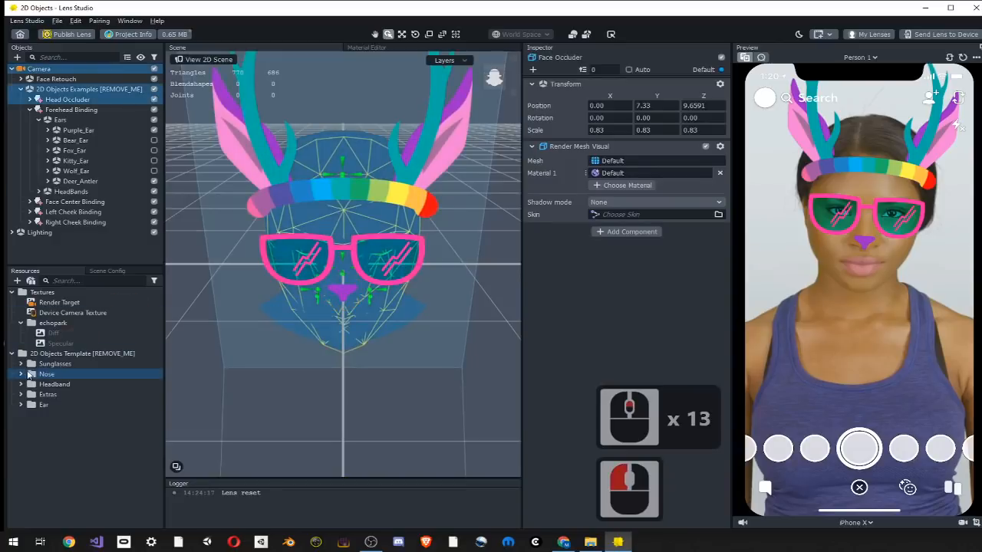
click(19, 373)
double_click(60, 384)
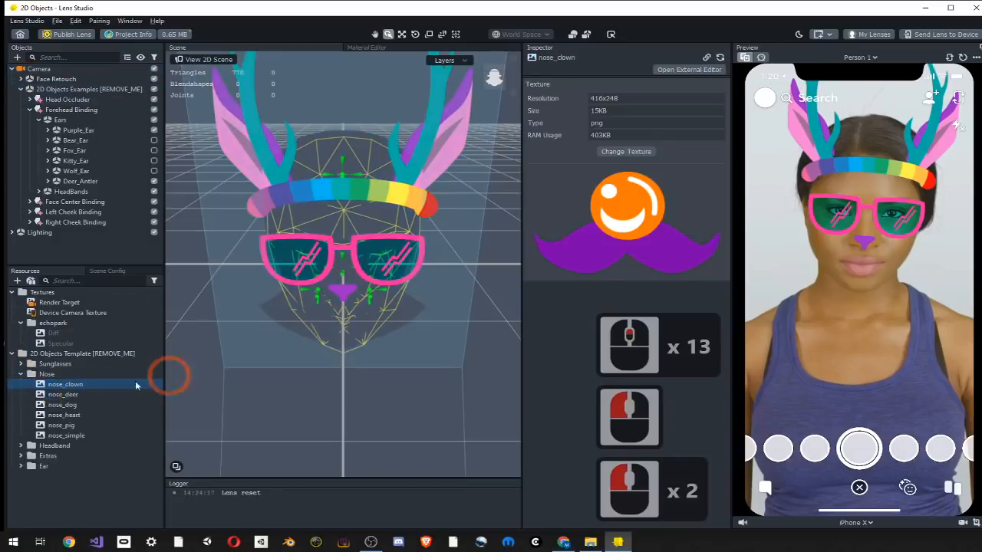
Inspect the nose_deer, nose_dog, nose_heart, nose_pig and nose_simple textures in the Nose folder one after another
click(66, 393)
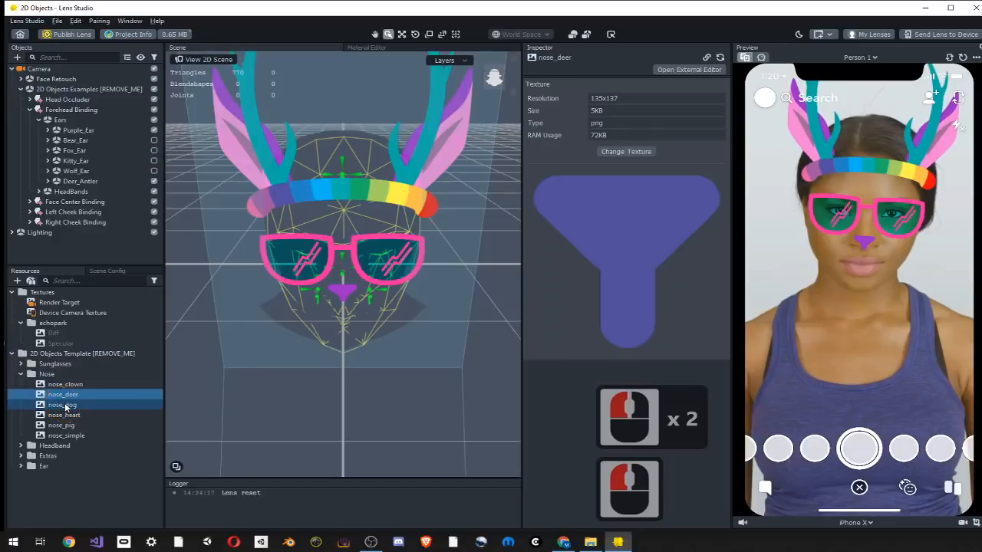
click(66, 406)
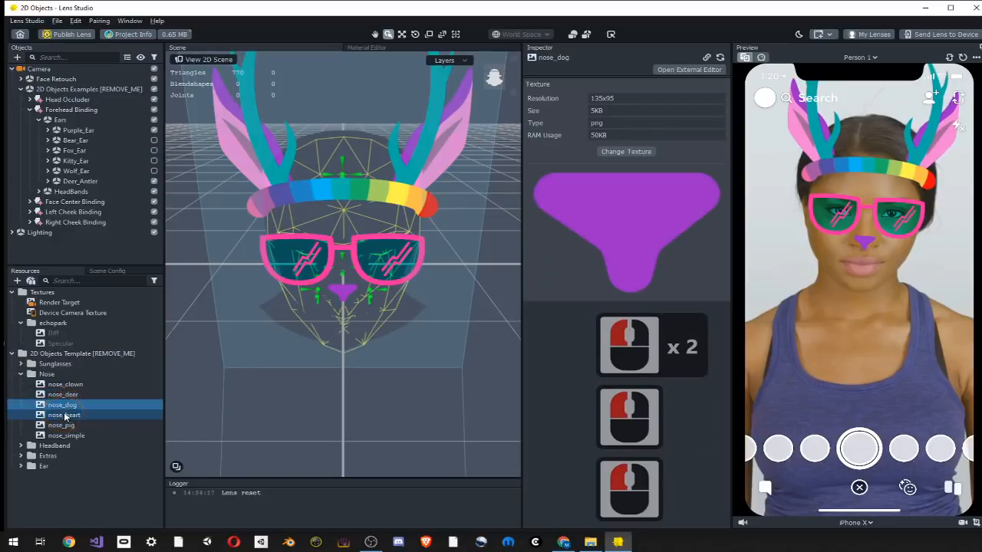
click(65, 417)
click(65, 425)
click(66, 435)
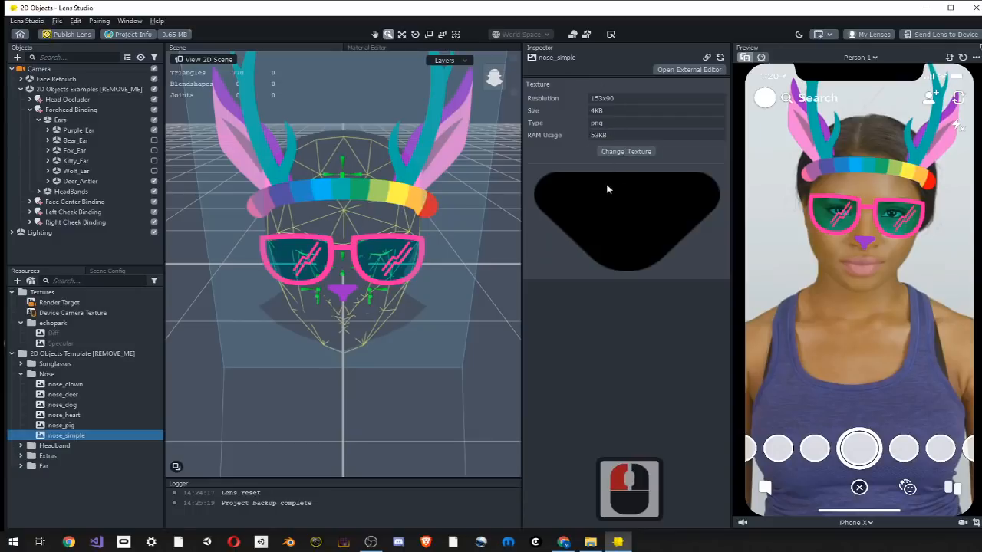
Expand Face Center Binding and inspect it along with its Pink_Sunglasses, Eagle_Sunglasses and Heart_Sunglasses objects
click(30, 202)
click(65, 203)
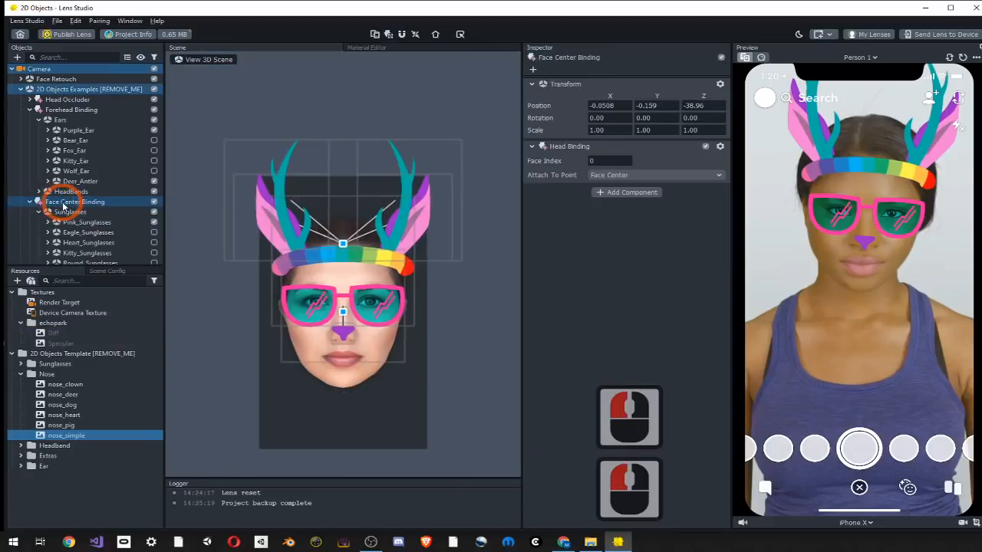
click(80, 225)
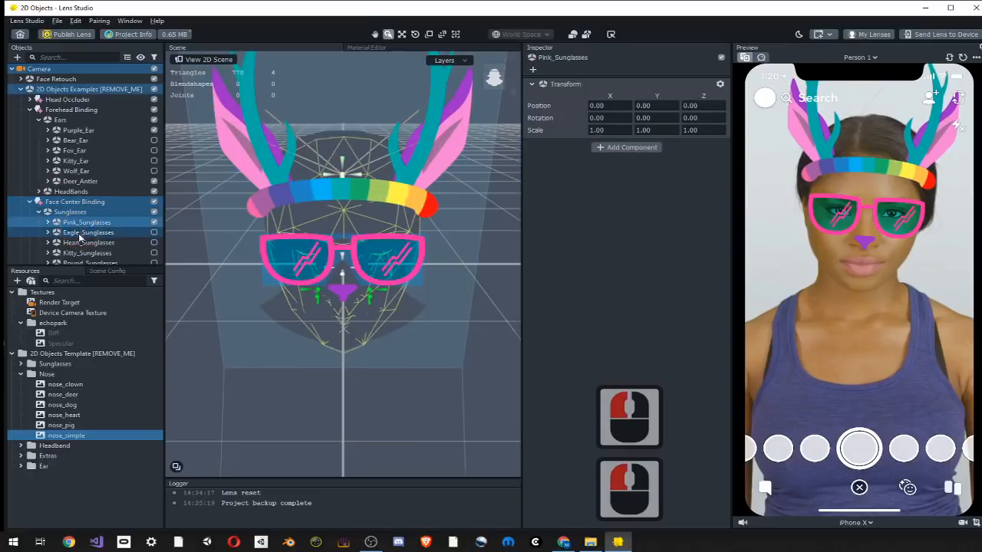
click(80, 233)
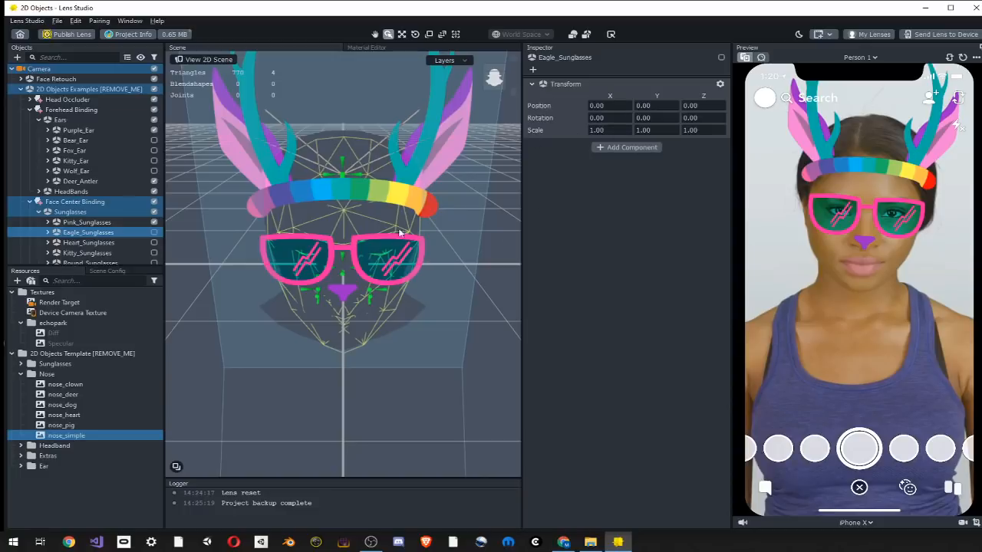
click(81, 170)
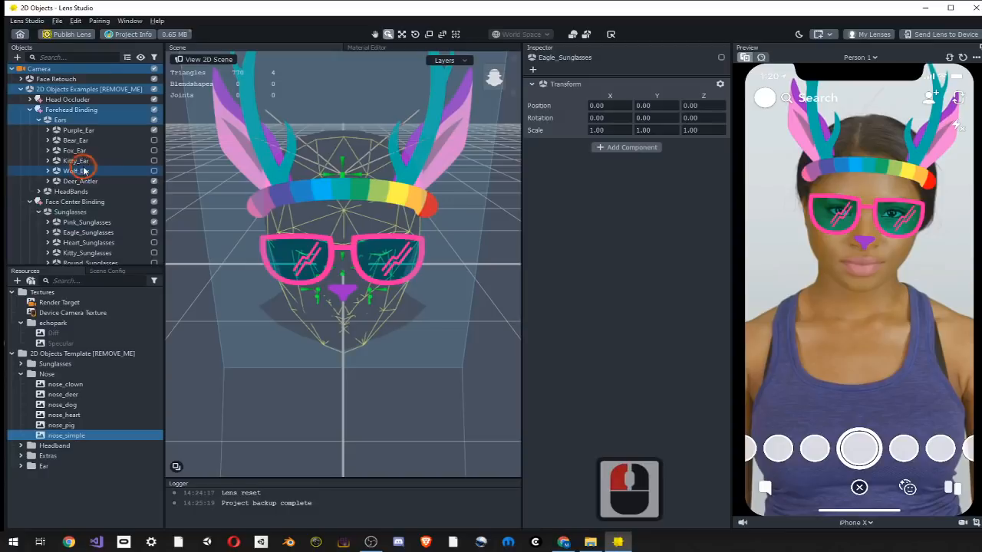
click(96, 215)
click(115, 242)
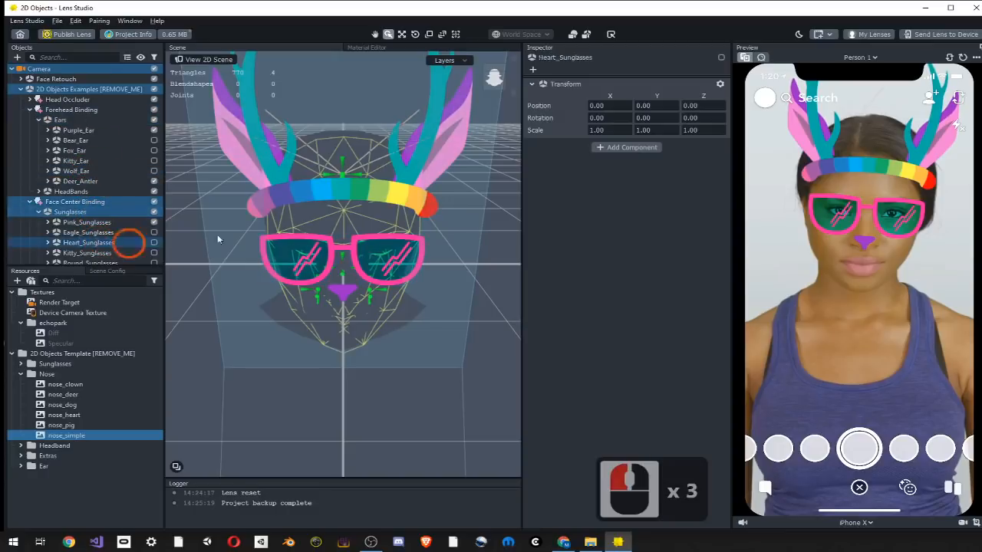
Compare the Nose folder's textures with Render Target, Device Camera Texture and the echopark Diff and Specular textures, ending on nose_deer
click(126, 343)
click(97, 385)
click(103, 425)
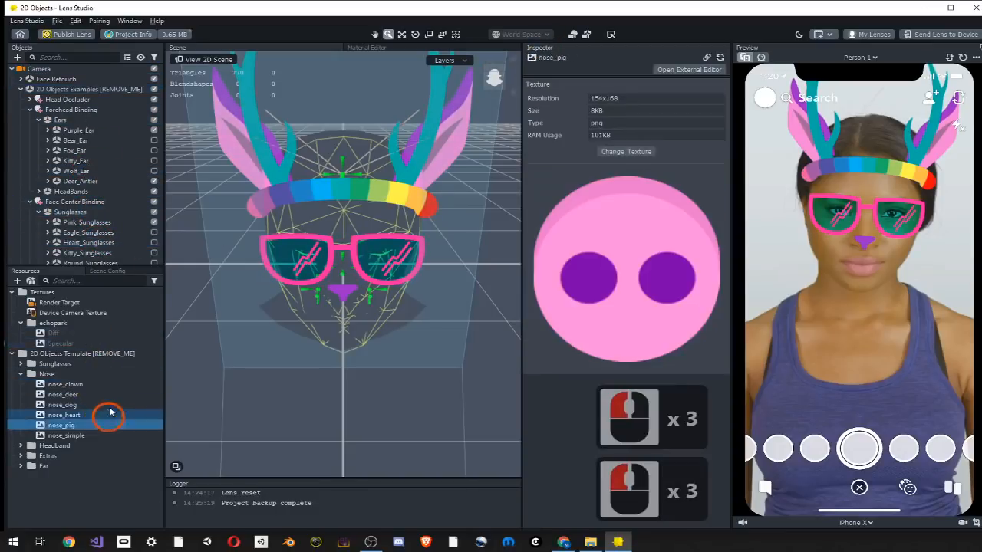
click(108, 394)
click(105, 373)
click(102, 342)
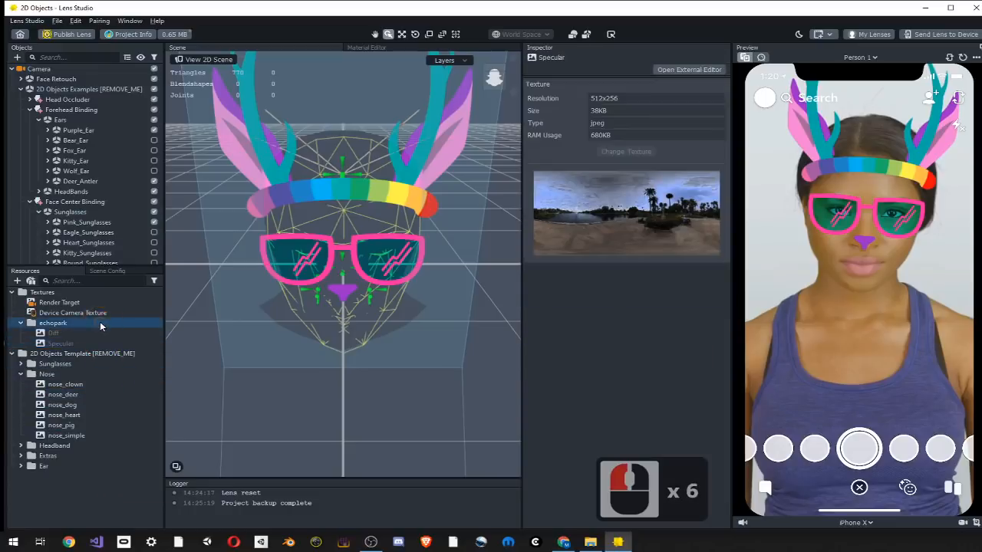
click(98, 312)
click(99, 302)
click(99, 333)
click(97, 356)
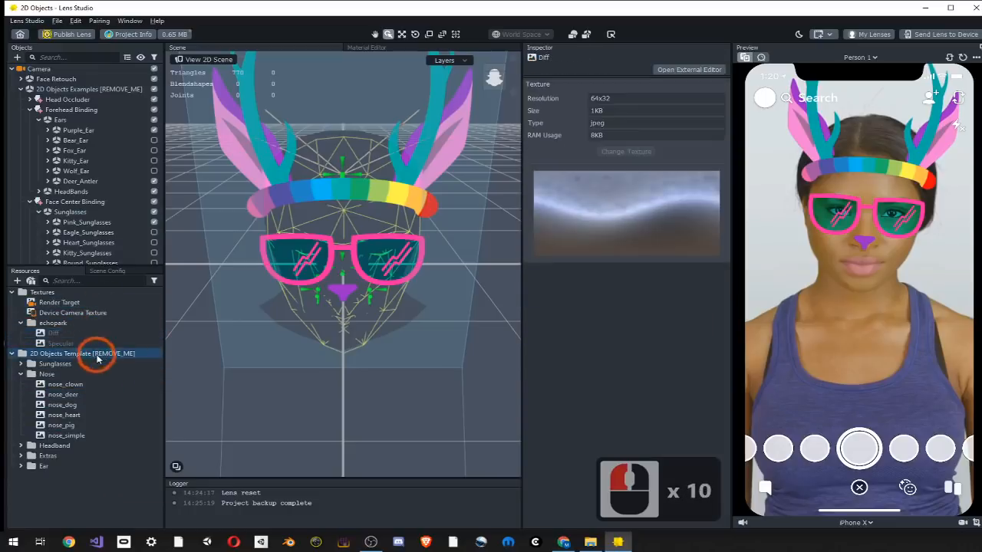
click(95, 394)
click(208, 330)
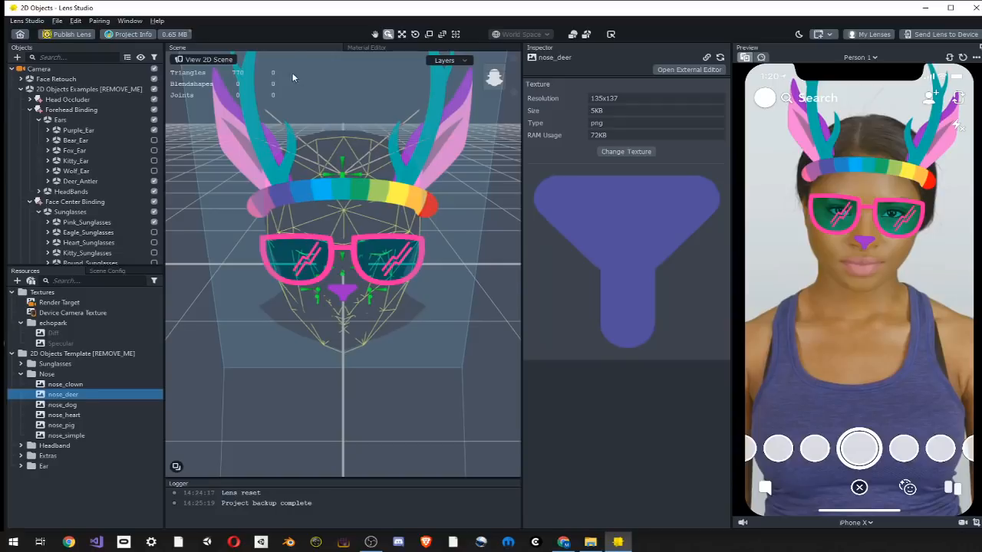
Examine the head mesh with its antlers, headband and sunglasses in the 3D scene from different distances and angles
click(291, 48)
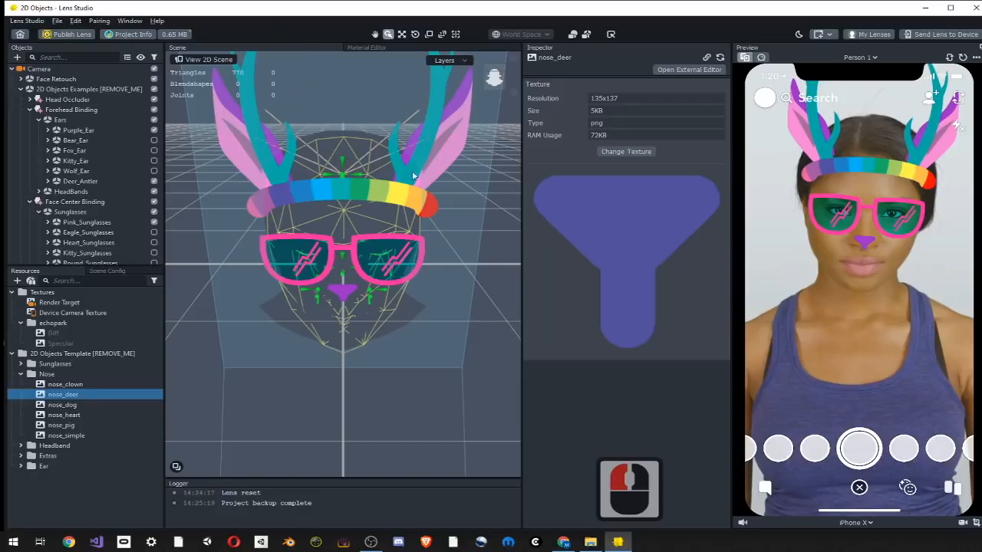
scroll(349, 270, down, 2)
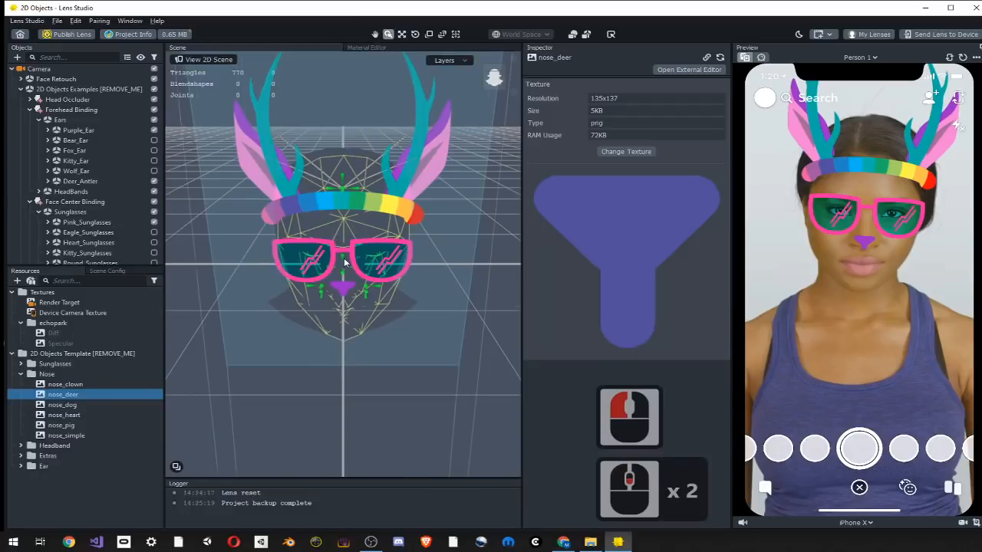
scroll(344, 223, down, 2)
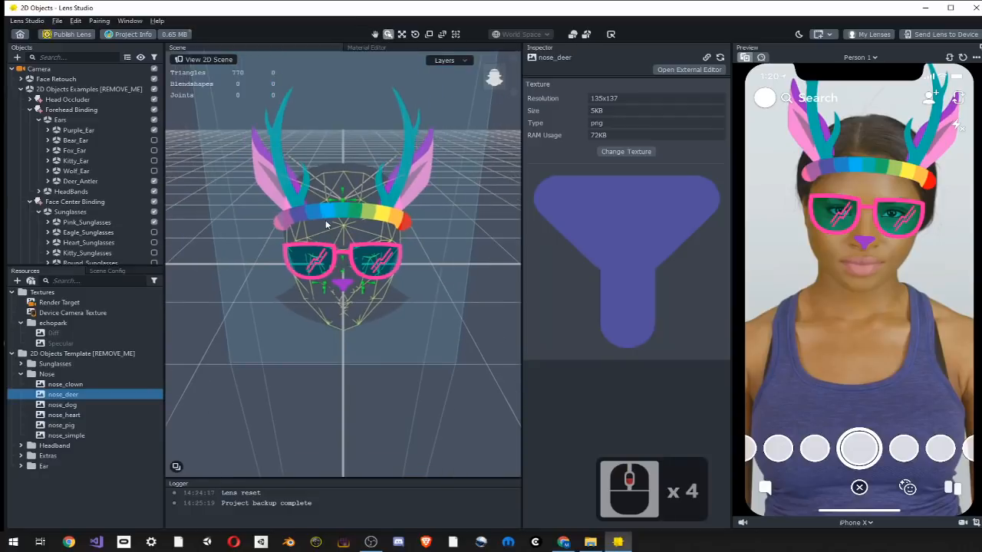
alt+drag(359, 221, 400, 222)
middle_drag(401, 222, 400, 231)
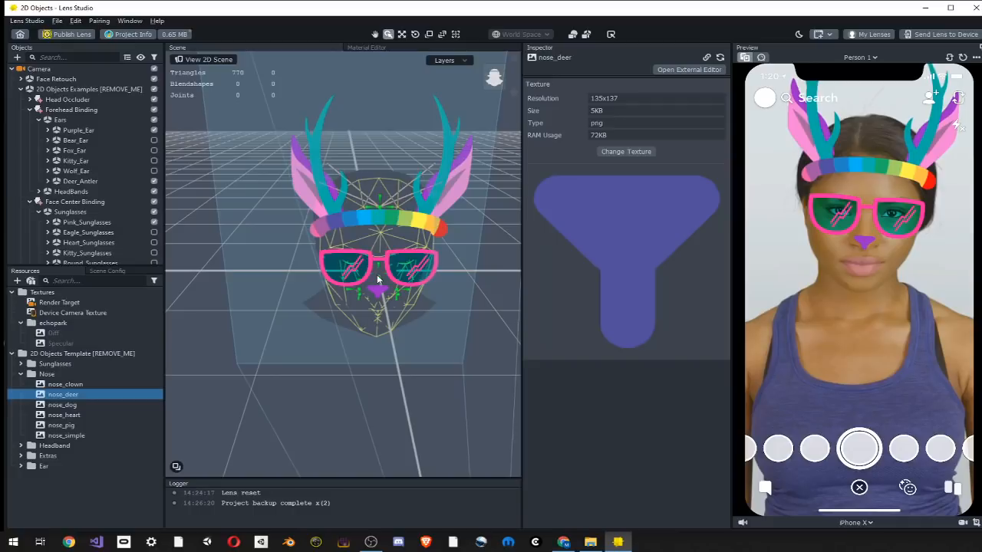
scroll(365, 266, up, 12)
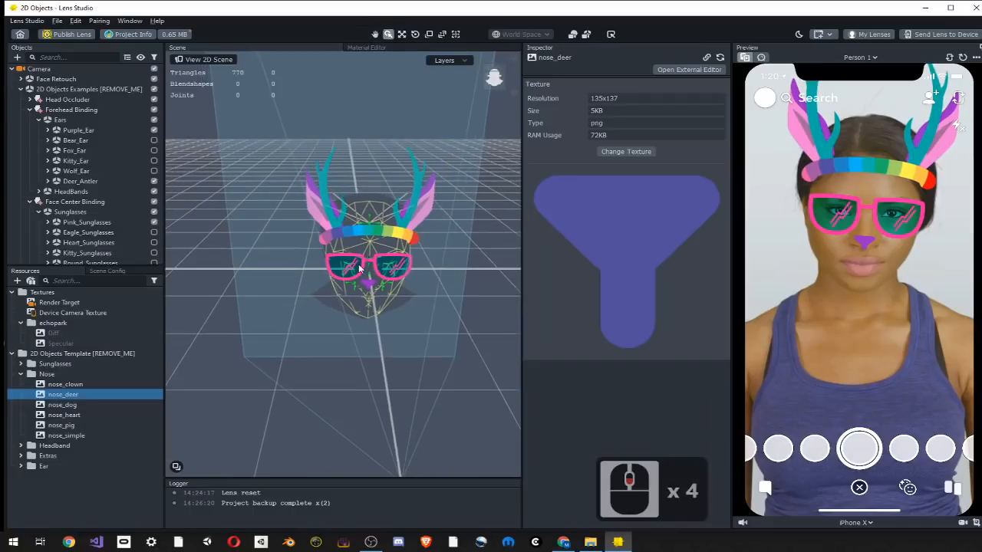
scroll(359, 267, down, 3)
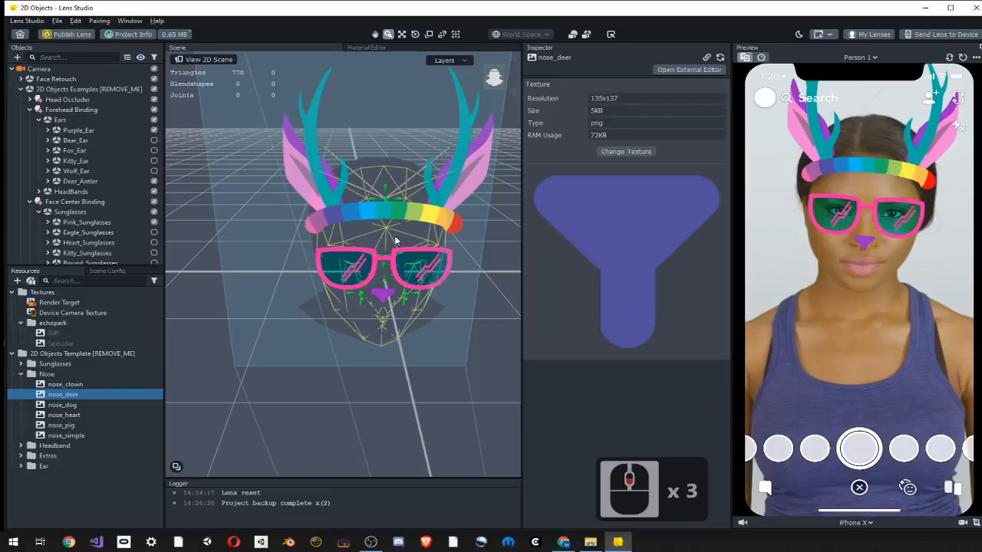
middle_drag(400, 253, 206, 264)
scroll(361, 274, down, 4)
drag(242, 273, 371, 267)
right_drag(371, 266, 363, 270)
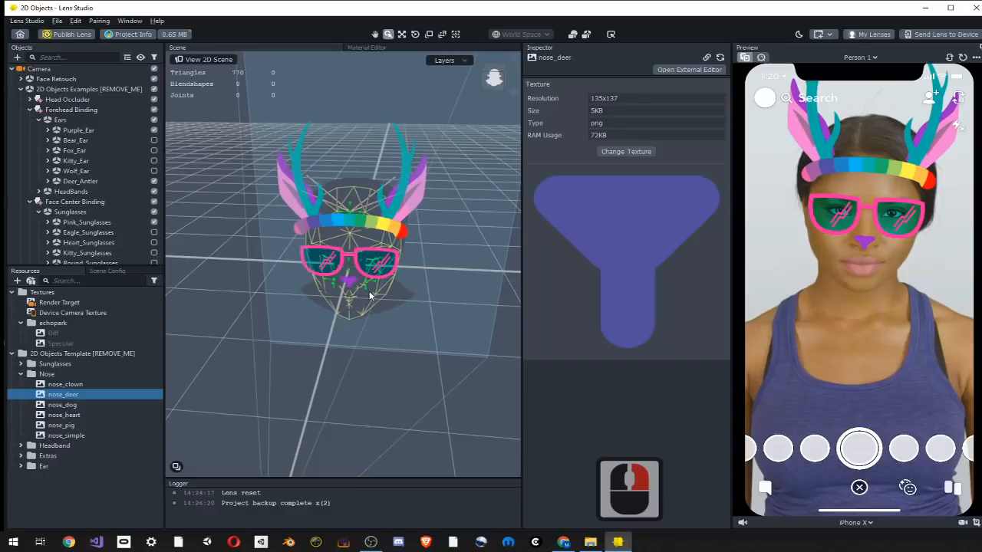
Zoom repeatedly in and out on the head mesh to compare close-up and distant views
scroll(369, 294, up, 9)
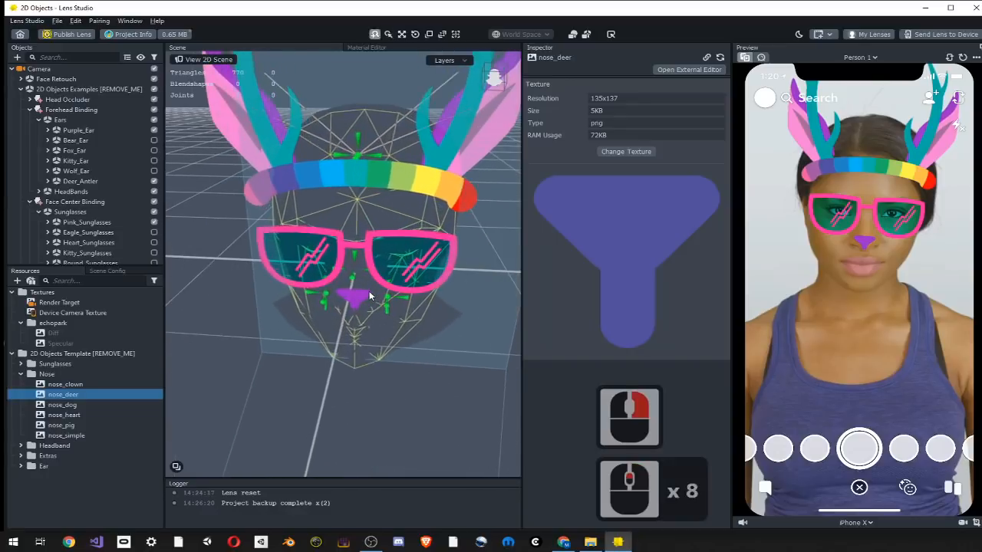
scroll(369, 293, down, 7)
scroll(369, 298, up, 10)
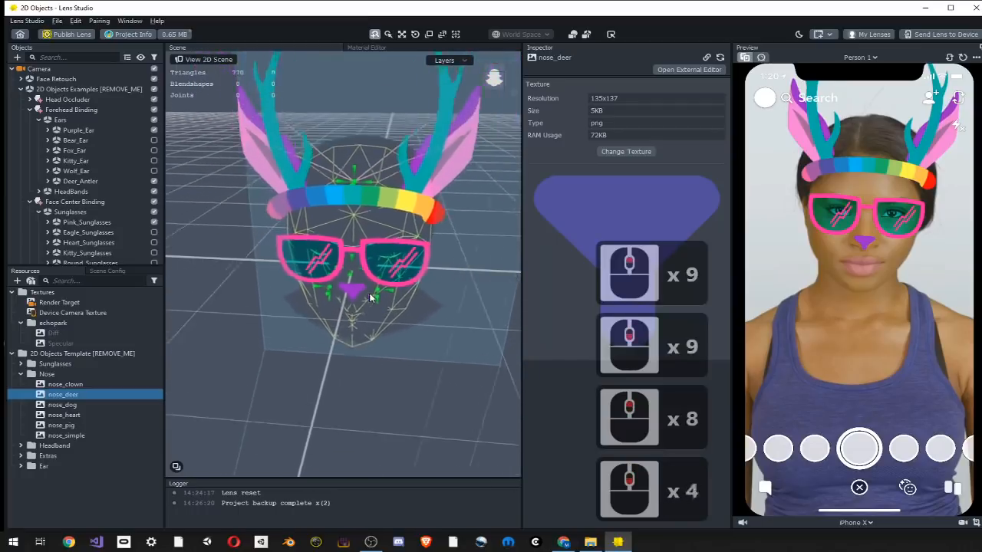
scroll(368, 296, down, 10)
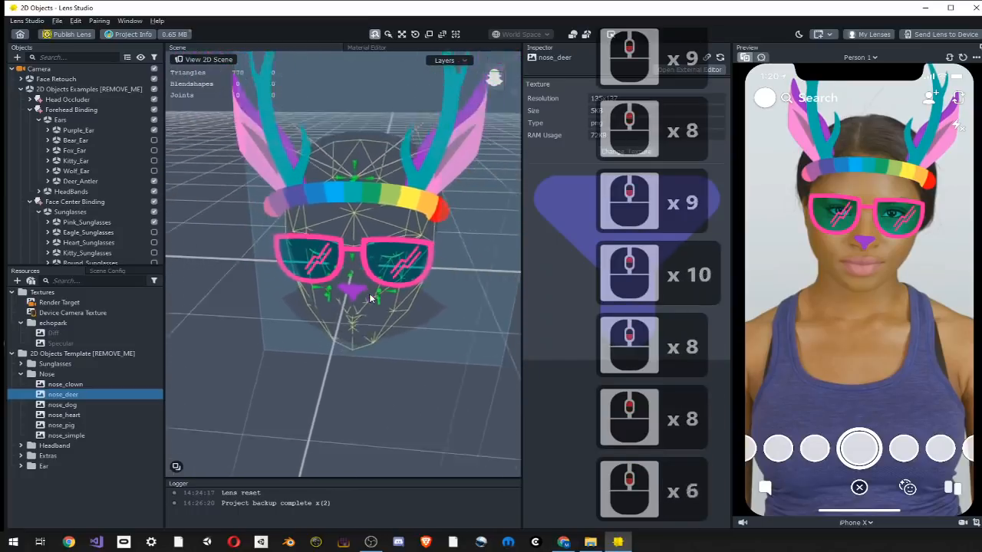
scroll(369, 301, up, 6)
scroll(367, 302, down, 20)
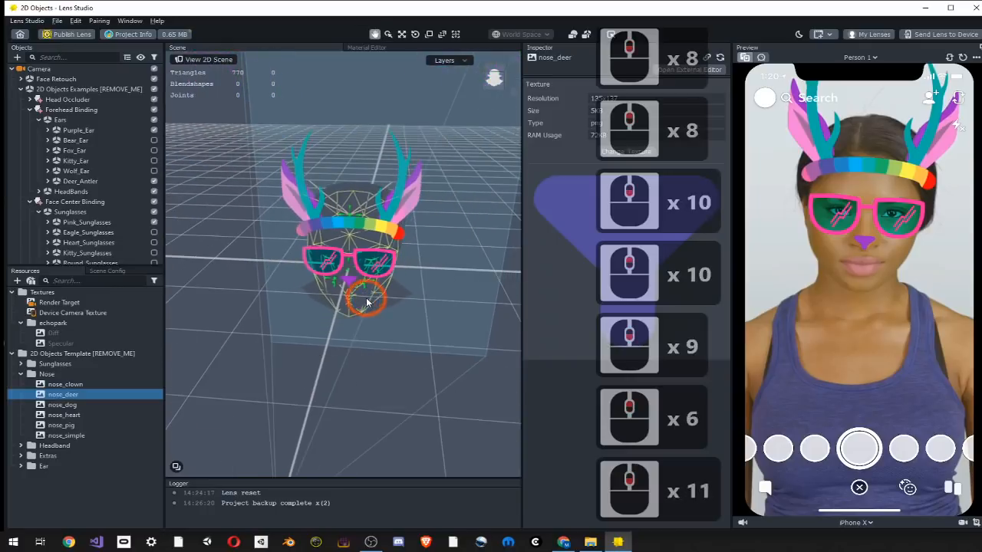
Pan and rotate around the 3D scene to examine the head mesh, the camera and its view frustum
drag(366, 302, 282, 292)
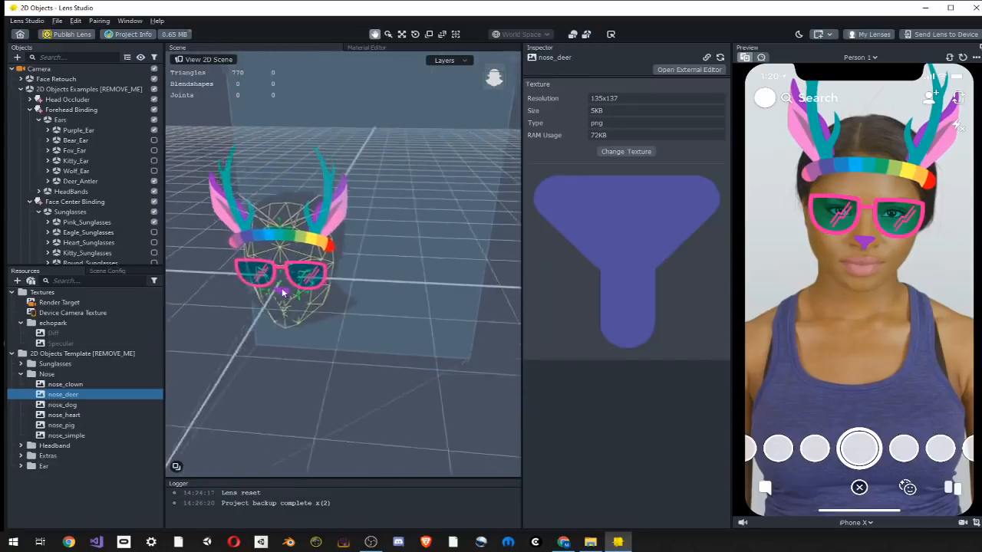
middle_drag(283, 292, 307, 297)
right_drag(338, 300, 361, 301)
middle_drag(361, 300, 289, 305)
right_drag(290, 305, 273, 275)
mouse_move(273, 274)
middle_down()
mouse_move(284, 284)
mouse_move(277, 280)
middle_up()
right_drag(281, 279, 320, 268)
right_drag(320, 267, 345, 310)
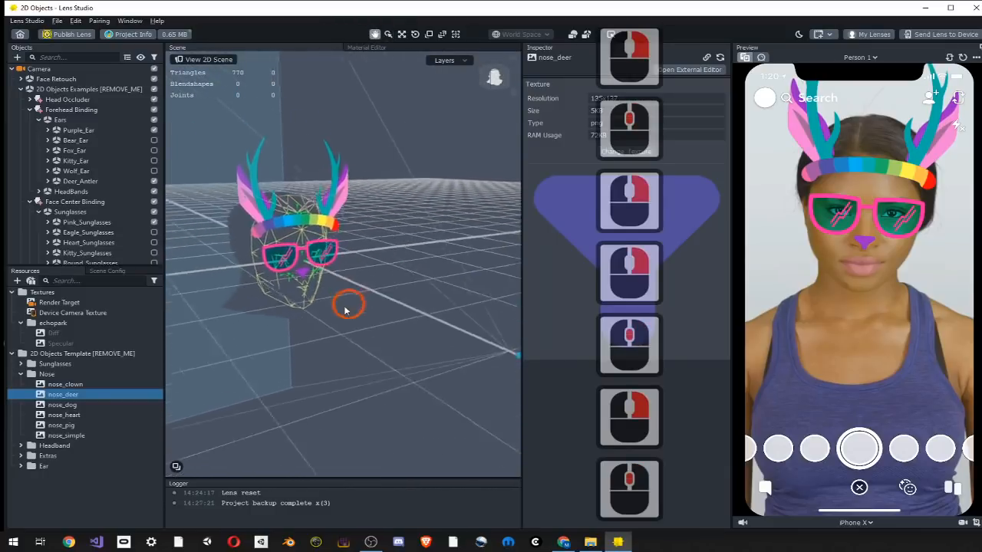
middle_drag(345, 311, 319, 280)
right_drag(320, 281, 326, 292)
middle_drag(326, 291, 334, 305)
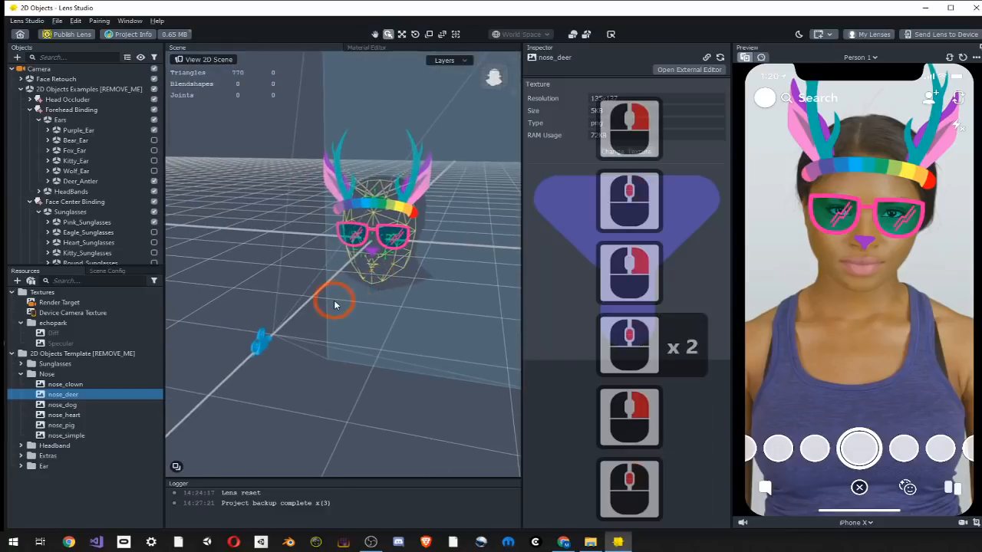
right_drag(334, 305, 349, 305)
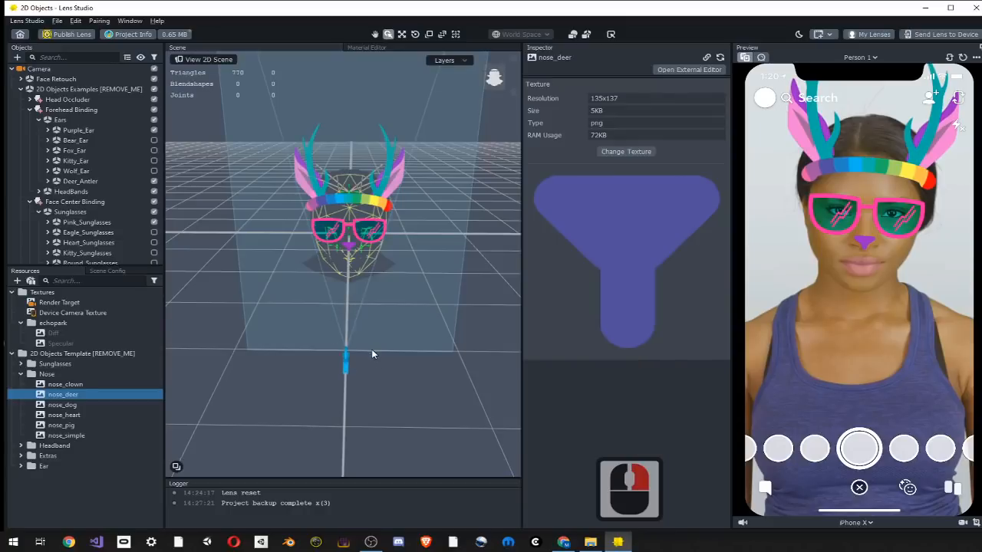
mouse_move(379, 353)
middle_down()
mouse_move(358, 348)
mouse_move(393, 369)
mouse_move(368, 353)
mouse_move(406, 367)
mouse_move(439, 351)
mouse_move(373, 336)
mouse_move(392, 357)
mouse_move(372, 354)
mouse_move(398, 351)
middle_up()
middle_drag(464, 336, 464, 335)
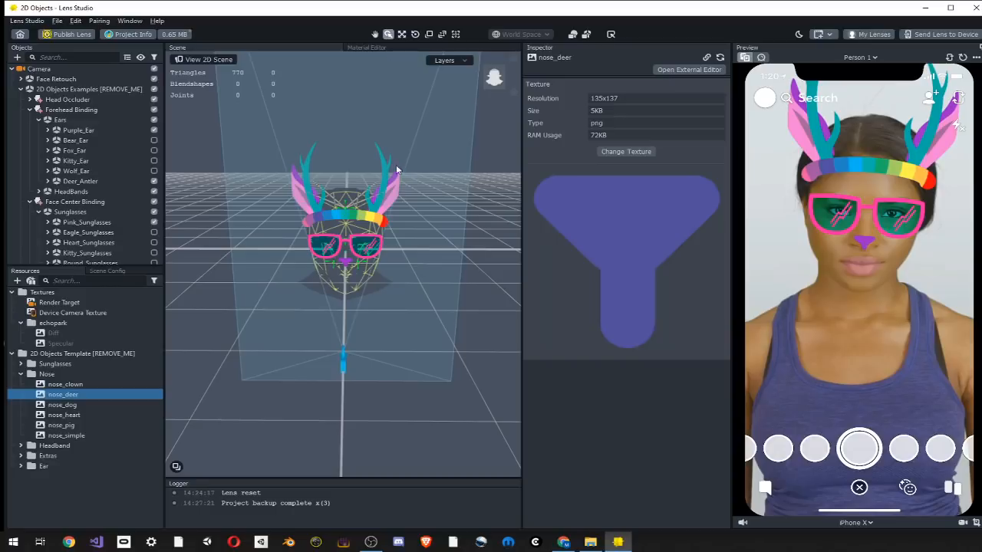
middle_drag(396, 167, 374, 193)
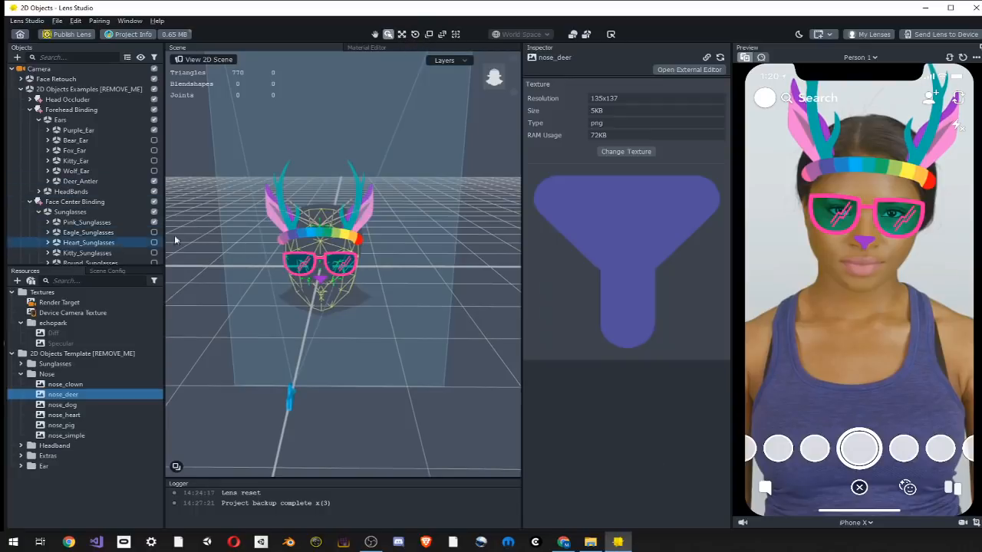
Collapse the Ears, Forehead Binding and Face Center Binding groups in the object hierarchy
click(37, 120)
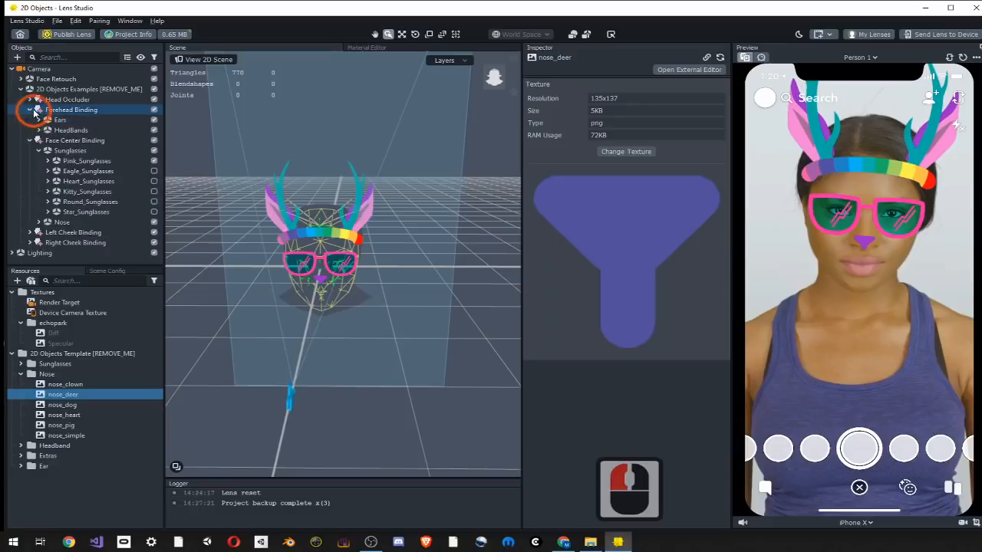
click(30, 110)
click(29, 120)
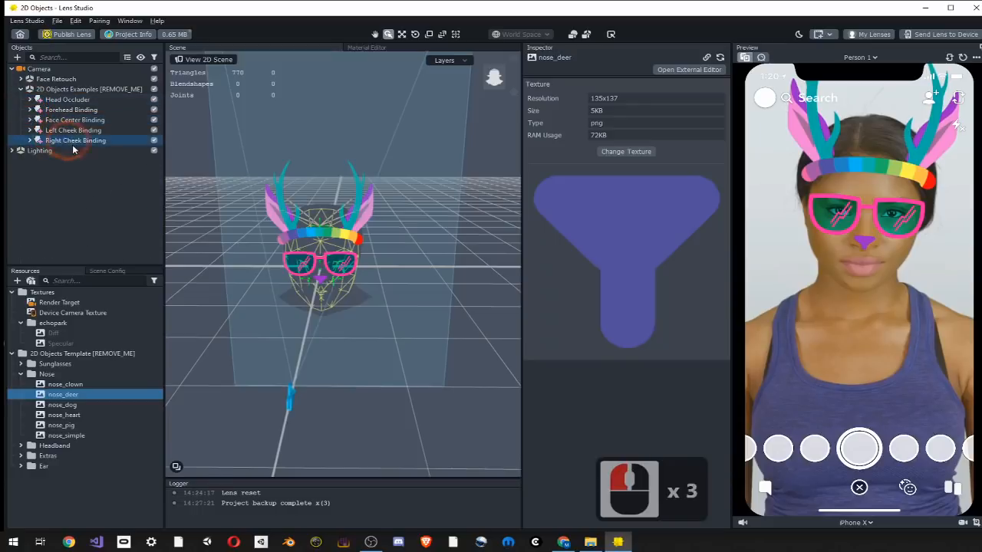
Select the Head Occluder, examine it from the side in the 3D scene, and activate the Move tool for it
click(54, 101)
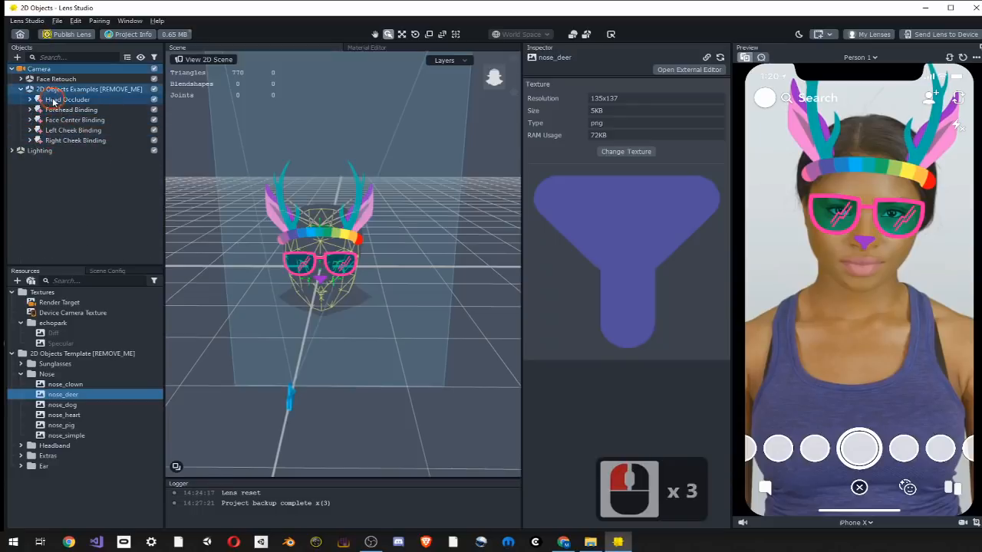
middle_drag(315, 282, 344, 272)
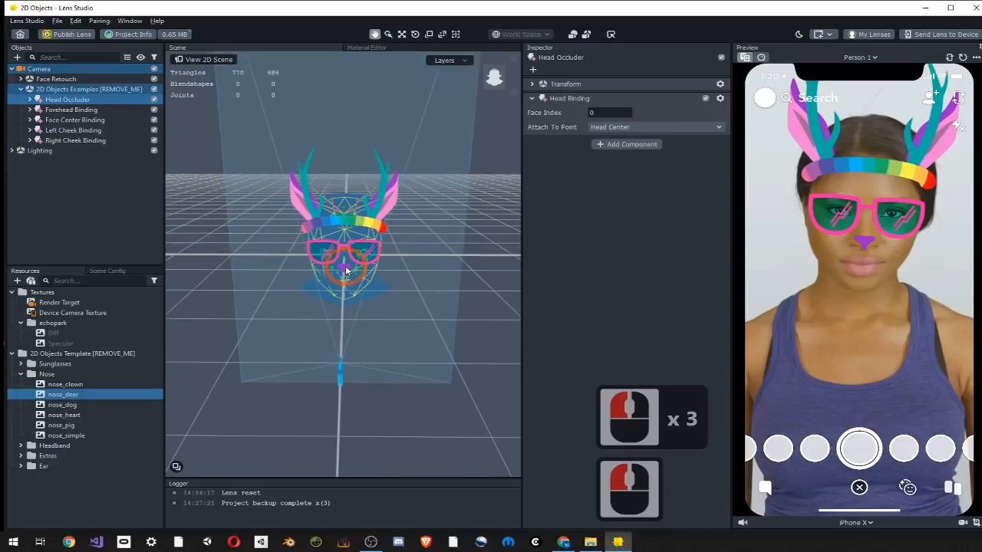
right_drag(345, 272, 230, 291)
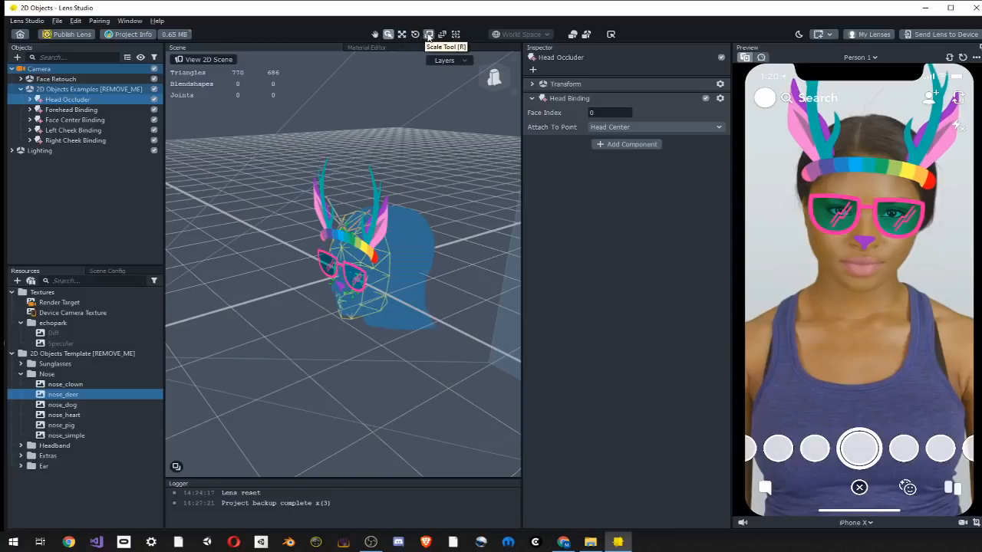
click(401, 35)
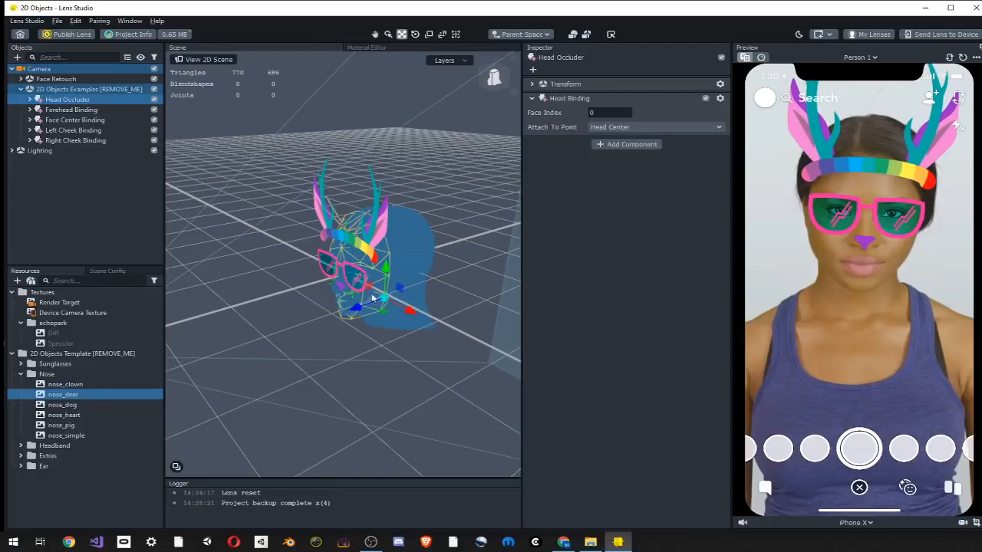
Try to move the Head Occluder along its axes in the 3D scene
drag(344, 314, 310, 330)
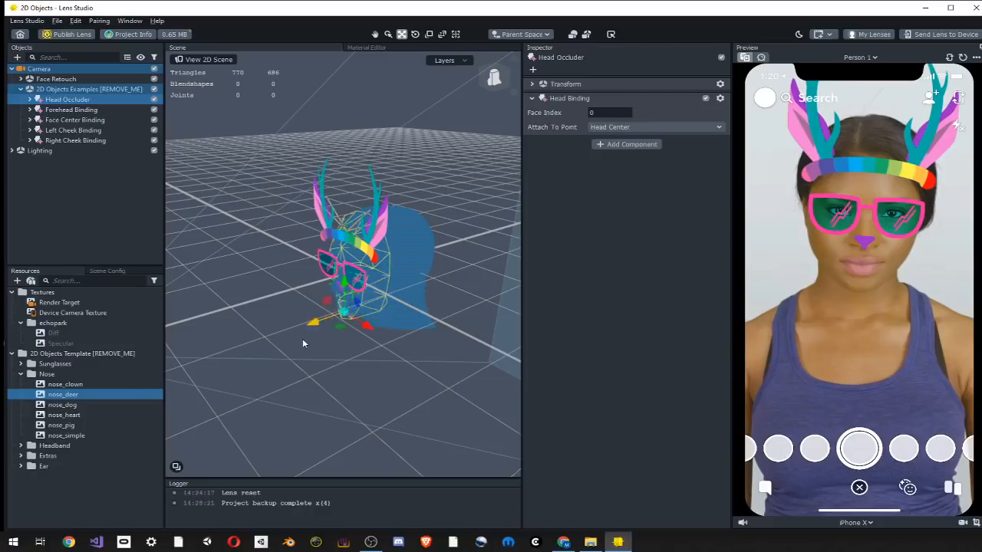
mouse_move(383, 313)
mouse_down()
mouse_move(313, 331)
mouse_move(379, 295)
mouse_up()
drag(323, 324, 358, 313)
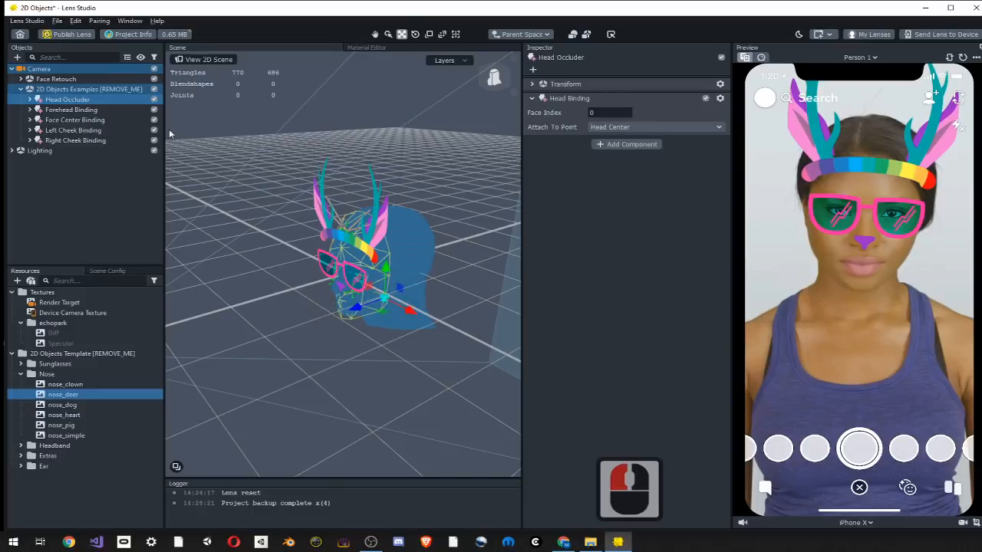
Start a new empty project and discard the changes to the 2D Objects project
click(57, 21)
click(70, 36)
click(291, 137)
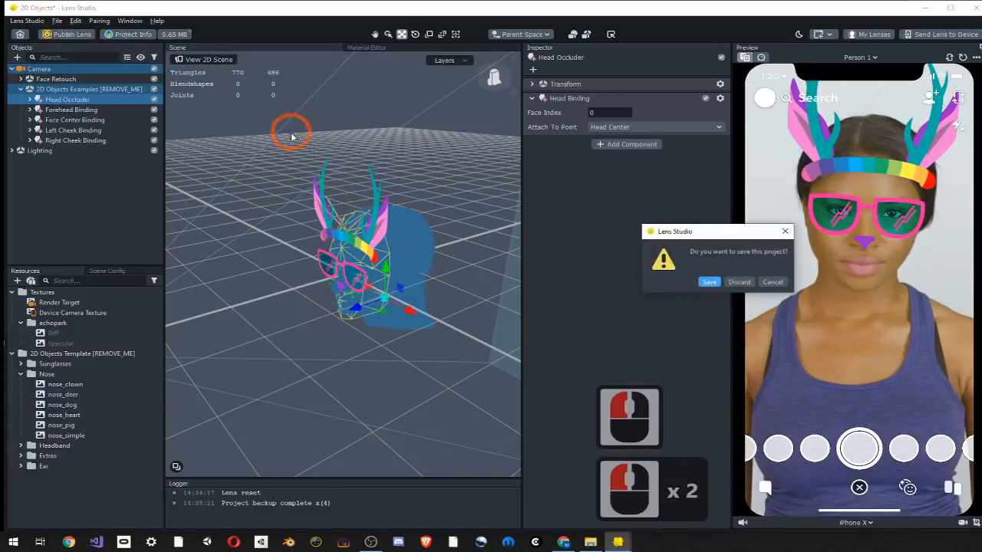
click(732, 283)
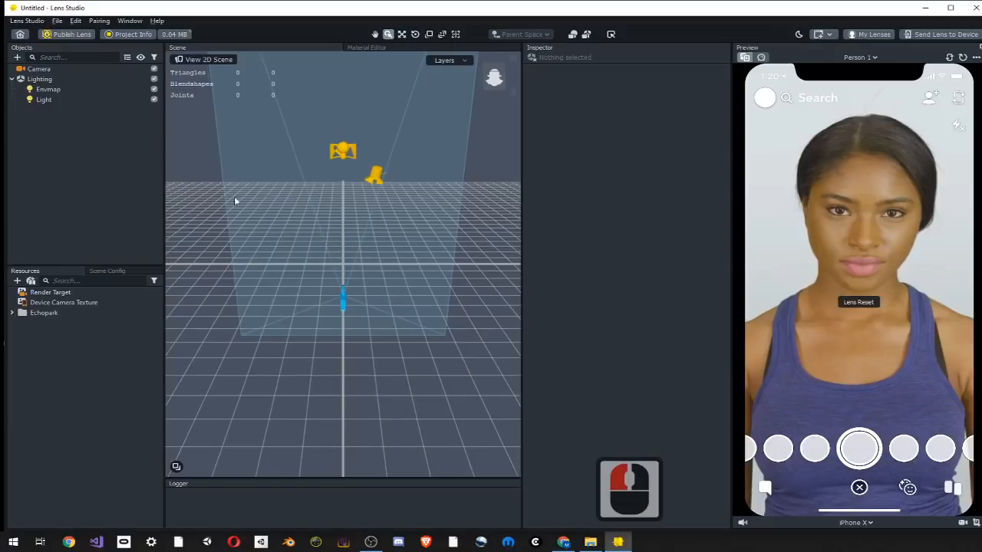
click(29, 68)
double_click(17, 60)
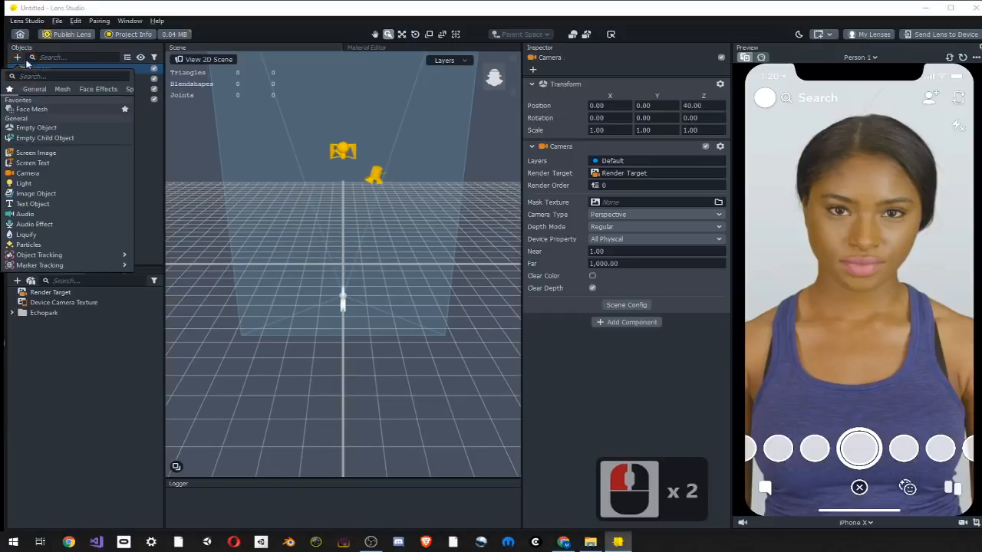
click(20, 59)
click(27, 48)
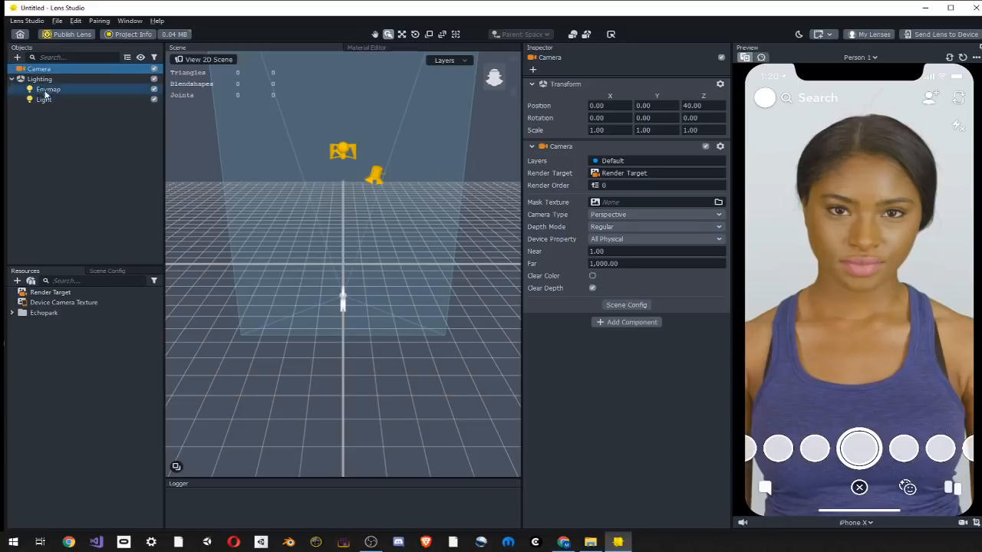
Select the Camera, Envmap and Light objects in turn to examine their settings and their markers in the 3D scene
click(44, 70)
click(47, 89)
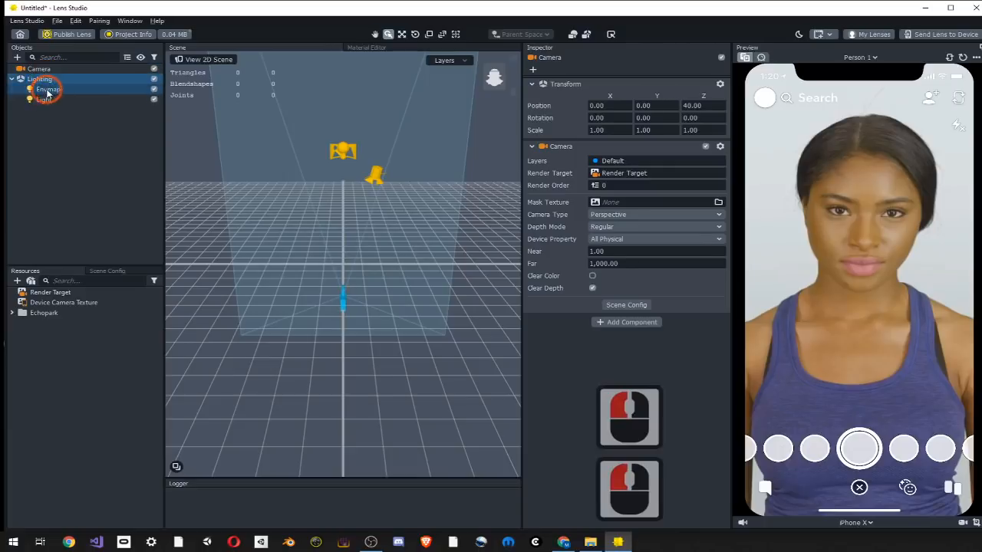
click(43, 99)
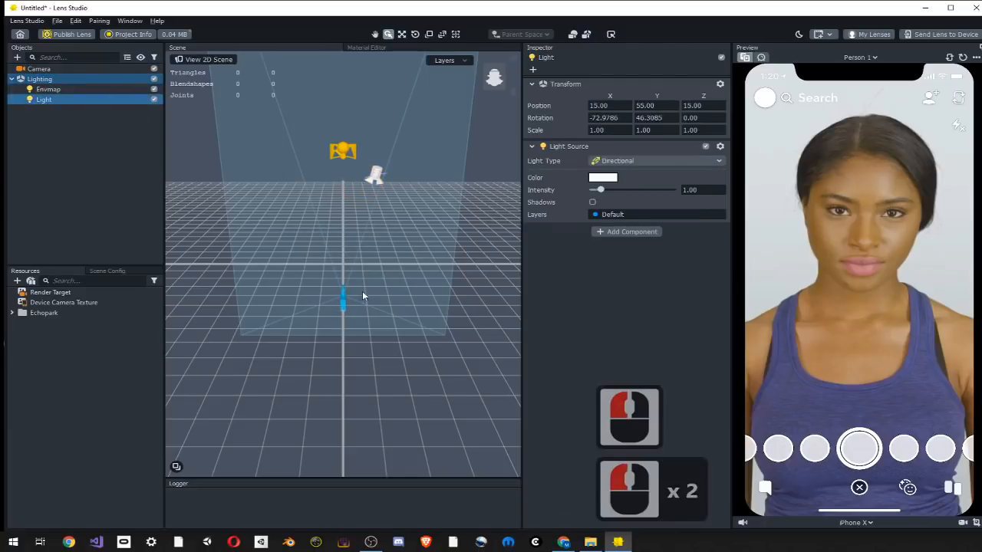
click(42, 69)
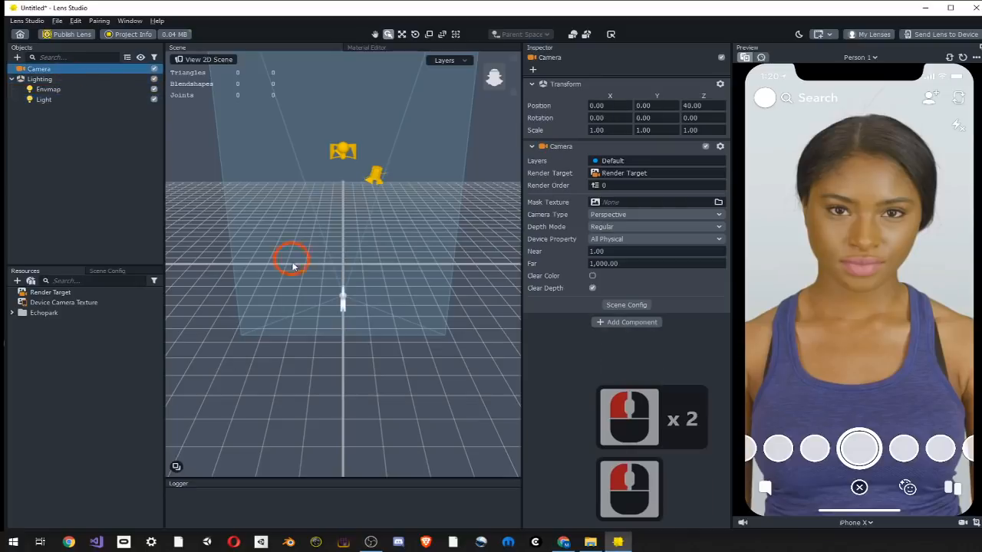
click(342, 303)
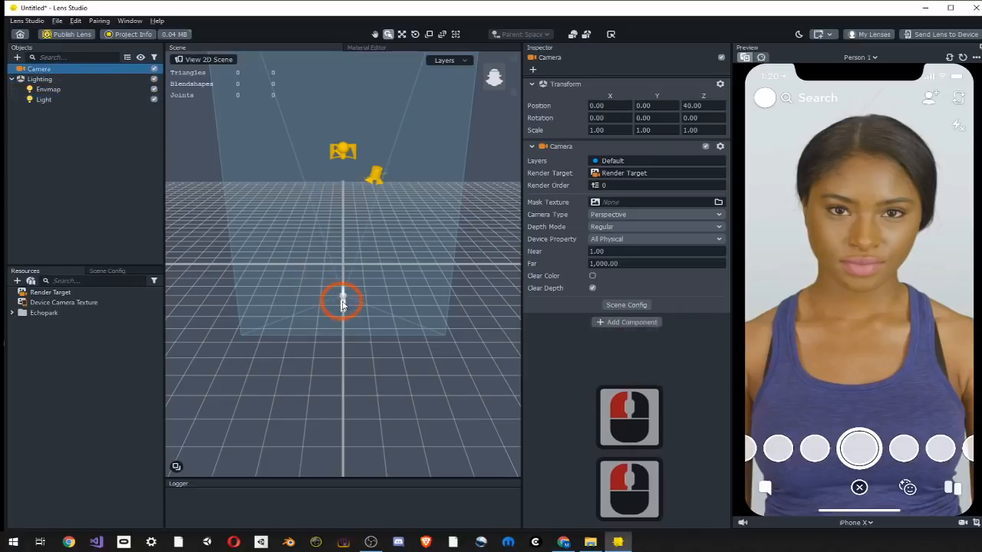
click(48, 89)
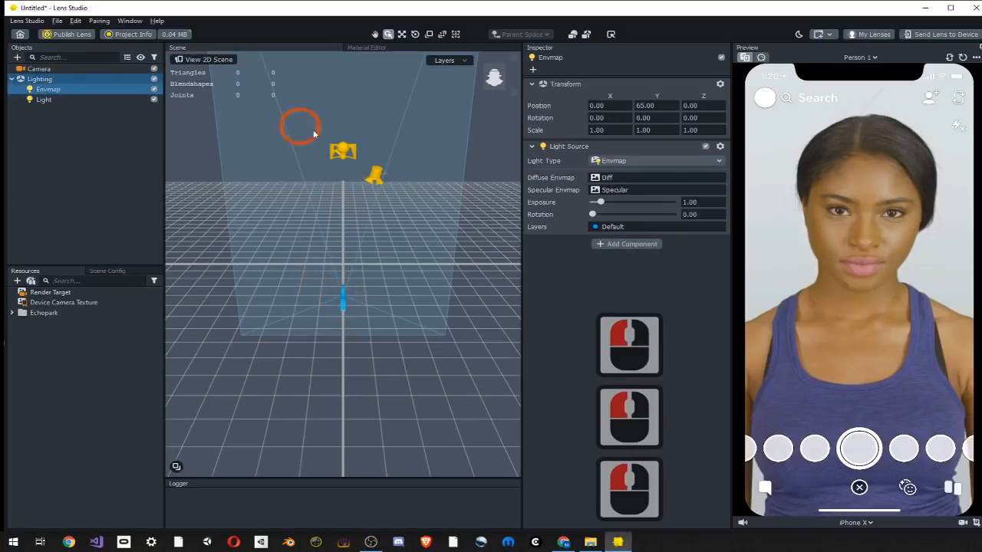
click(67, 100)
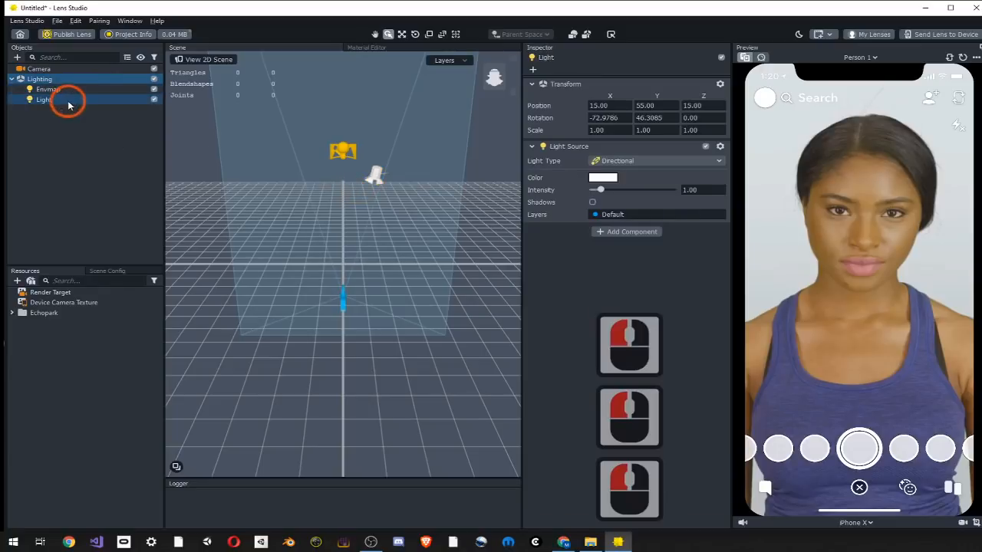
click(281, 167)
alt+drag(324, 196, 339, 215)
right_drag(338, 212, 341, 212)
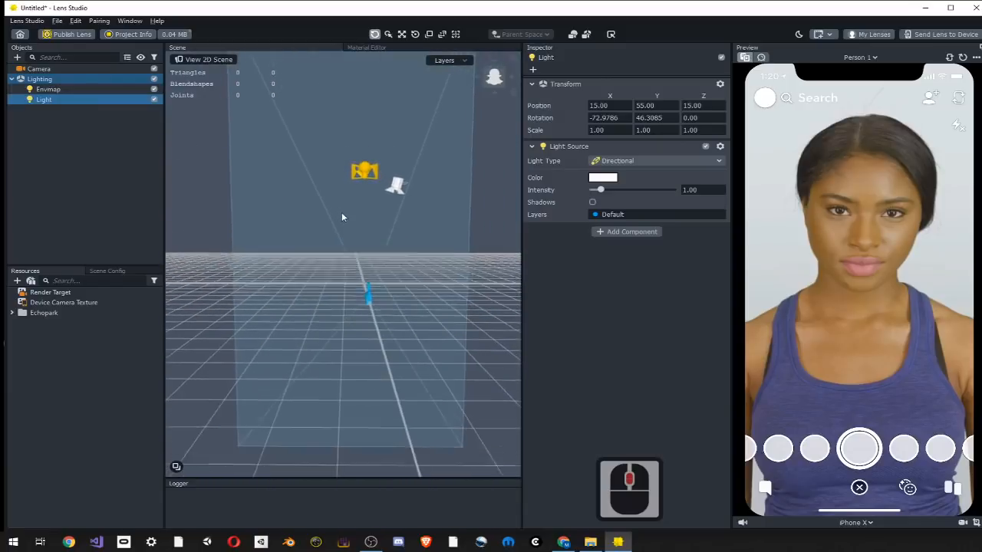
Add a Box mesh as a child of the Camera
click(31, 68)
click(17, 58)
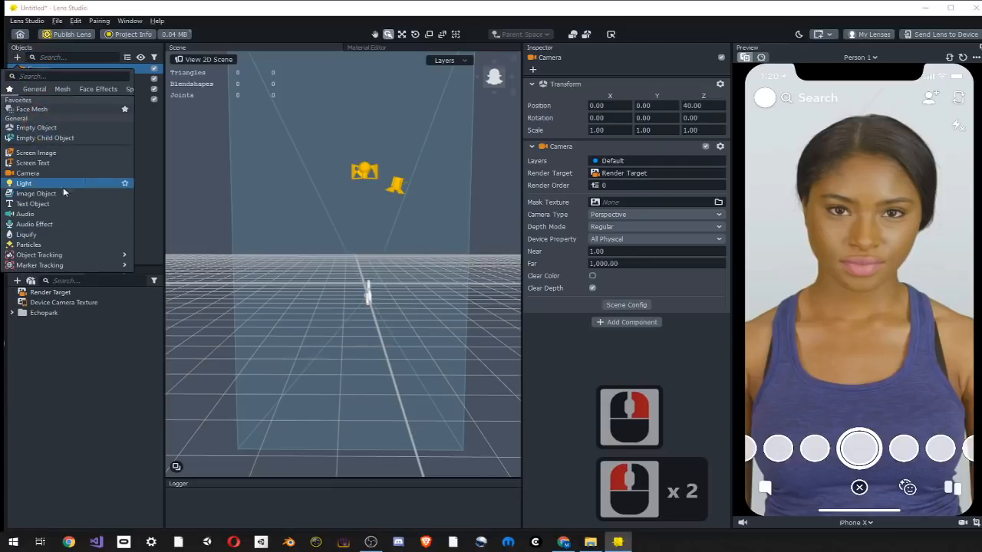
click(37, 89)
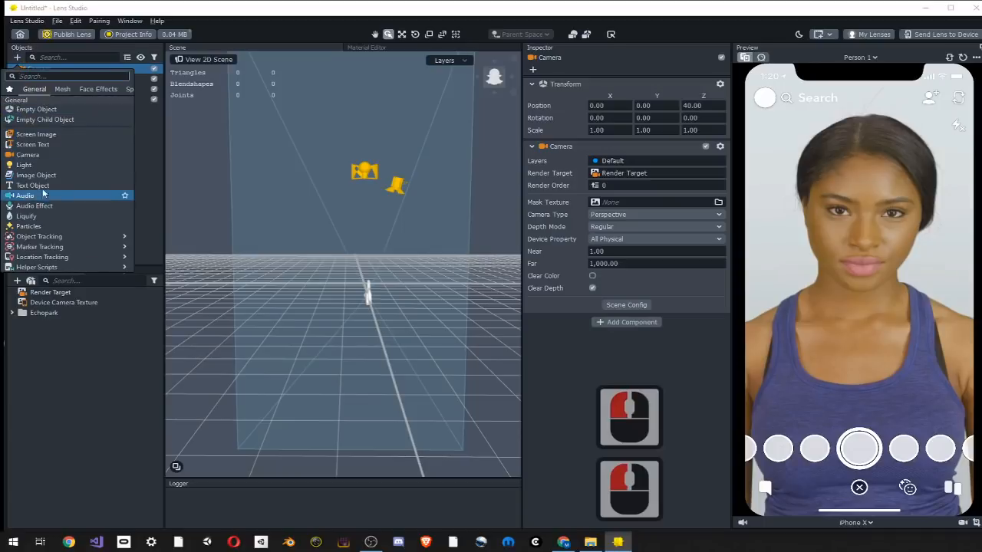
scroll(34, 159, down, 4)
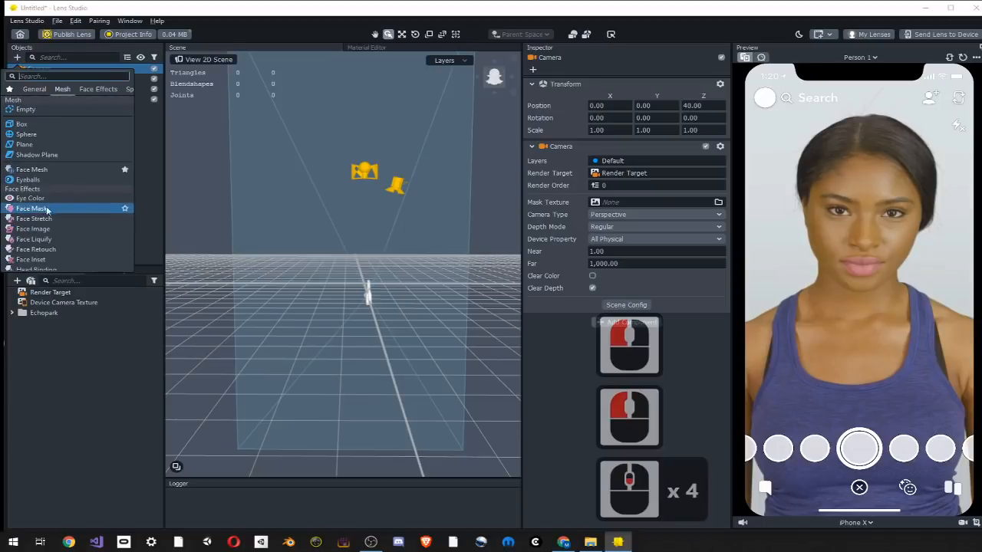
click(23, 126)
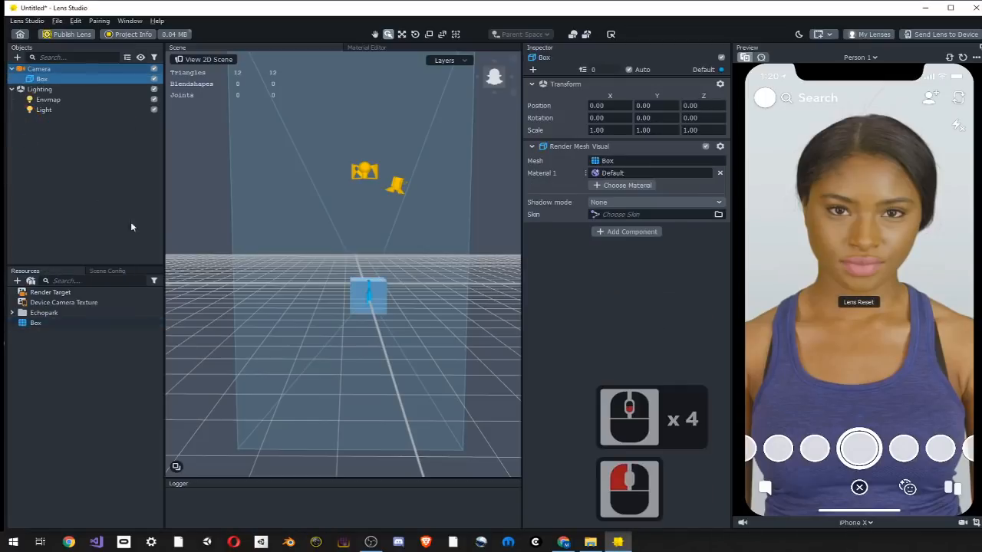
Move the box out in front of the camera to about Z -47.27 and Y -1.38 with the Move tool
alt+drag(328, 291, 304, 343)
scroll(260, 302, up, 4)
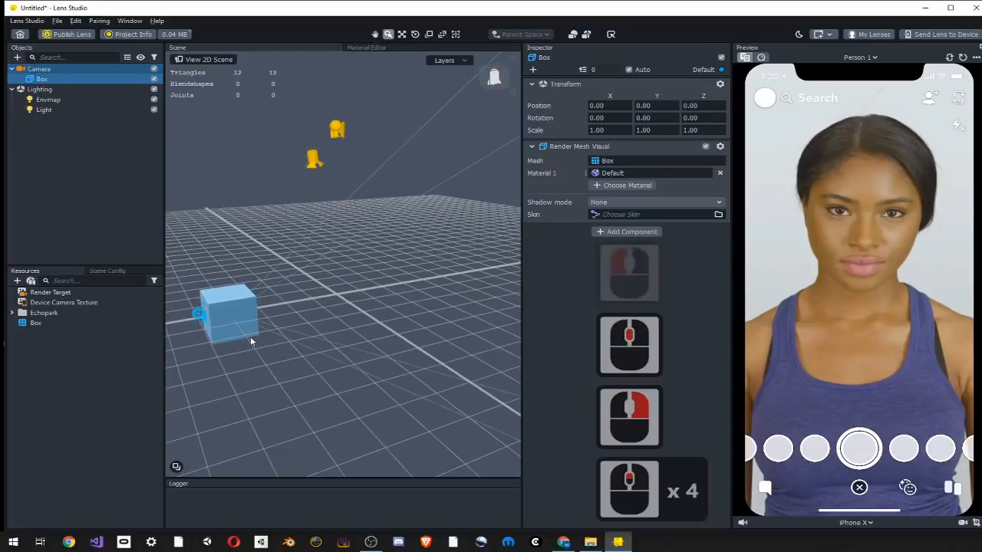
middle_drag(250, 336, 274, 300)
scroll(274, 300, up, 6)
scroll(270, 304, down, 5)
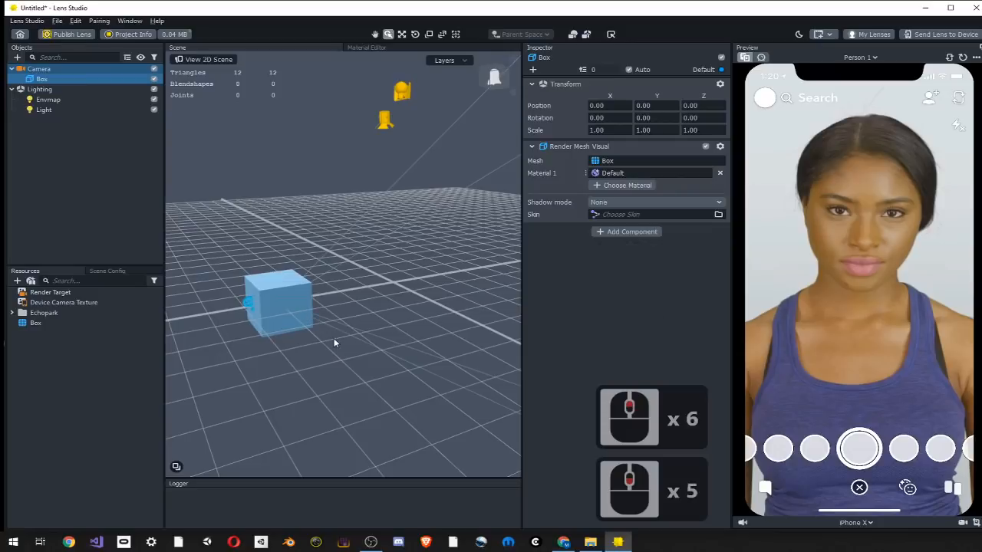
click(294, 291)
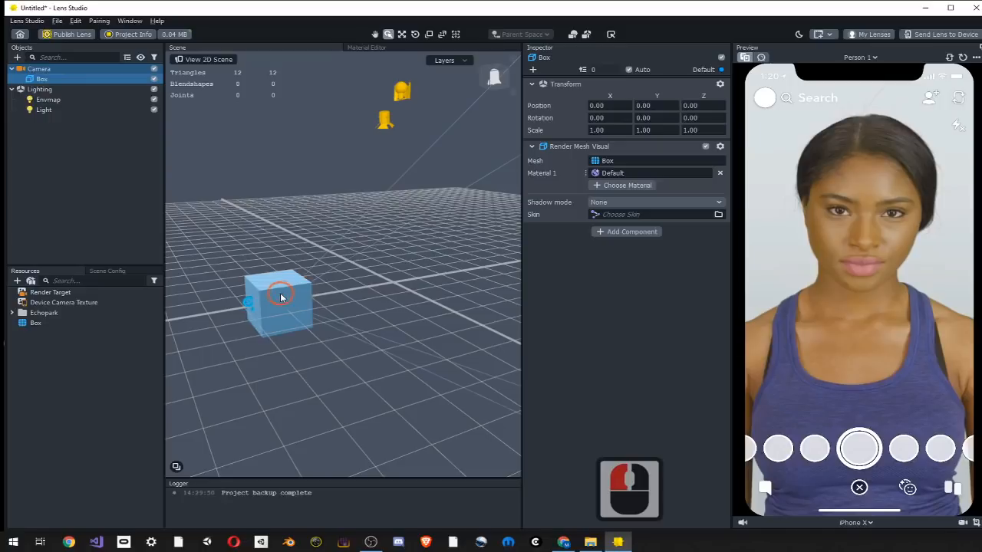
click(285, 298)
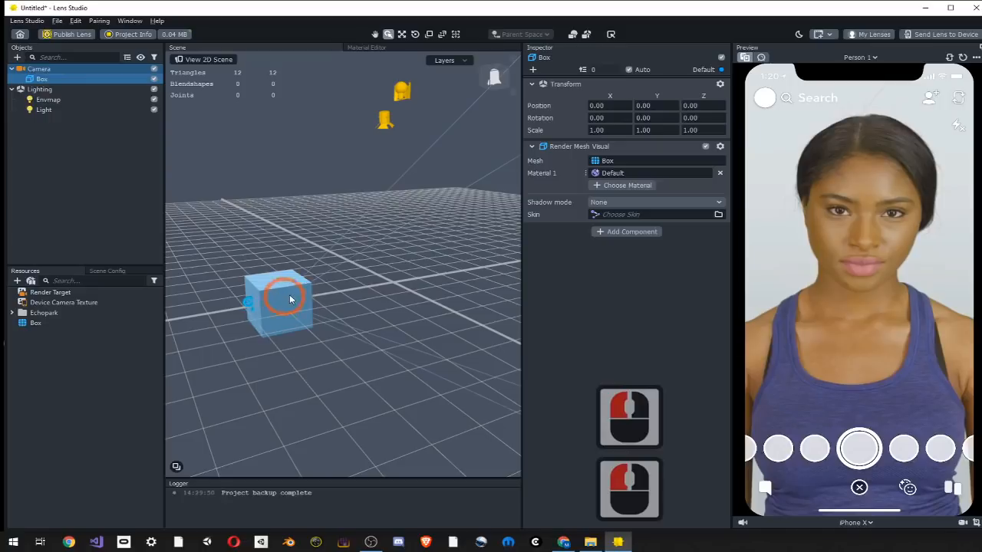
click(402, 34)
drag(244, 309, 381, 298)
click(412, 250)
mouse_move(411, 249)
mouse_down()
mouse_move(412, 204)
mouse_move(414, 254)
mouse_up()
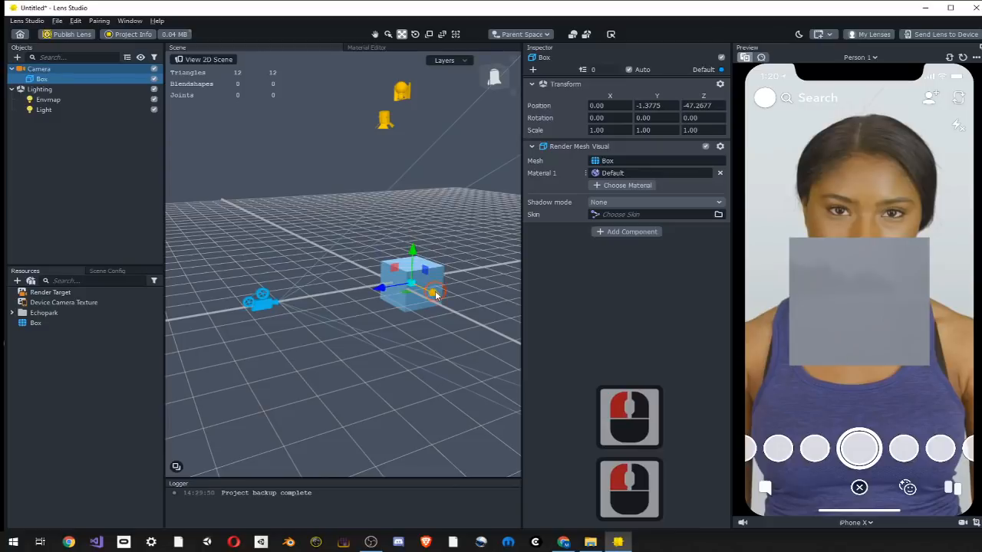
Move the box along all three axes to about X -2.33, Y 6.34, Z -67.68
drag(435, 294, 456, 305)
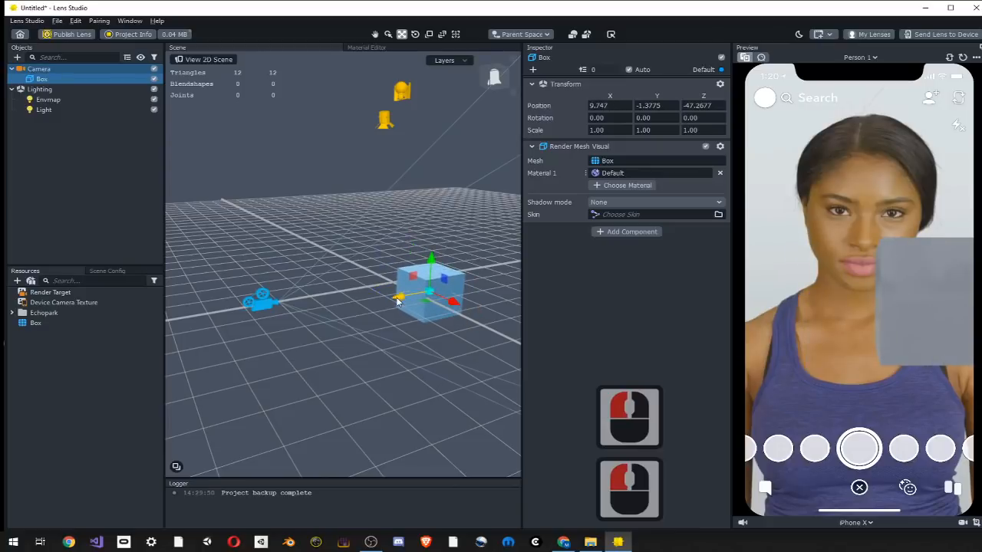
drag(397, 302, 450, 273)
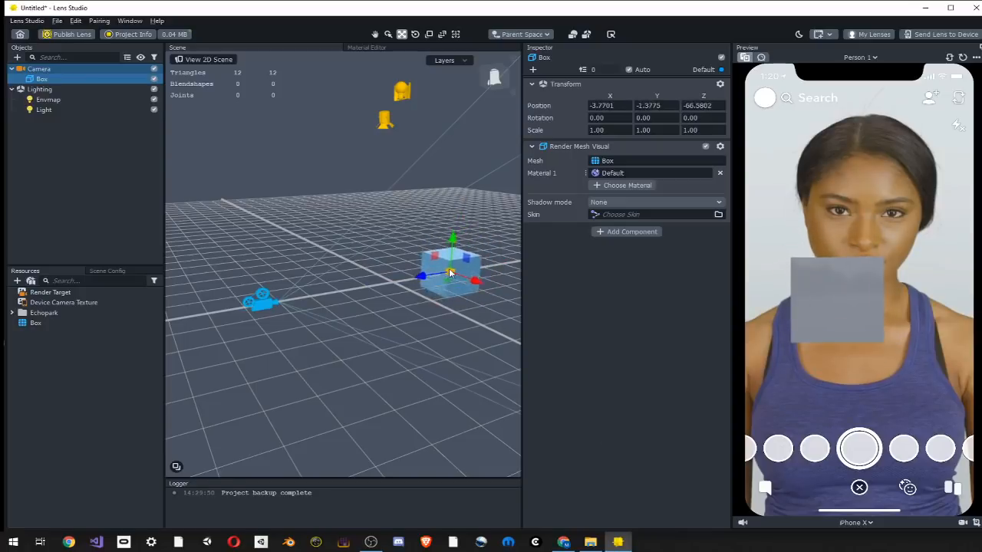
drag(453, 242, 451, 223)
drag(418, 260, 490, 255)
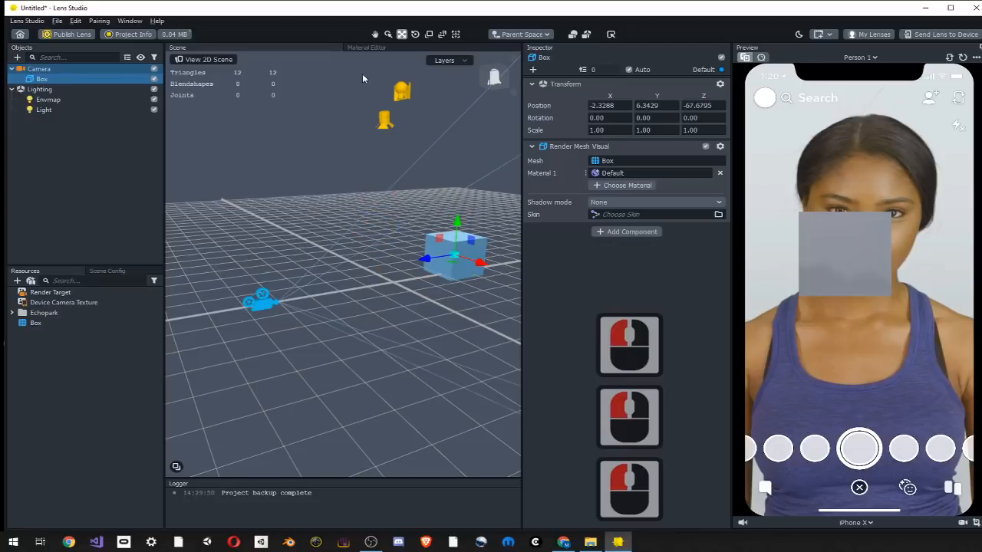
Rotate the box to about X -7.89, Y 4.85, Z -1.15 degrees with the Rotate tool
click(414, 34)
click(452, 238)
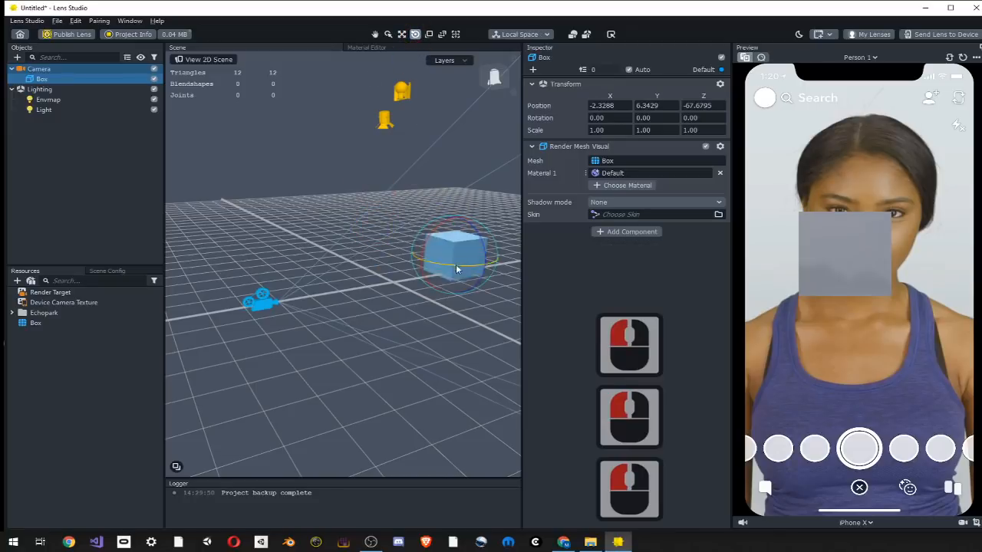
scroll(461, 258, up, 2)
middle_drag(450, 271, 331, 313)
scroll(348, 307, up, 4)
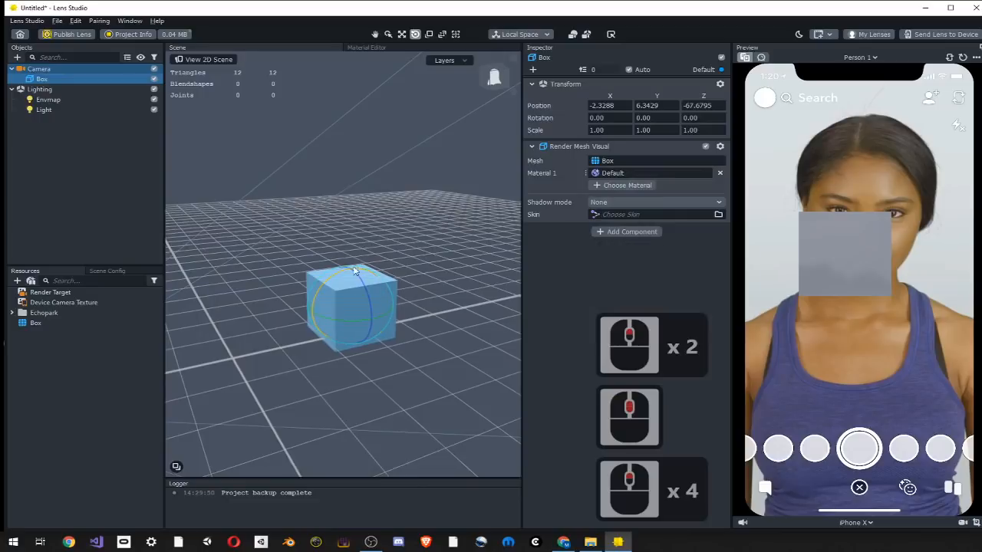
drag(342, 275, 356, 300)
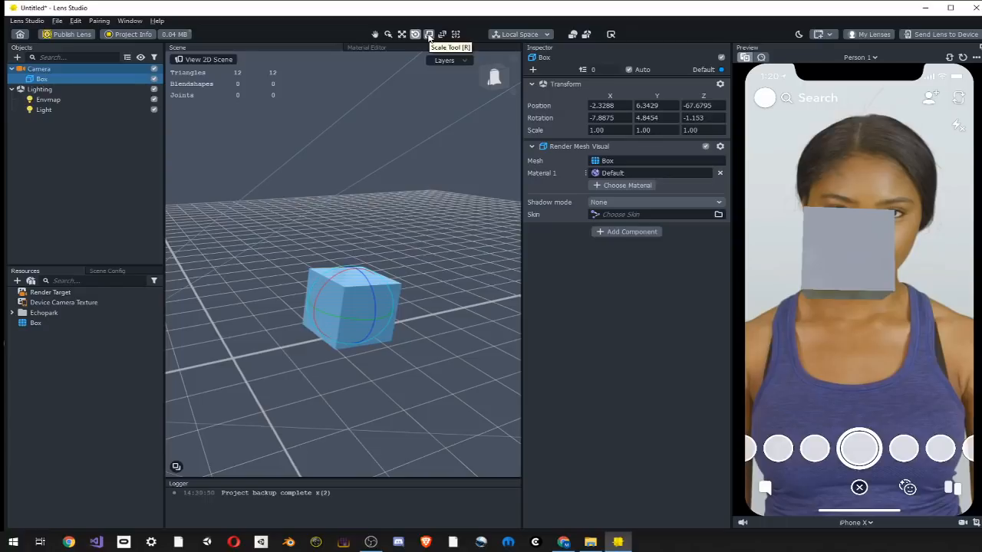
Scale the box to about X 1.01, Y 1.85, Z 0.70 with the Scale tool
click(428, 35)
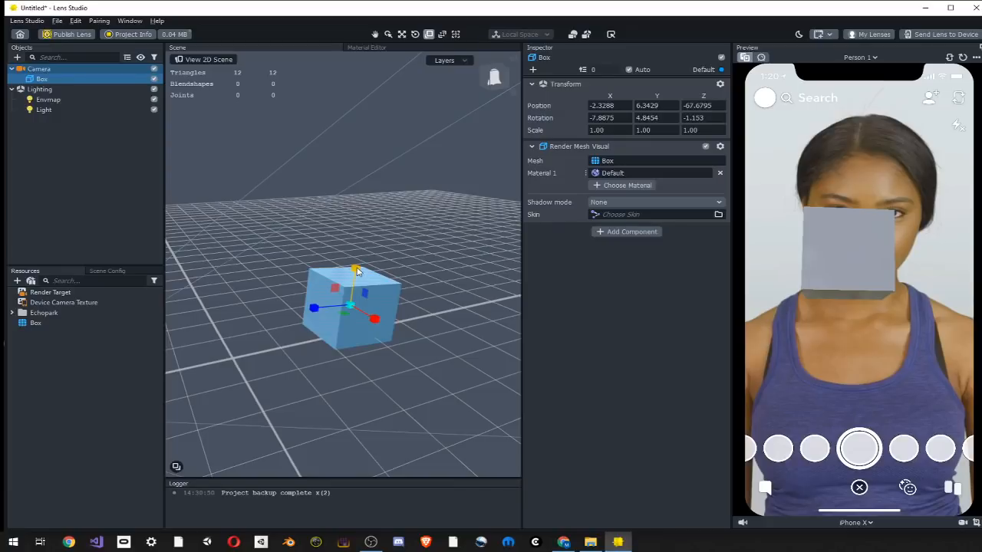
drag(357, 271, 372, 198)
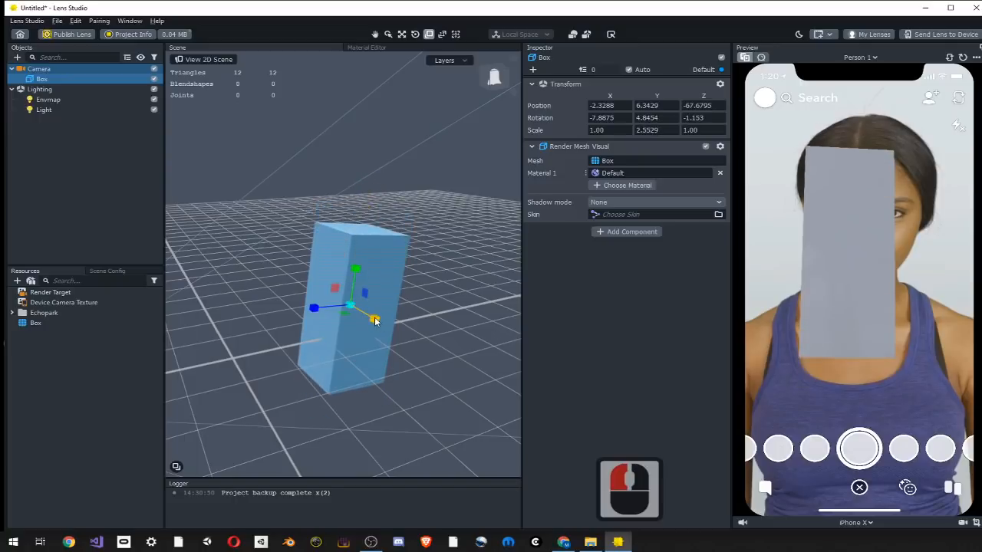
mouse_move(374, 321)
mouse_down()
mouse_move(433, 357)
mouse_move(360, 313)
mouse_move(418, 373)
mouse_move(362, 321)
mouse_move(381, 325)
mouse_up()
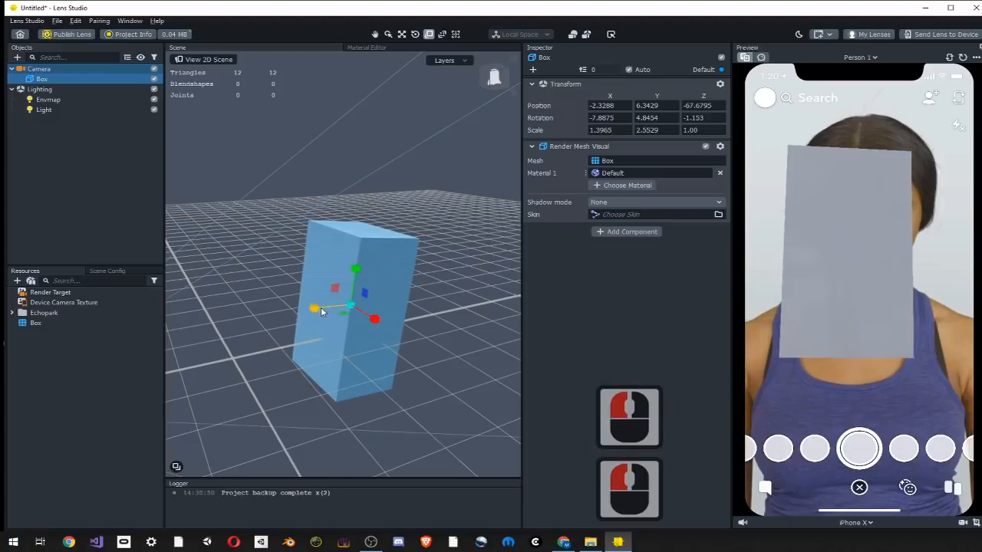
drag(321, 310, 353, 320)
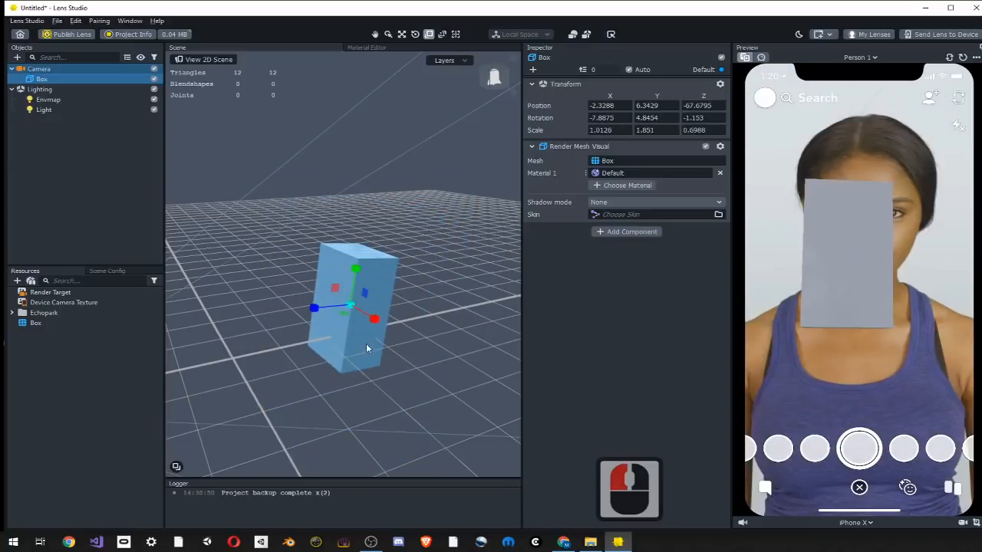
Orbit around the box and zoom out to examine it together with the camera and its view frustum
middle_drag(362, 339, 372, 304)
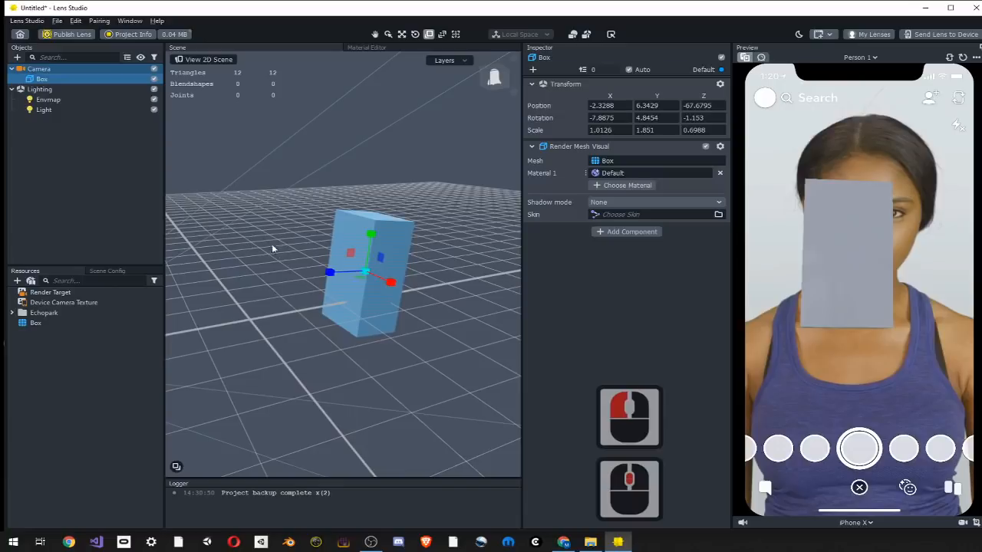
middle_drag(271, 244, 254, 282)
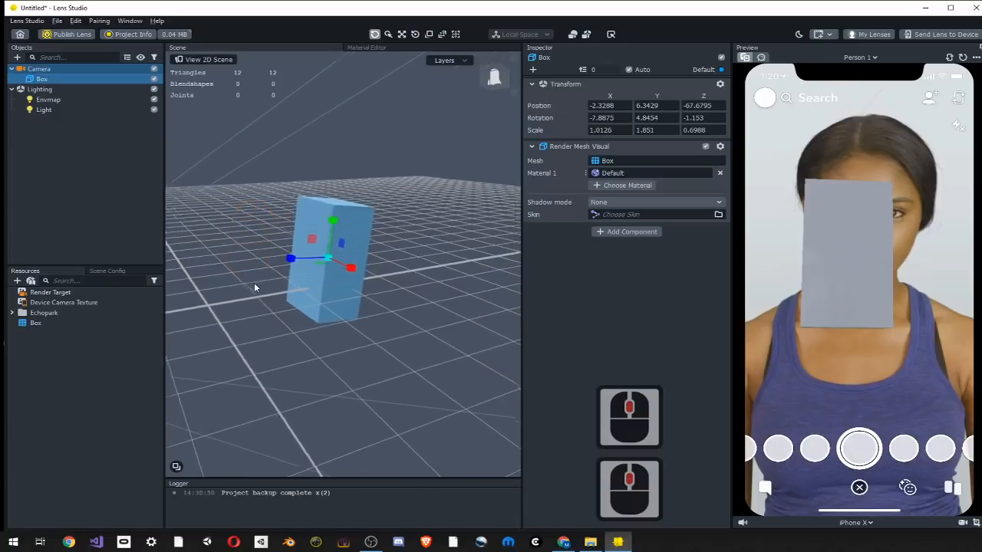
right_drag(254, 283, 324, 273)
scroll(311, 292, down, 3)
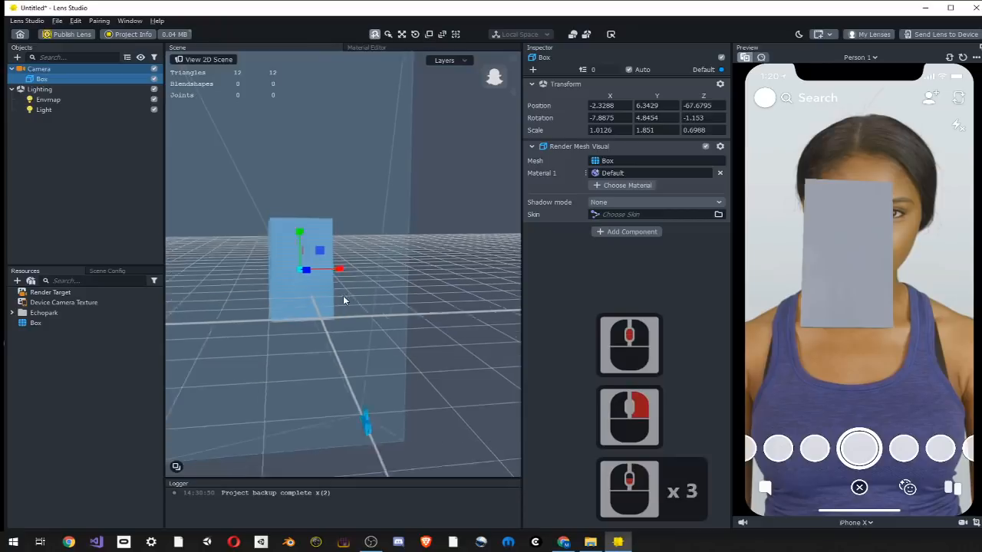
Rename the Box object under the Camera as Cage
scroll(343, 297, down, 2)
middle_drag(345, 301, 395, 284)
right_drag(395, 284, 353, 311)
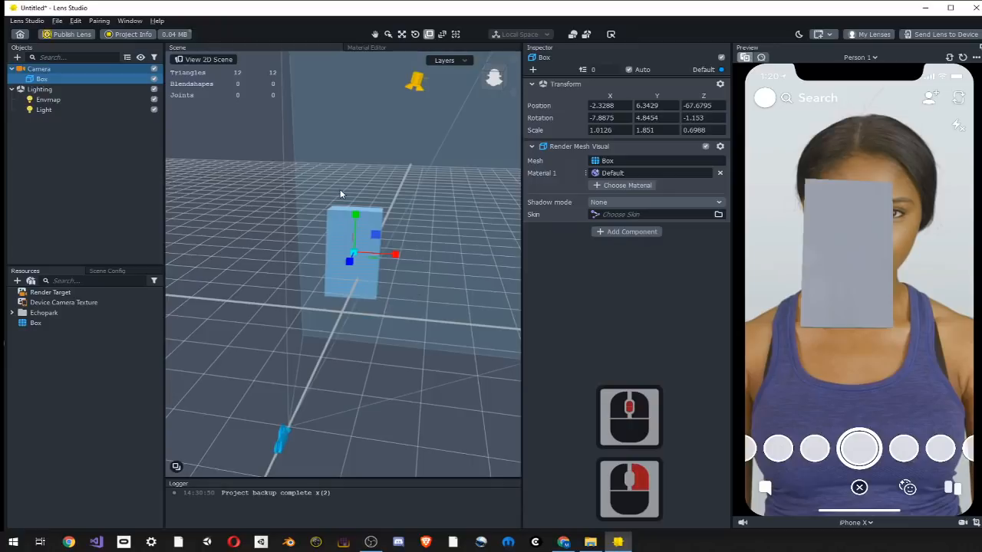
click(79, 88)
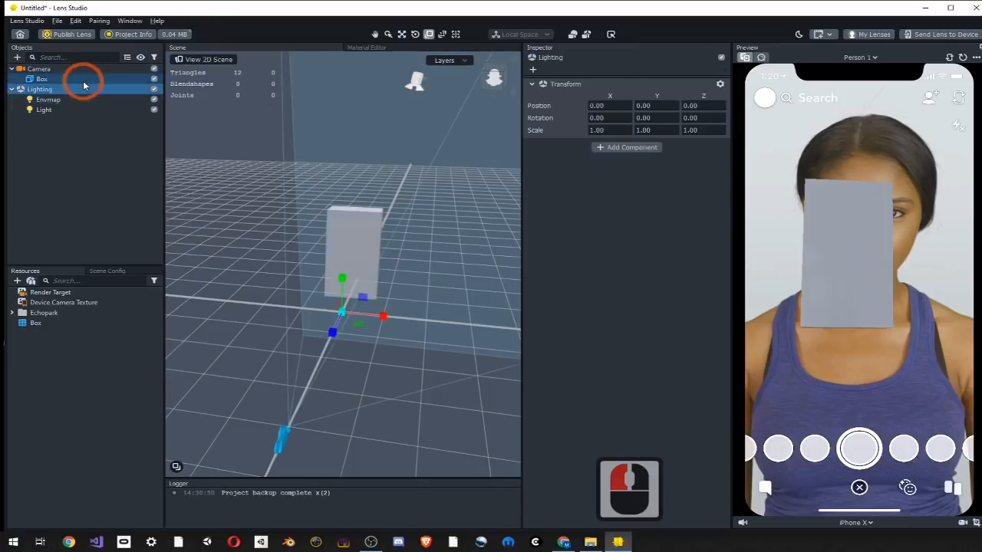
double_click(82, 79)
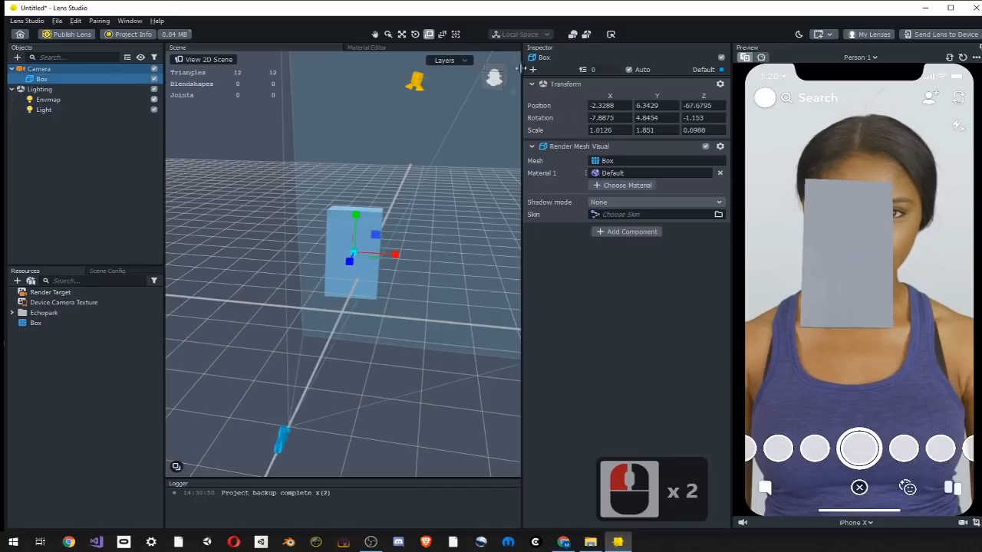
click(66, 80)
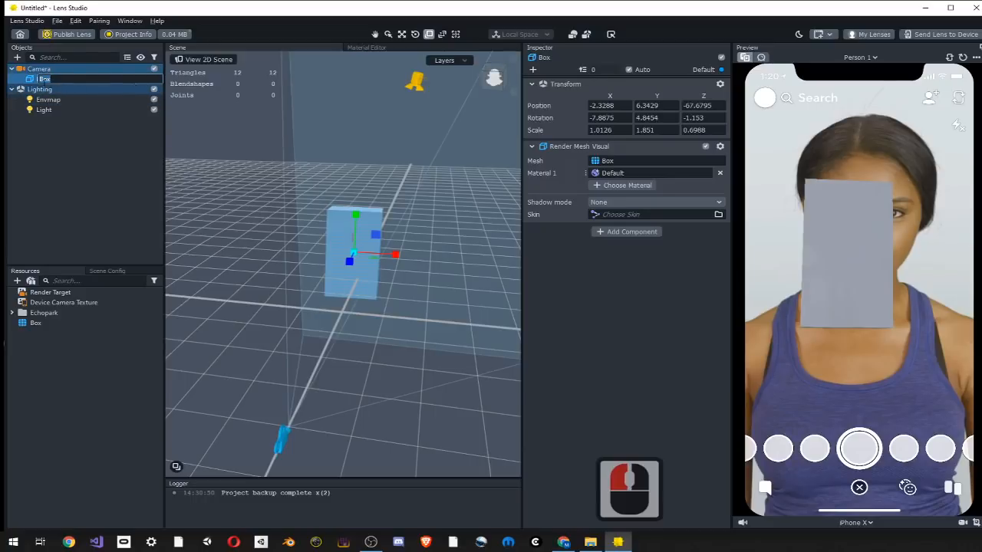
click(33, 78)
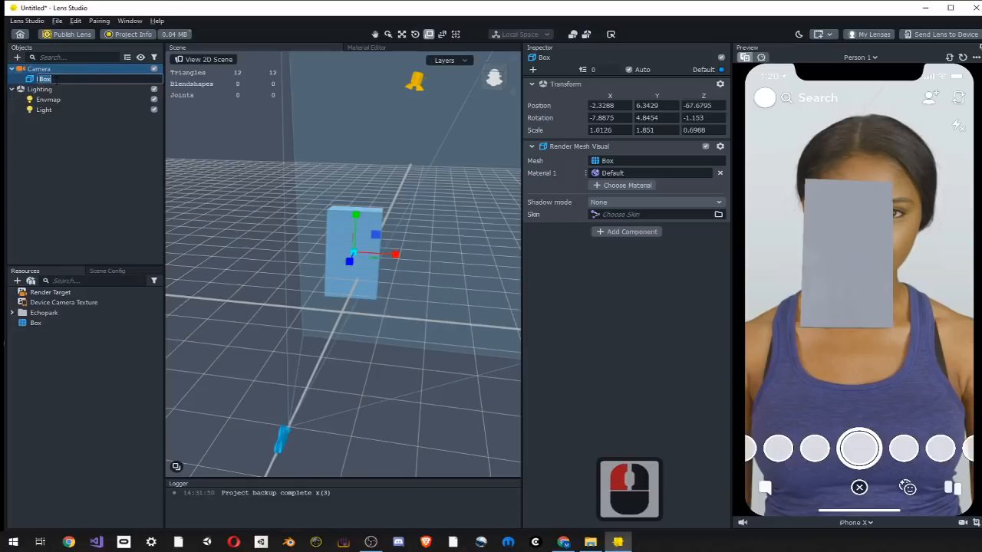
text(Cage)
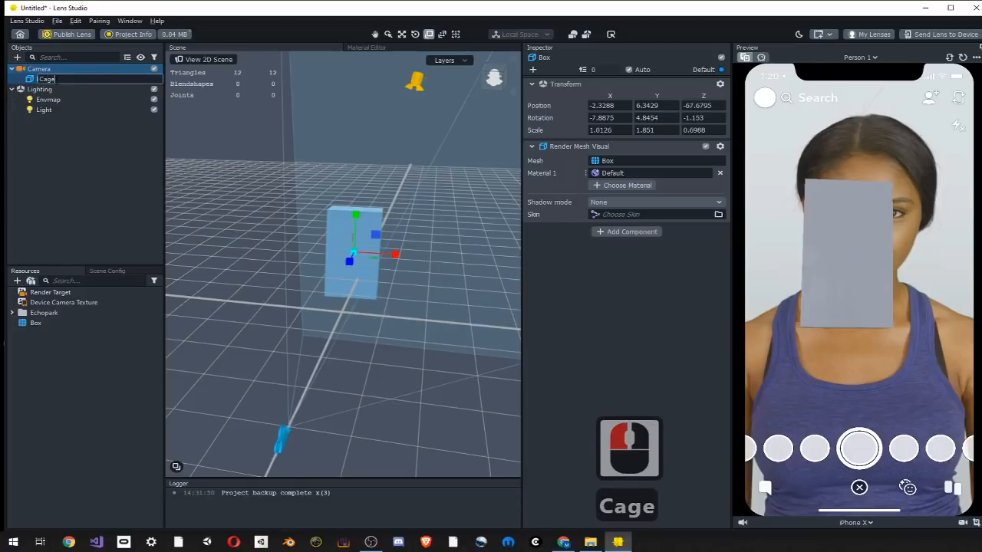
key(Return)
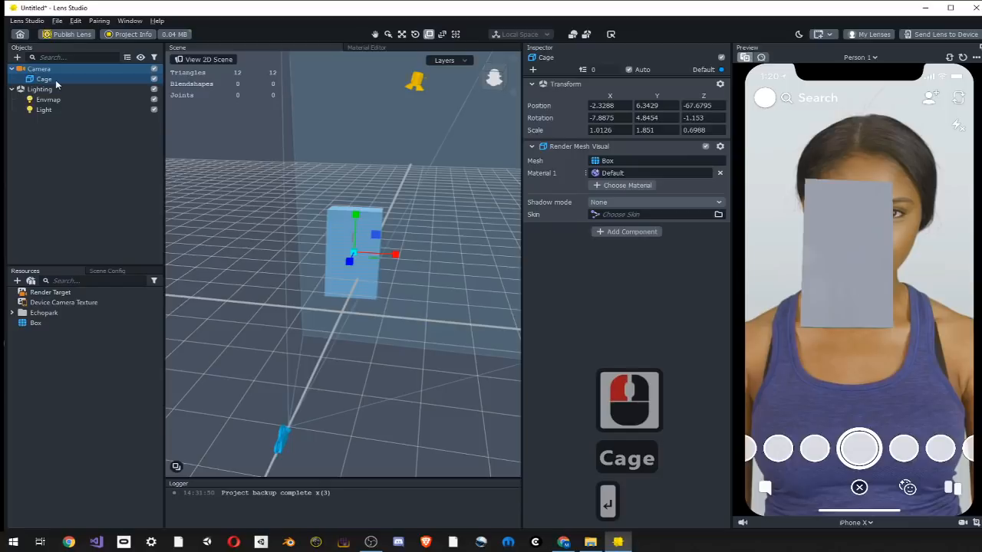
Hide the Cage object in the scene and make it visible again
double_click(154, 80)
double_click(154, 80)
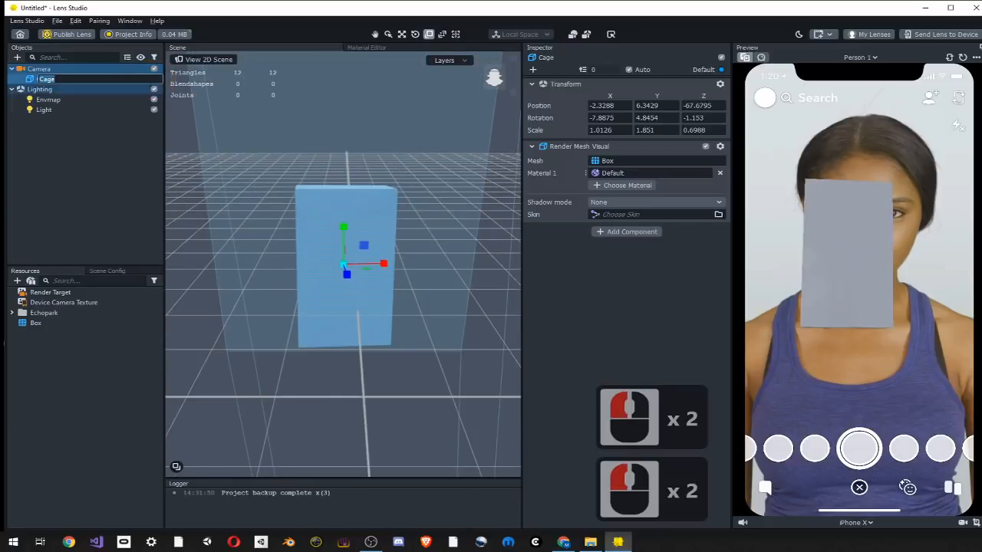
click(60, 97)
click(154, 80)
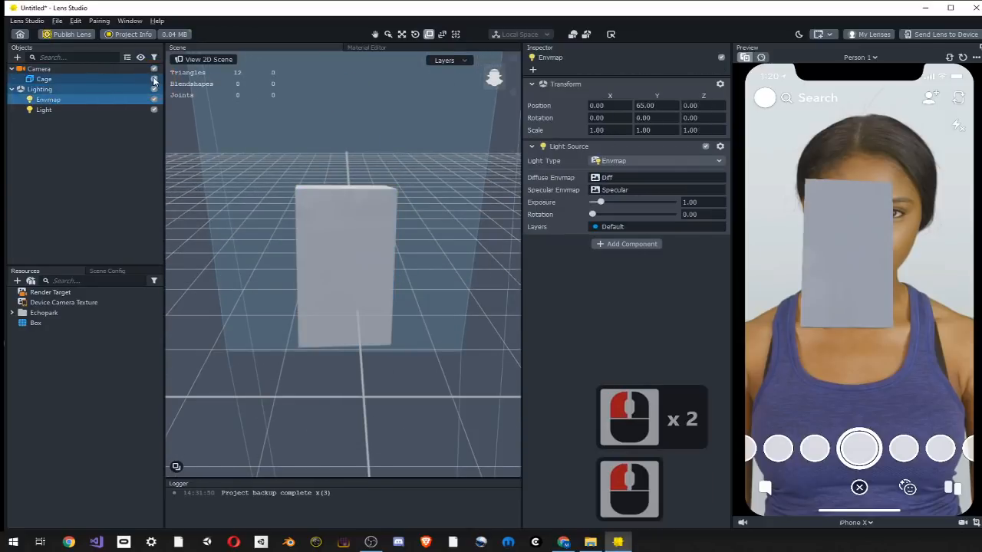
click(154, 79)
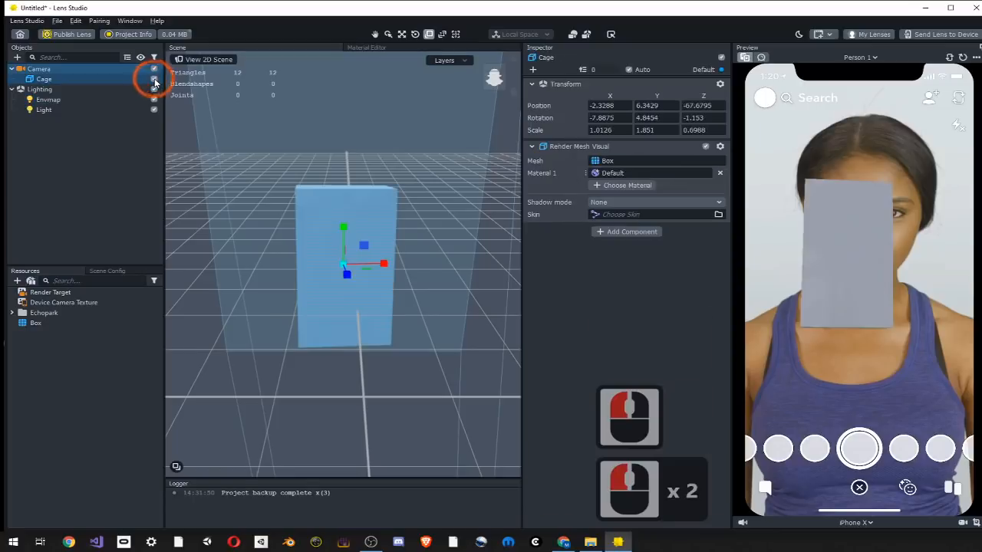
click(154, 80)
click(154, 79)
click(151, 81)
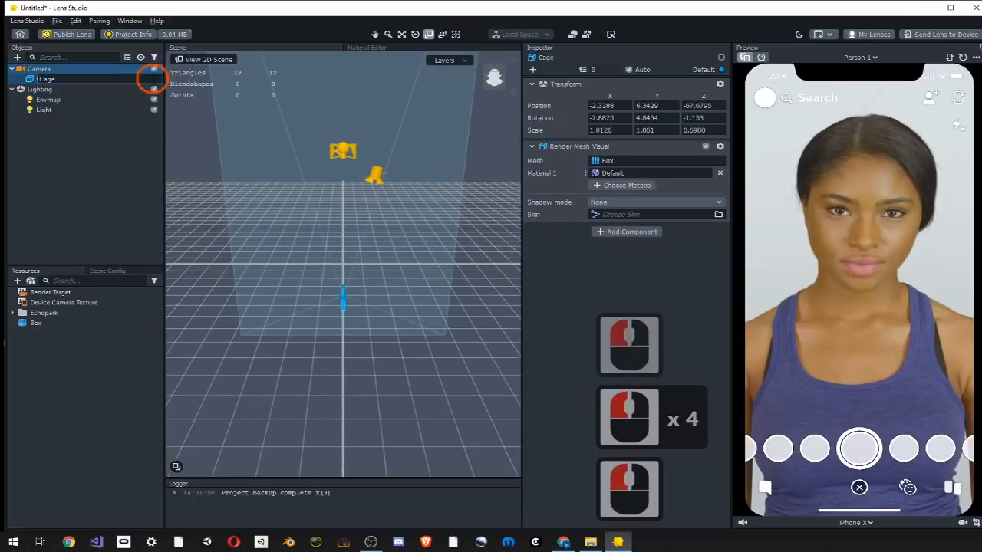
click(105, 134)
click(154, 79)
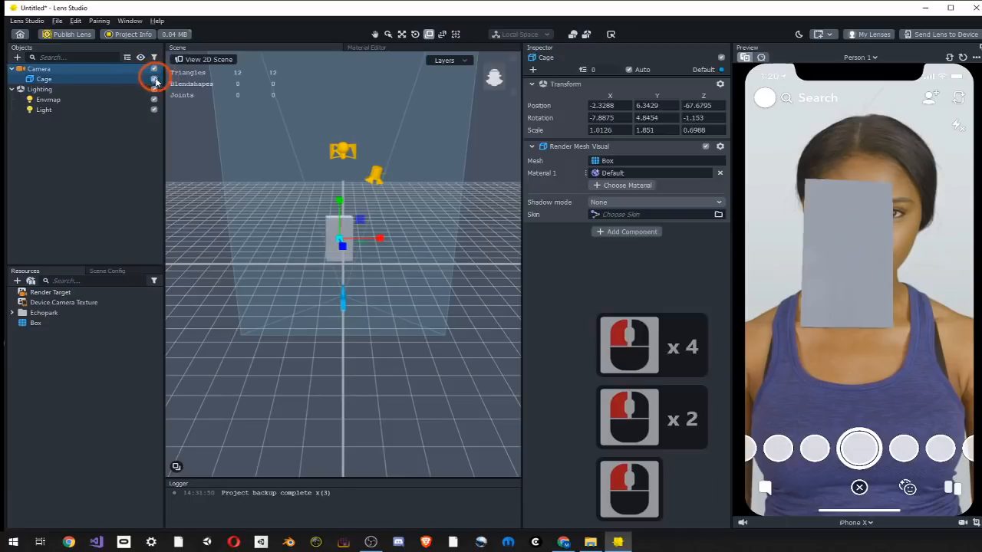
Reset the Cage's position to 0 on the X, Y and Z axes
scroll(332, 262, up, 2)
scroll(332, 256, up, 4)
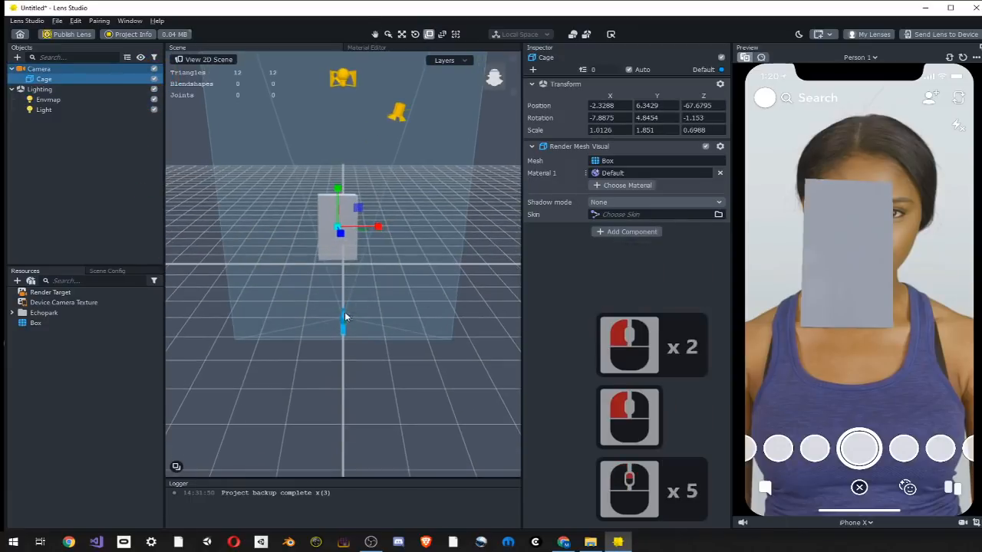
scroll(344, 292, up, 1)
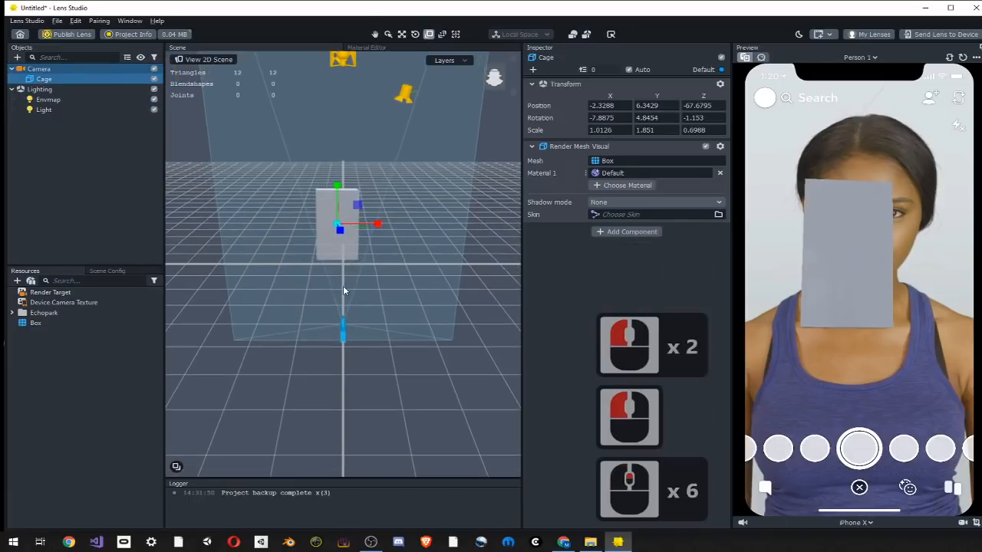
double_click(44, 79)
click(32, 78)
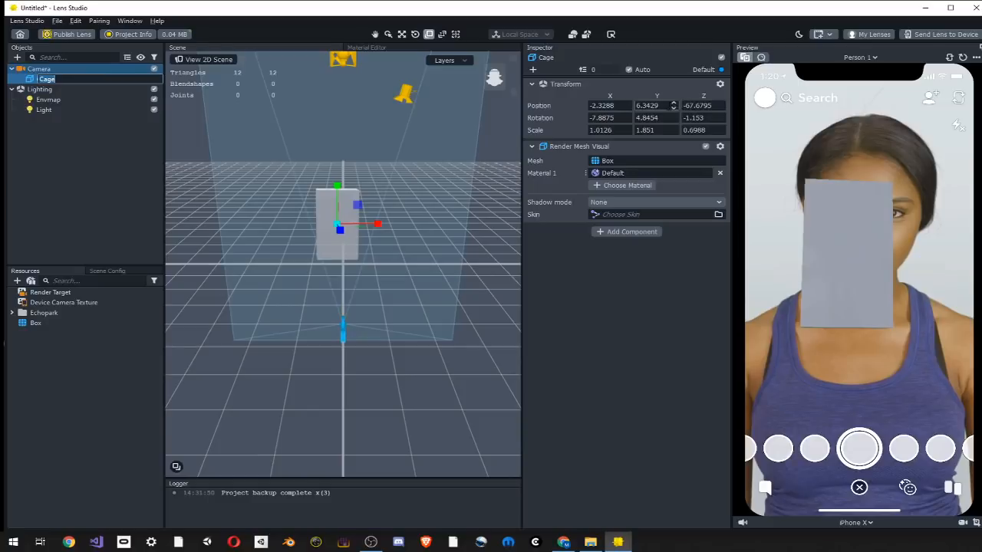
click(598, 105)
click(598, 105)
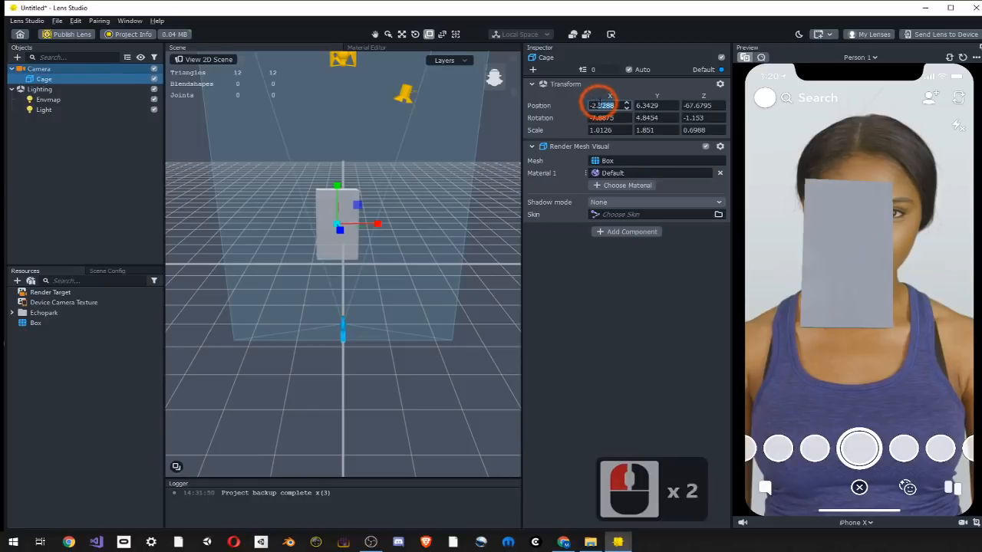
triple_click(599, 105)
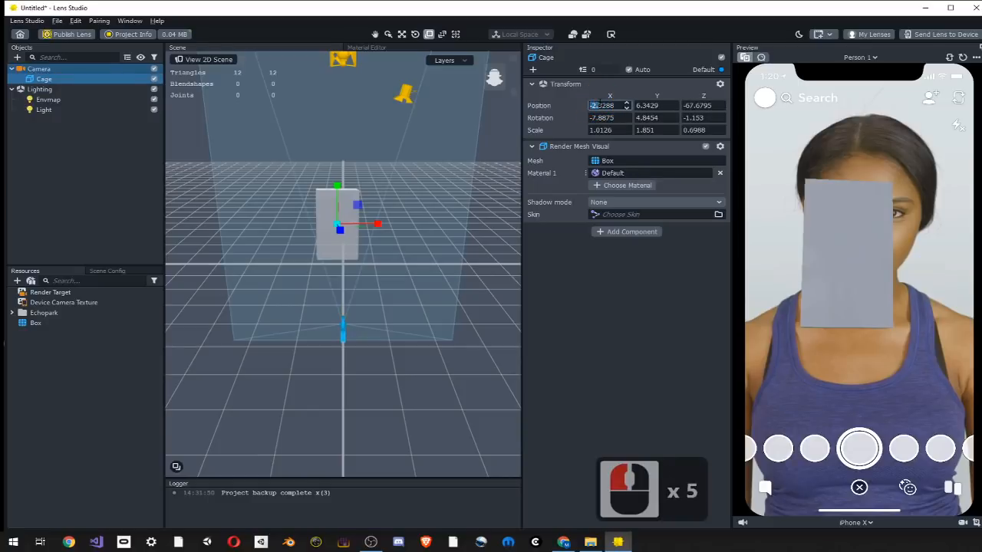
key(ctrl+a)
text(0)
key(Tab)
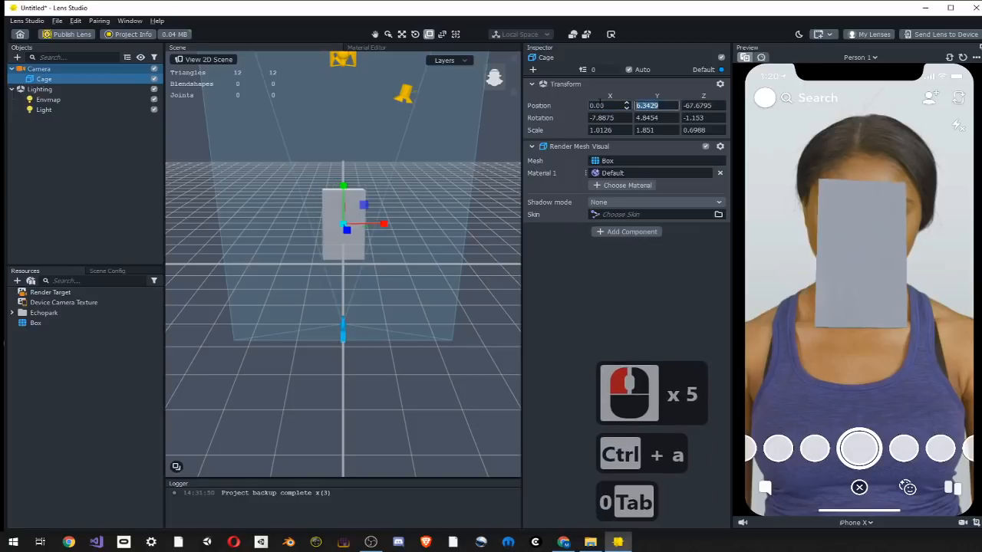
text(0)
key(Tab)
text(0)
key(Tab)
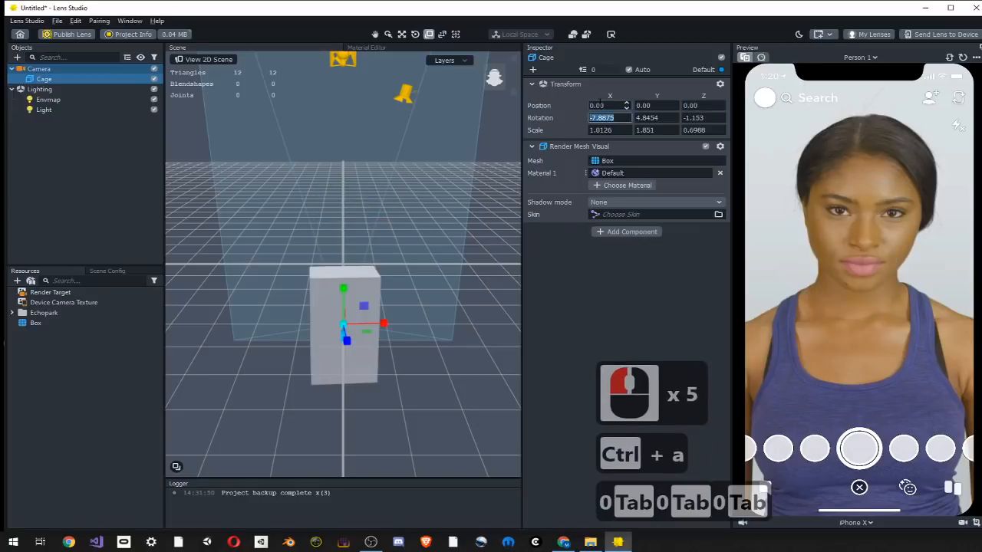
Reset the Cage's rotation to 0 on the X, Y and Z axes
middle_drag(499, 305, 417, 309)
right_drag(416, 309, 456, 299)
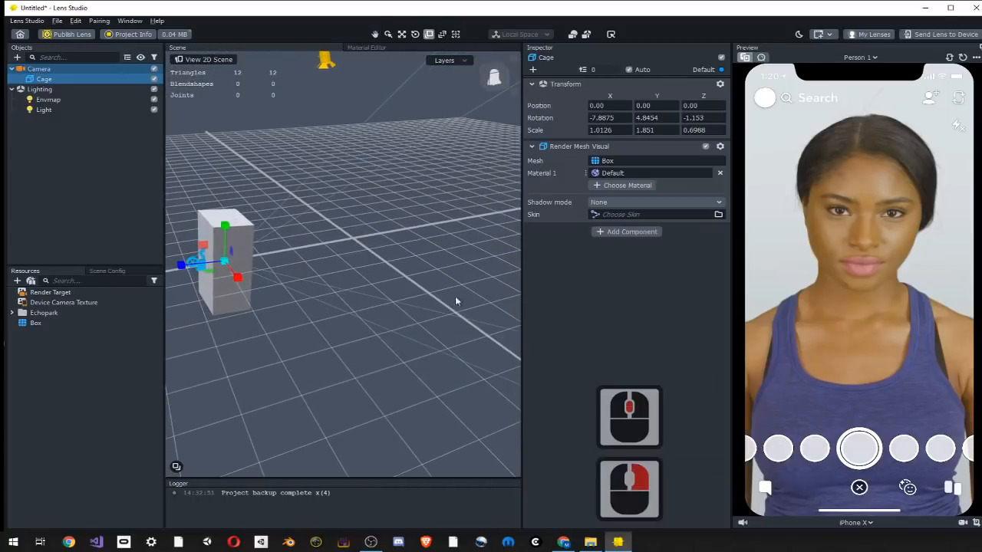
click(574, 116)
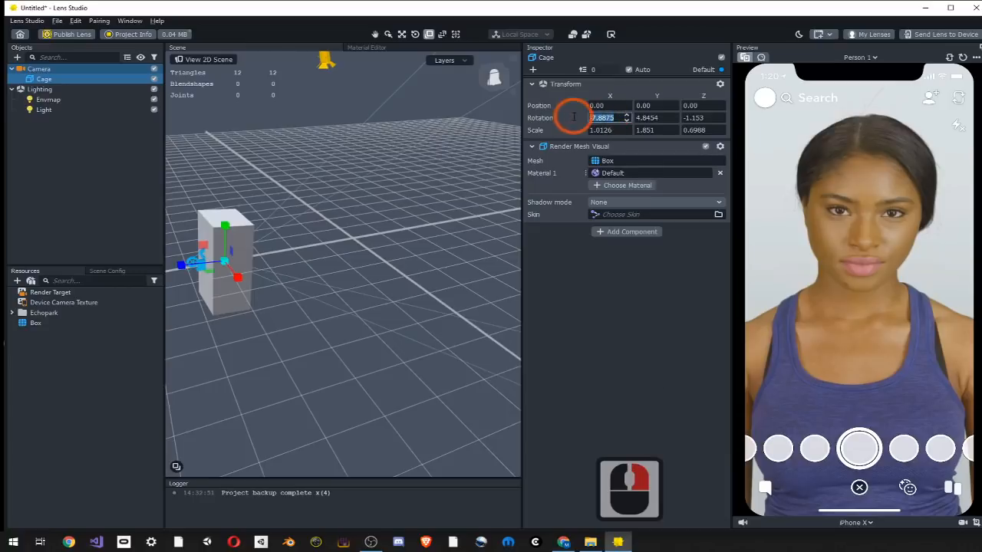
text(0)
key(Tab)
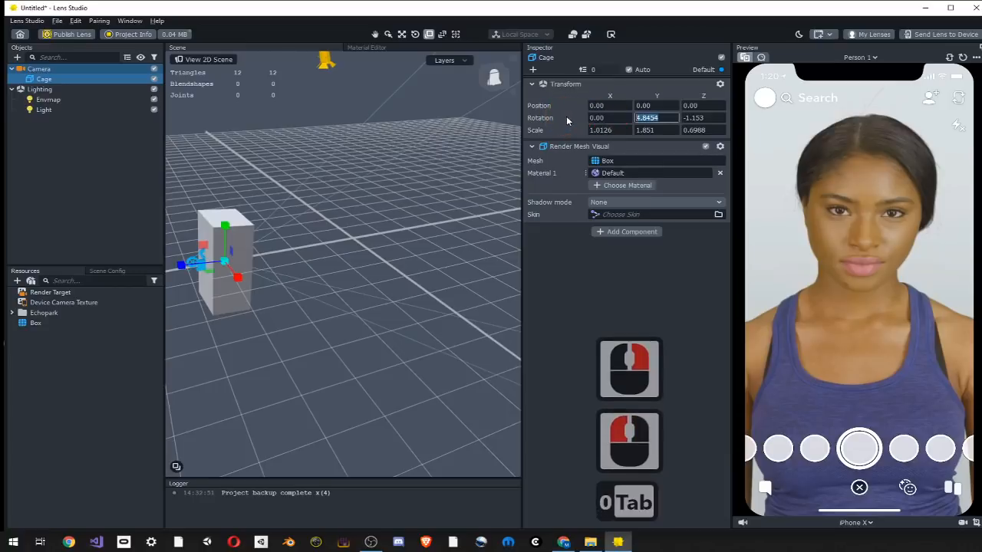
text(0)
key(Tab)
text(0)
key(Tab)
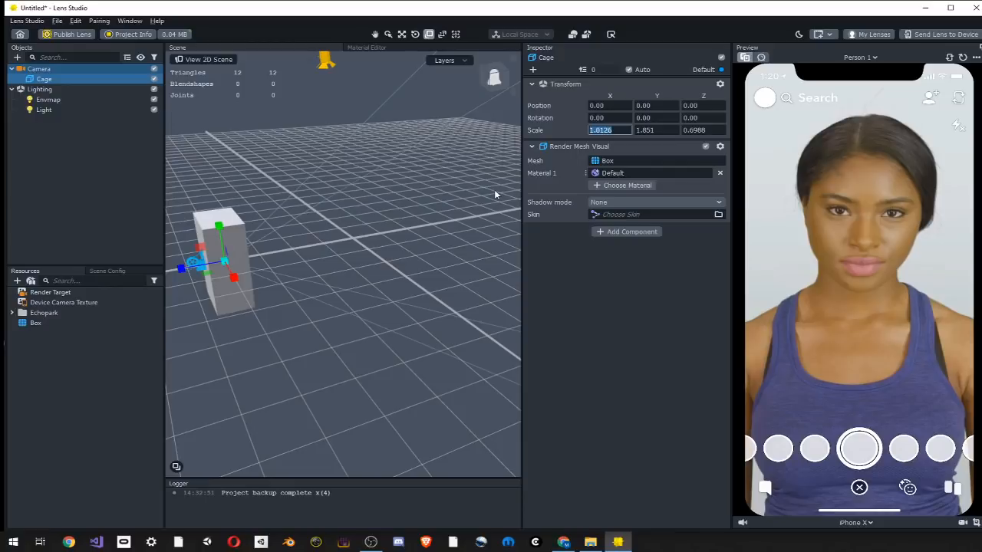
Set the Cage's scale to 1 on the X, Y and Z axes
text(1)
key(Tab)
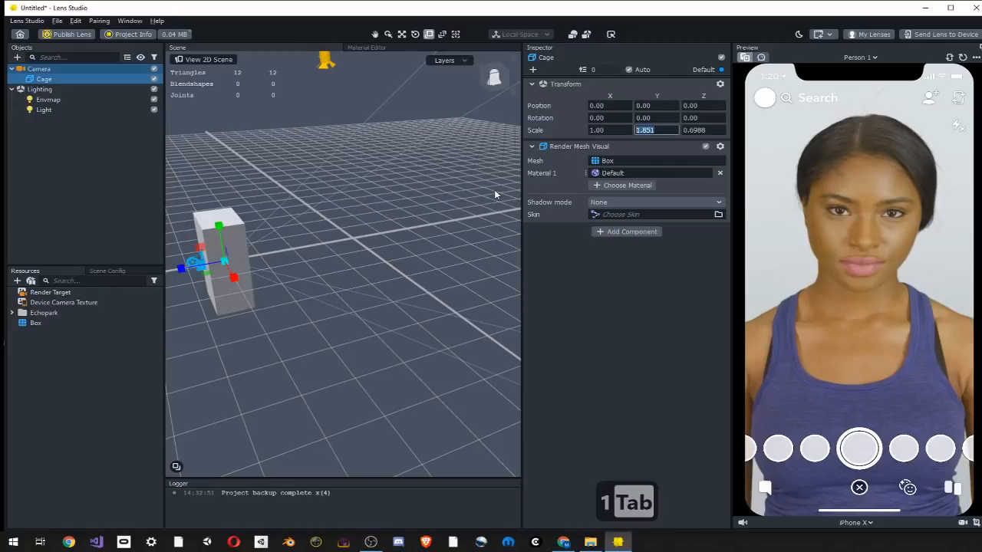
text(1)
key(Tab)
text(1)
key(Tab)
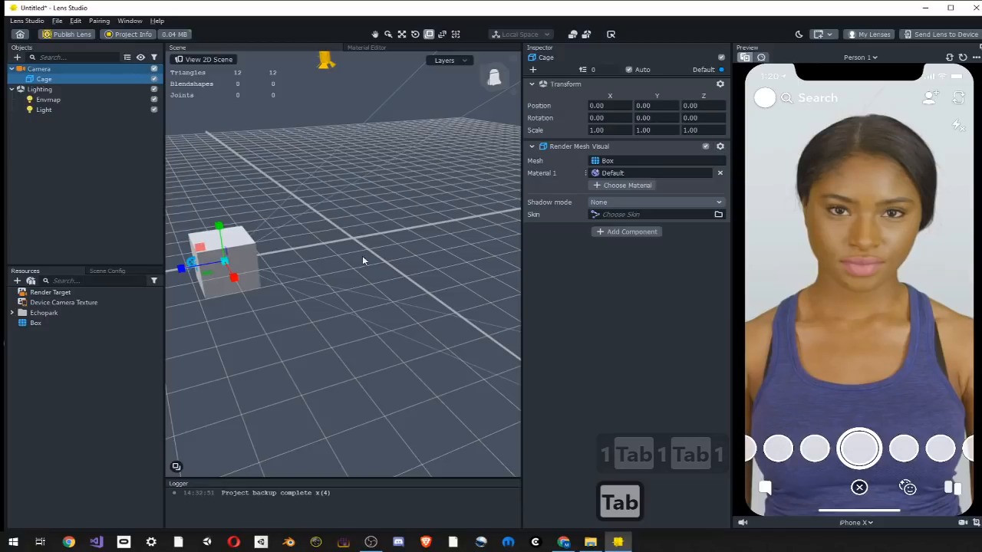
Move the Cage away from the camera along the Z axis to about -63.26 with the Move tool
click(401, 34)
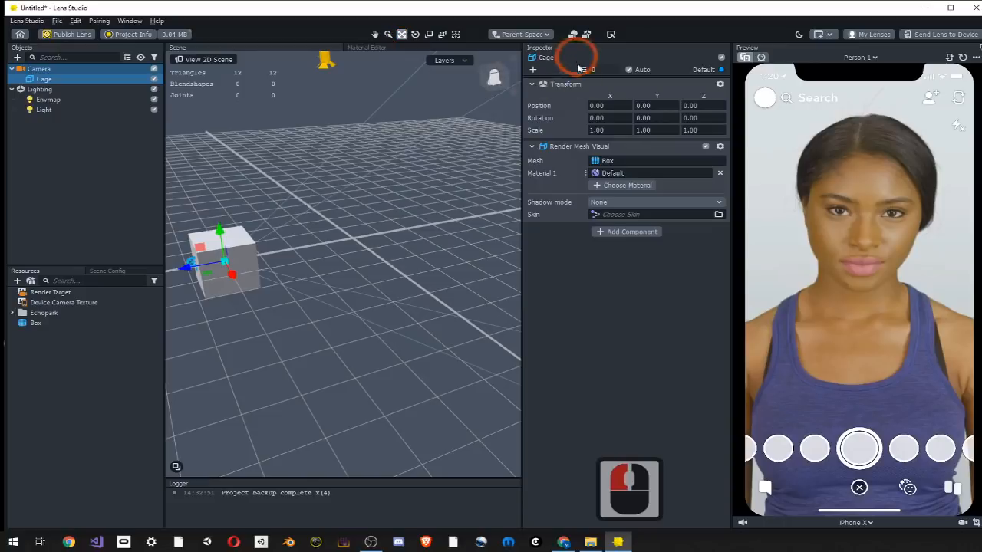
drag(200, 263, 388, 234)
click(387, 234)
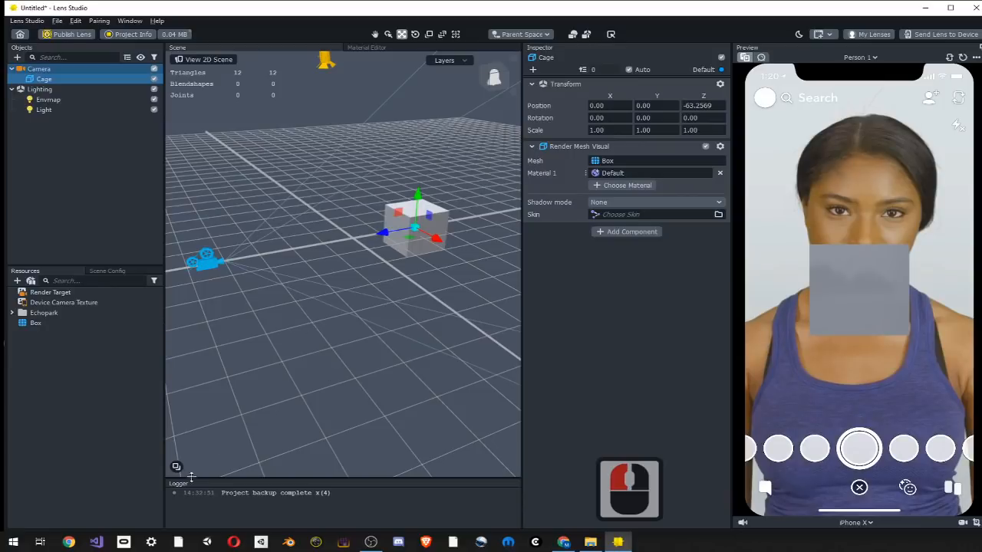
click(229, 502)
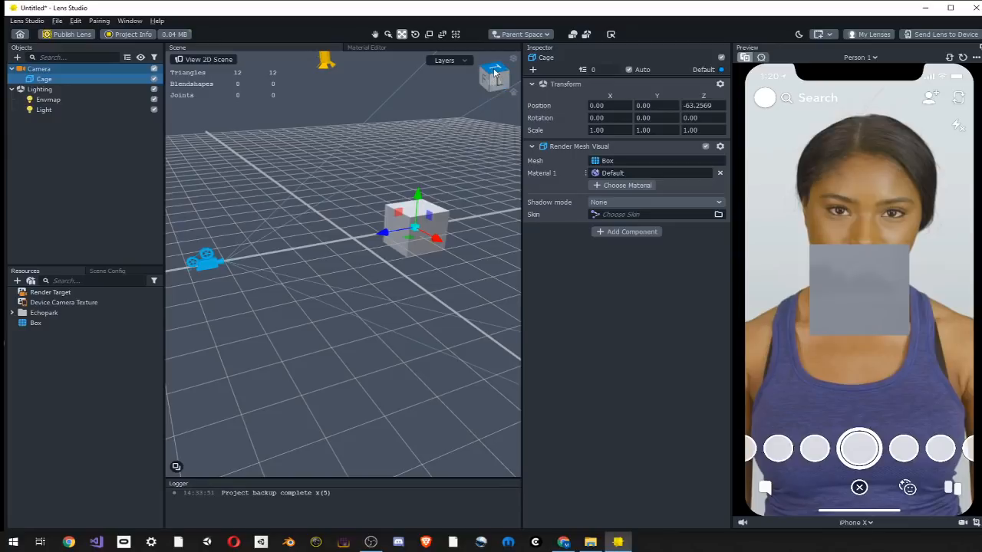
Examine the scene from the top, front, left and right with the view cube, and orbit it freely
drag(495, 82, 493, 72)
click(493, 71)
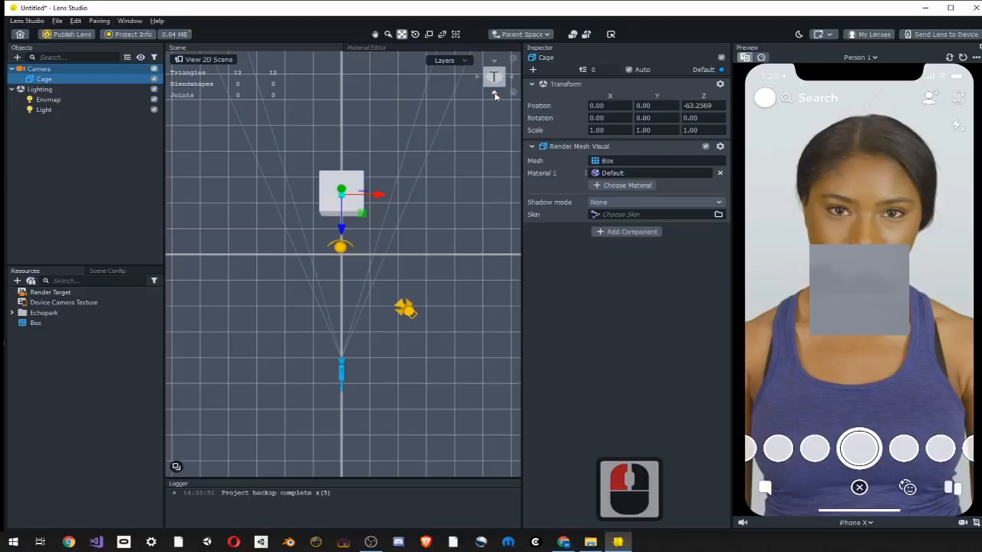
click(495, 93)
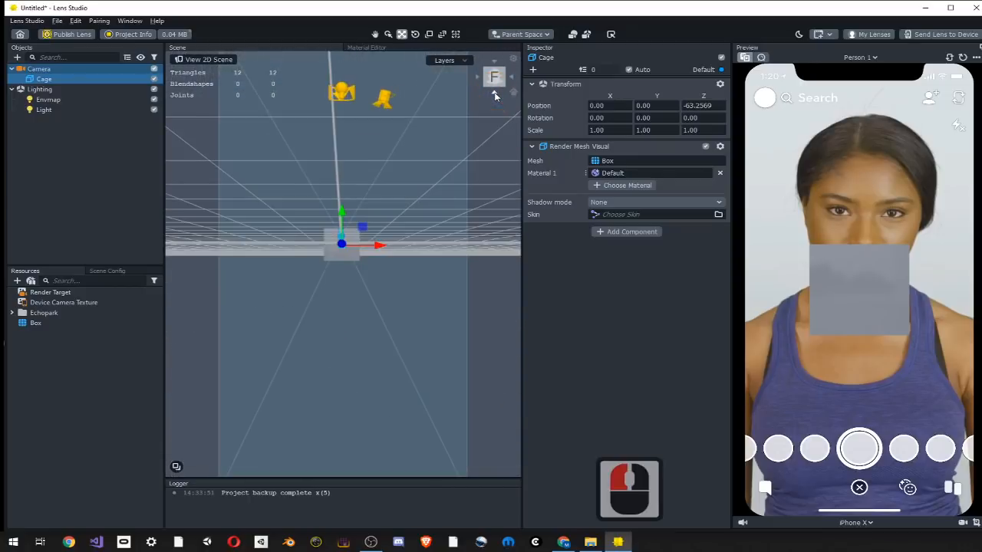
click(512, 80)
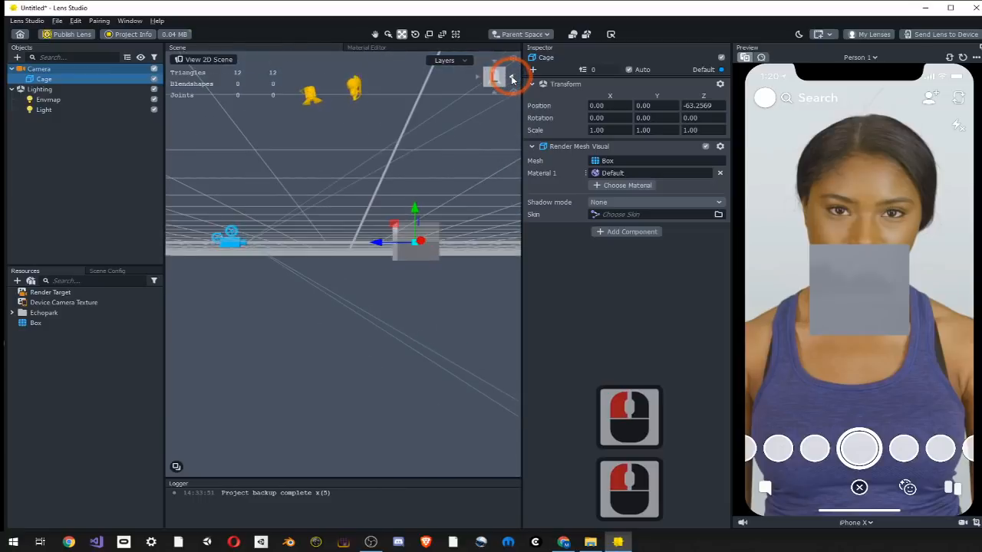
click(477, 77)
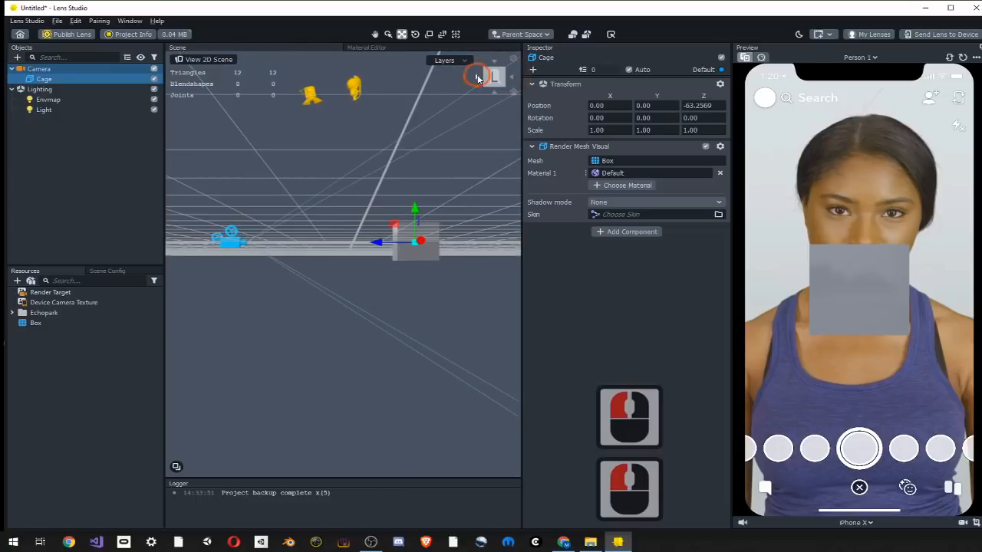
click(478, 76)
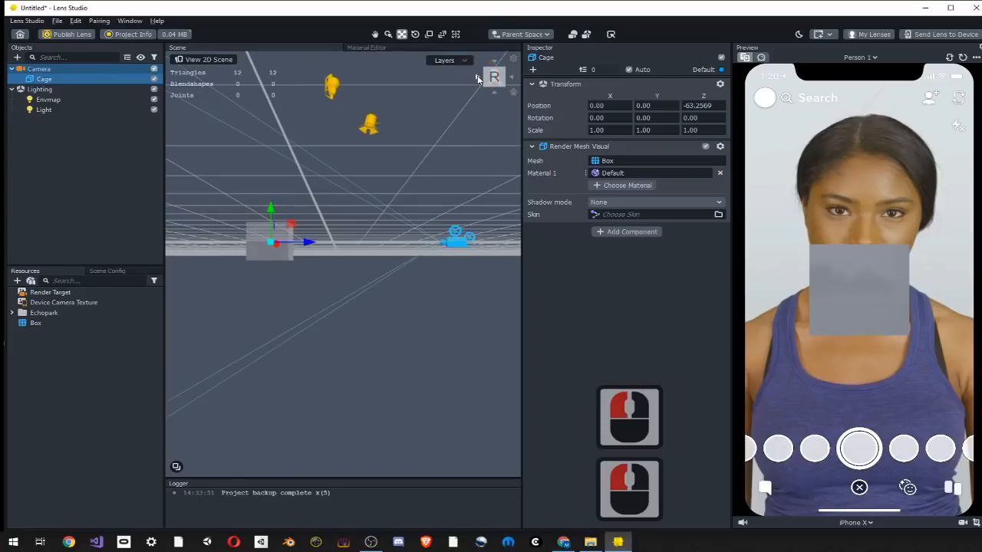
click(489, 79)
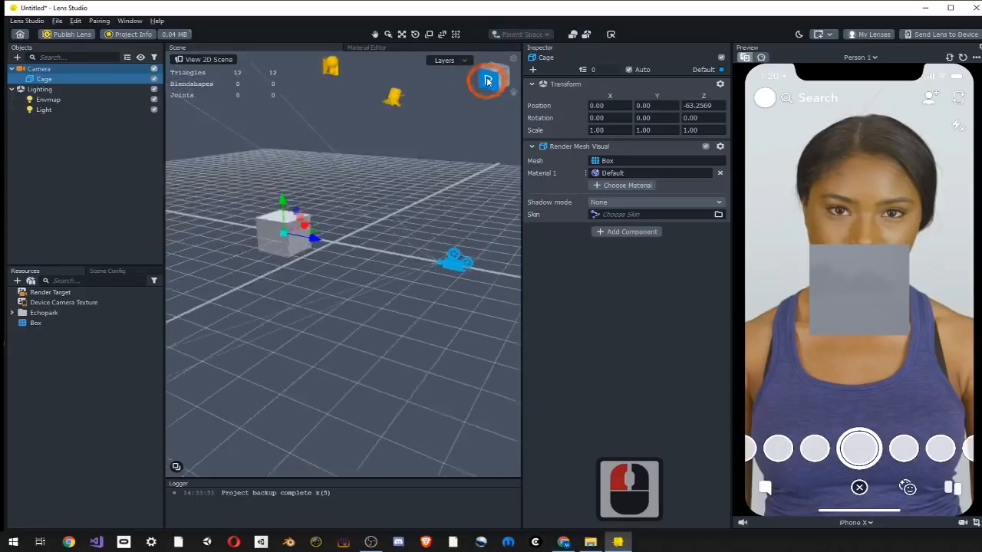
mouse_move(488, 81)
mouse_down()
mouse_move(500, 79)
mouse_move(473, 82)
mouse_move(493, 84)
mouse_up()
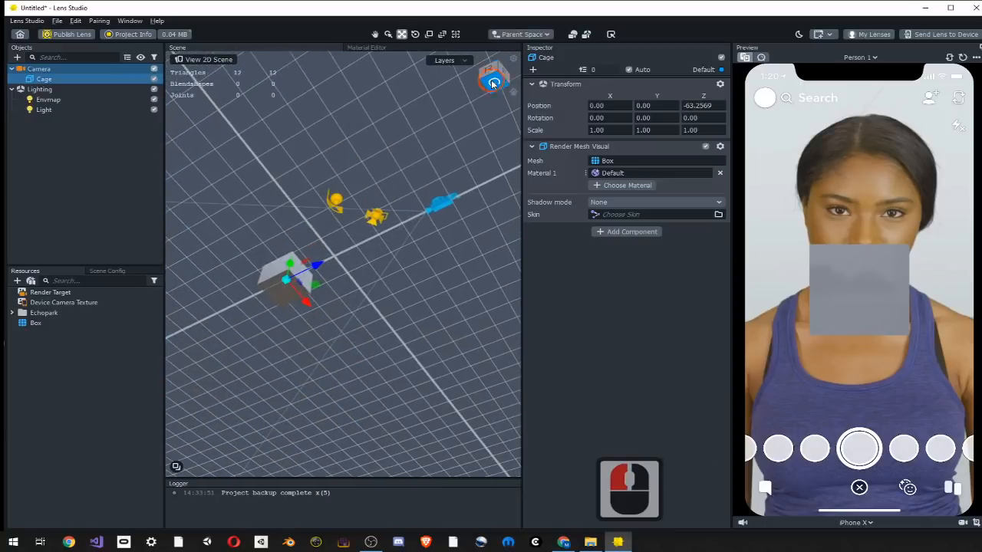
Examine the scene from below, from the front and from the top with the view cube
double_click(493, 84)
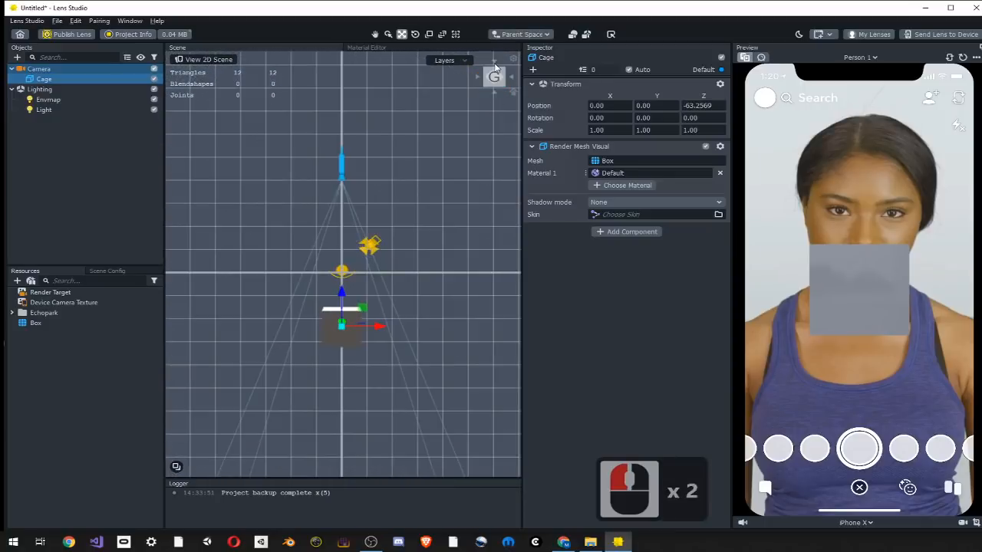
double_click(491, 81)
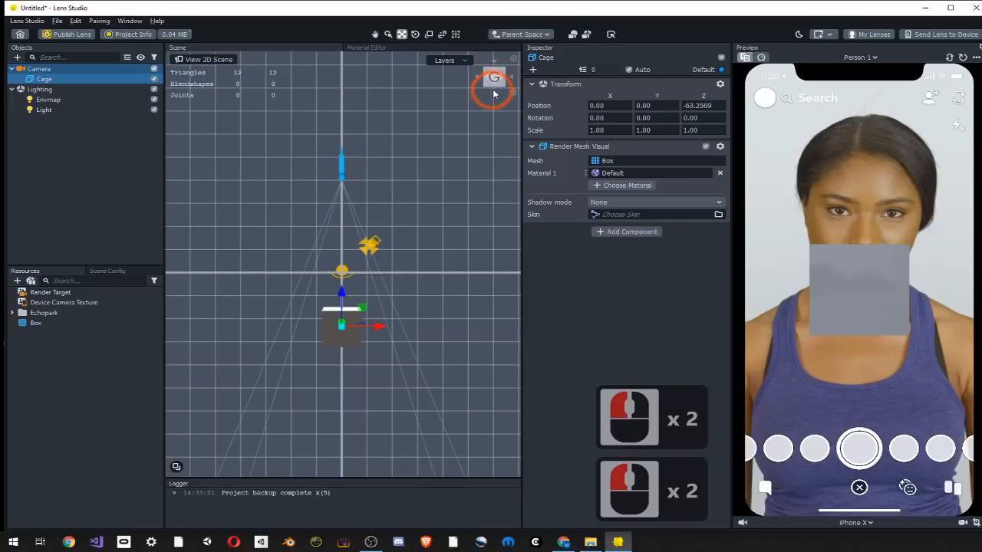
click(492, 90)
click(491, 89)
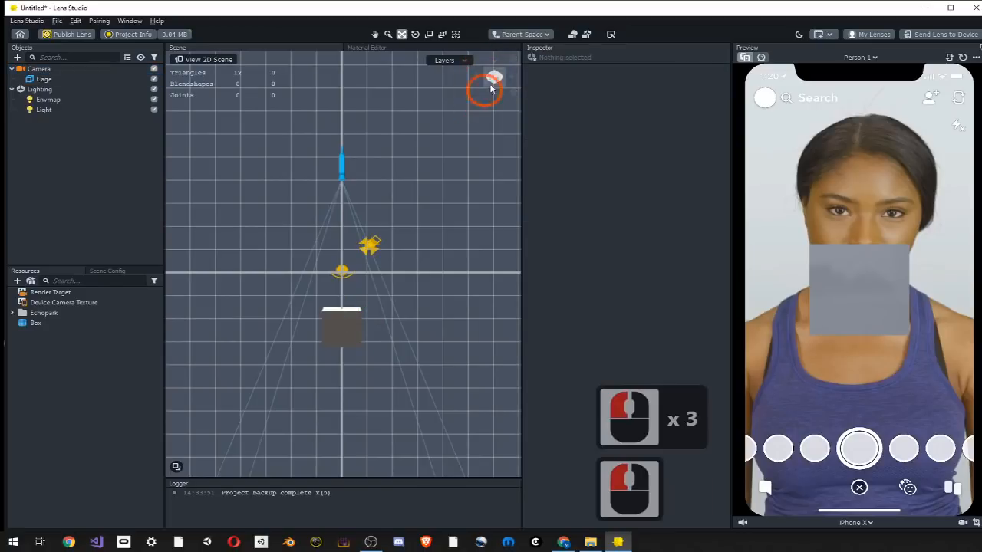
double_click(494, 84)
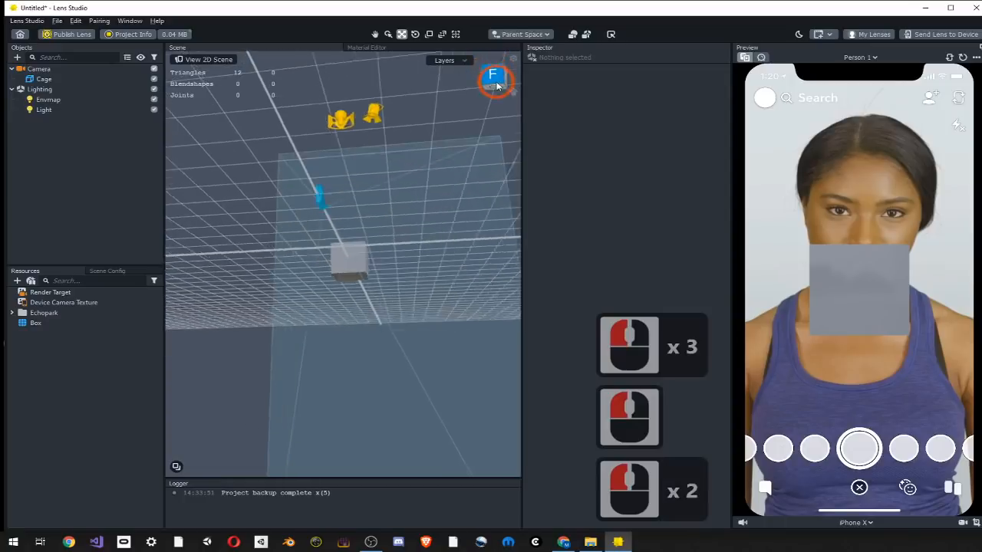
click(494, 68)
click(495, 72)
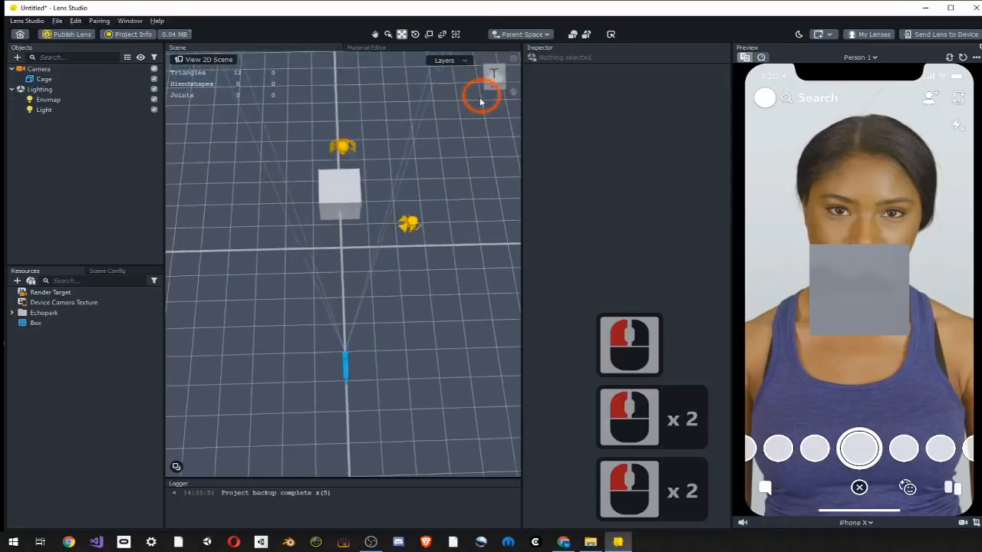
click(421, 204)
Examine the camera's full viewing frustum from the top, from the camera to its far plane
scroll(383, 234, down, 8)
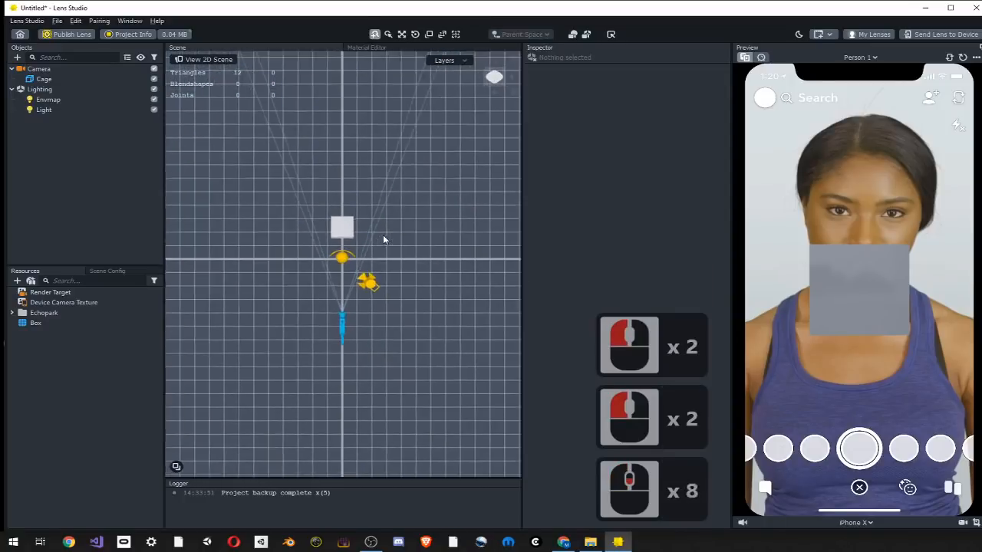
scroll(383, 236, down, 8)
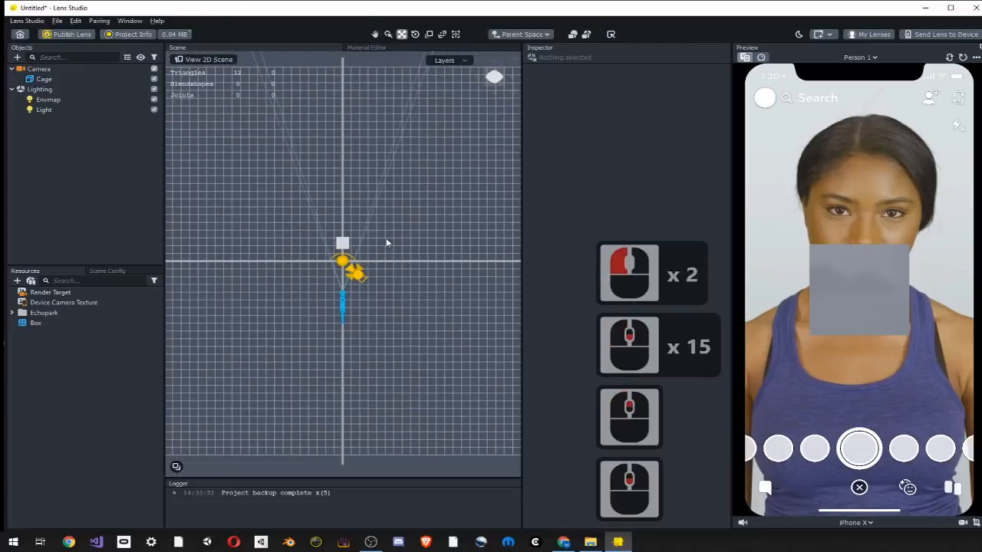
shift+middle_drag(333, 263, 342, 338)
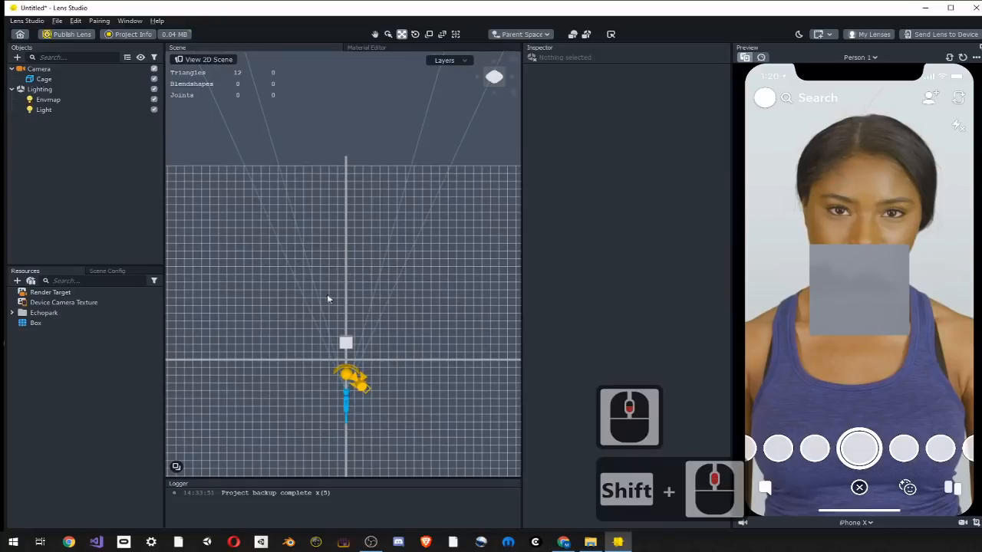
scroll(386, 261, down, 8)
shift+middle_drag(371, 257, 372, 343)
scroll(367, 348, down, 6)
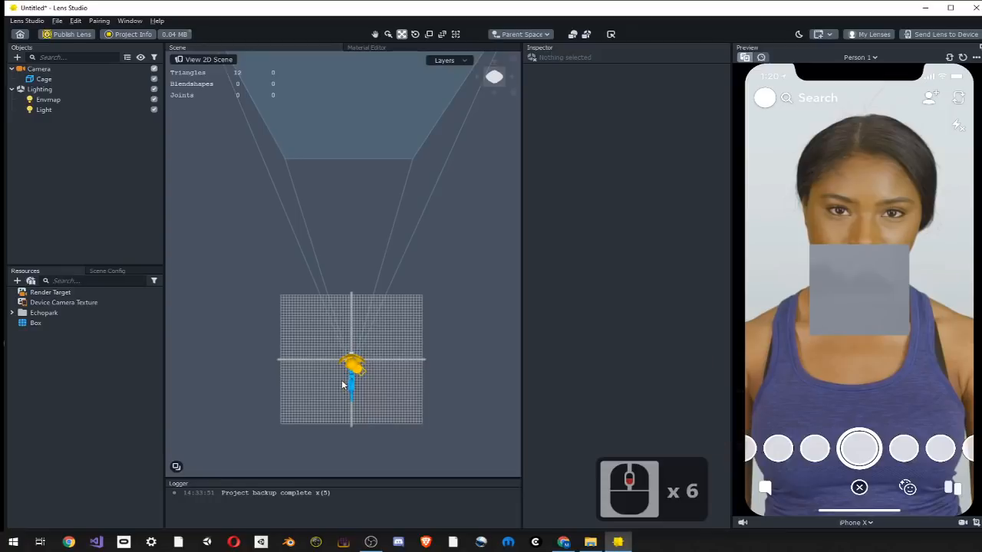
middle_drag(351, 378, 351, 397)
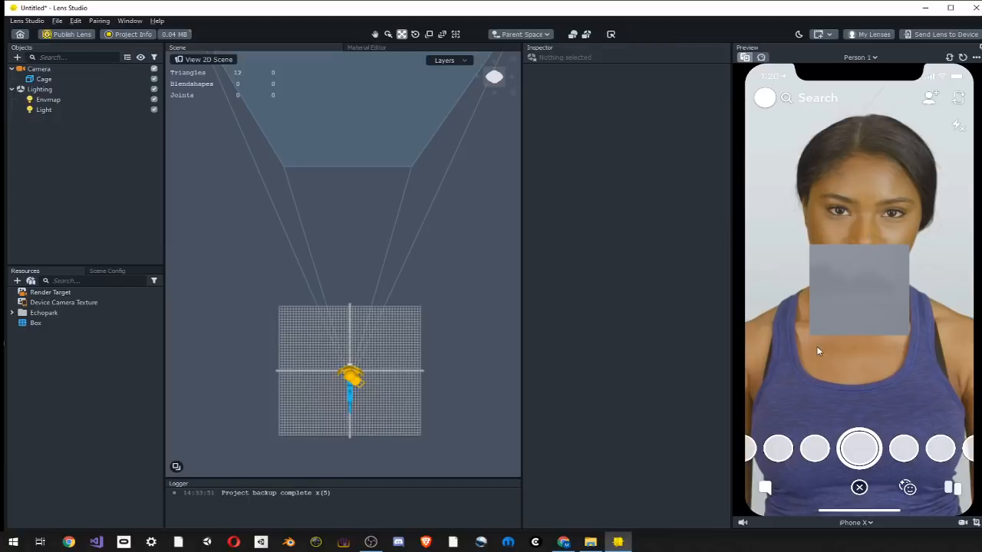
scroll(387, 306, down, 5)
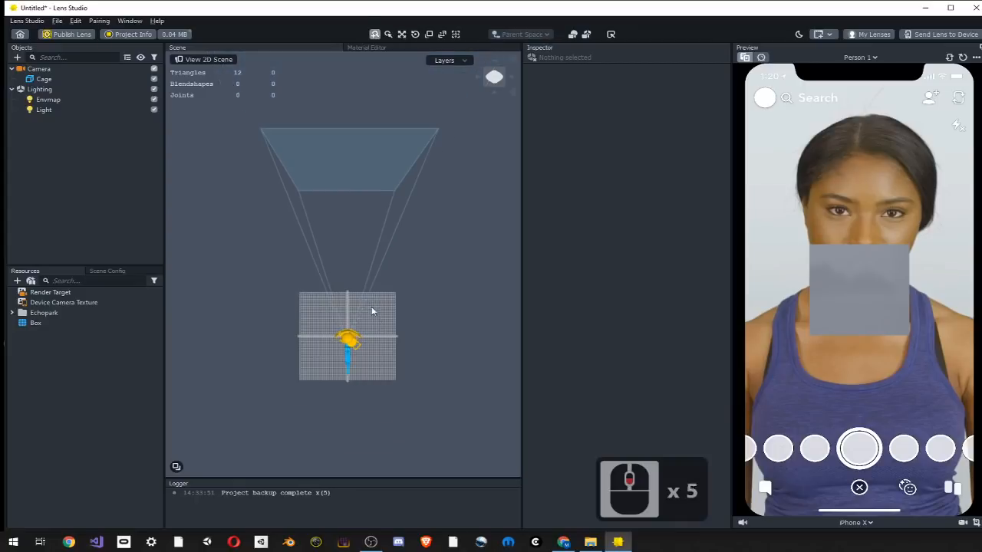
scroll(371, 328, up, 2)
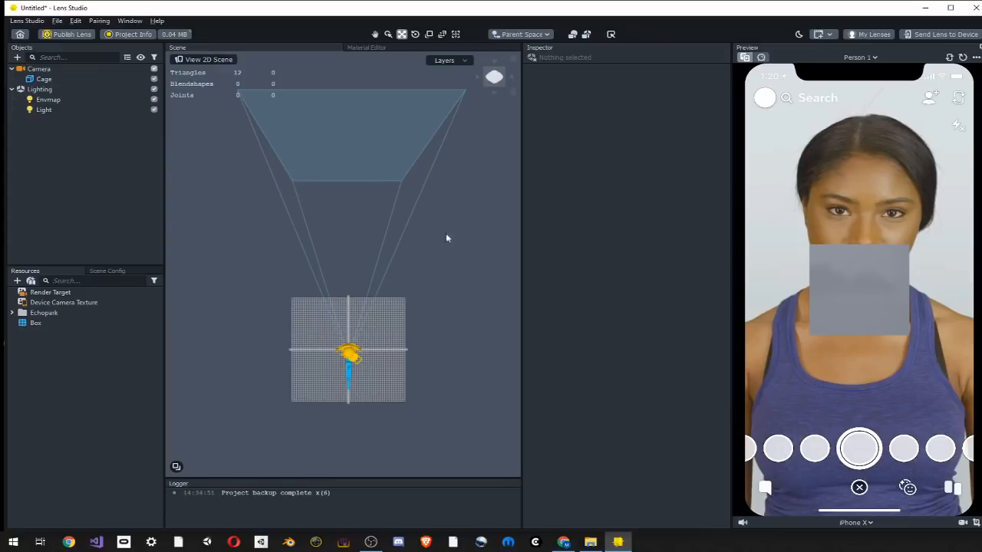
Examine the camera's viewing frustum from the front, and orbit to inspect the camera, the light and the Cage
click(494, 92)
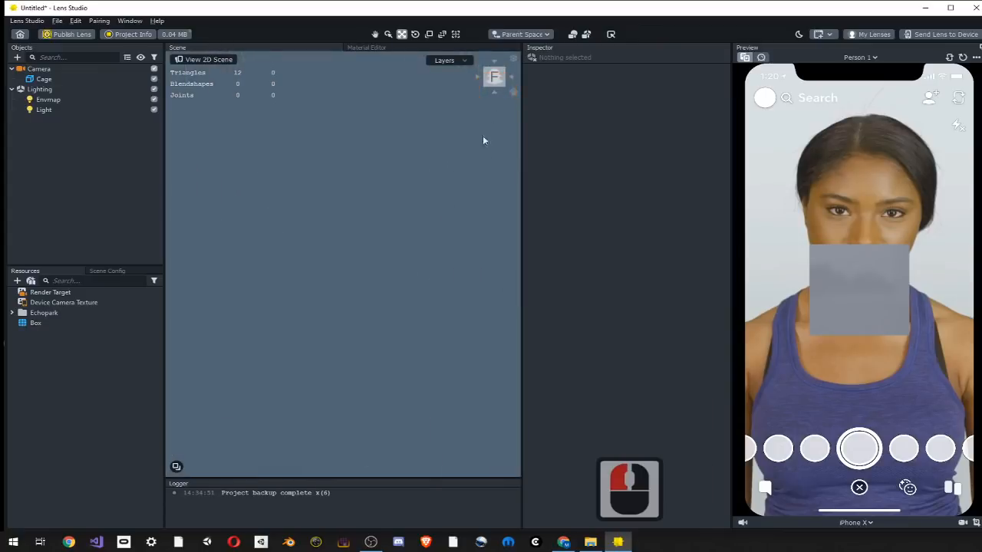
scroll(460, 195, down, 10)
scroll(457, 201, down, 20)
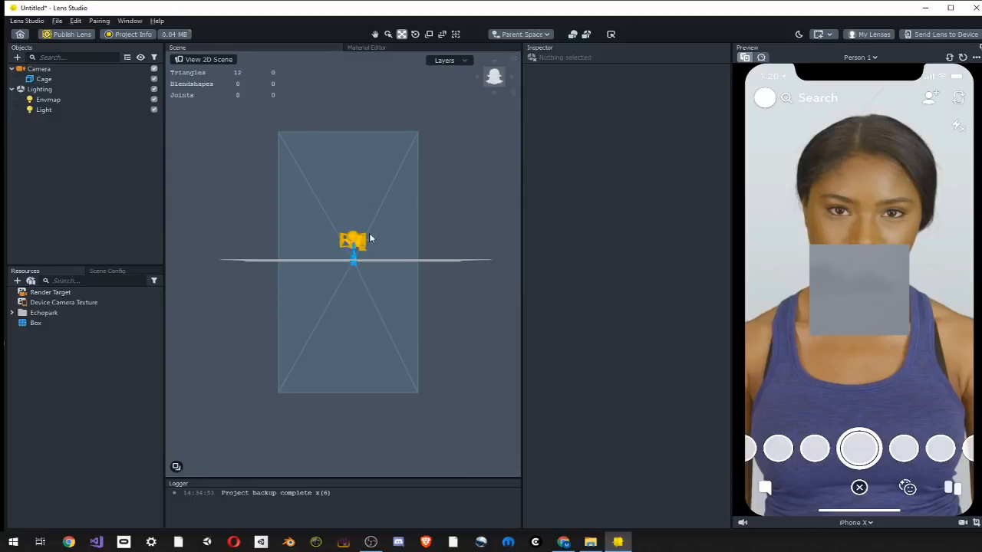
scroll(377, 259, up, 10)
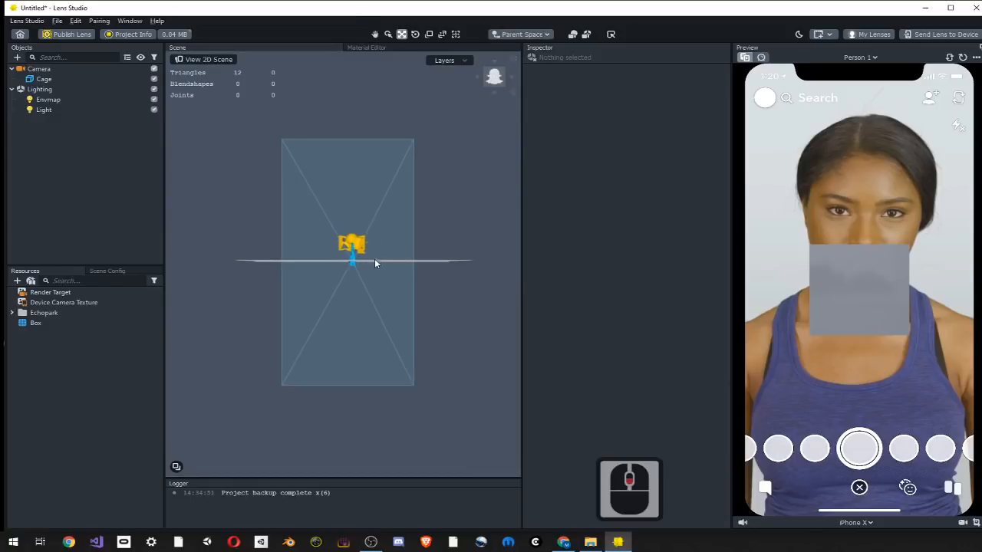
middle_drag(390, 237, 360, 301)
right_drag(390, 322, 482, 300)
shift+middle_drag(482, 299, 379, 357)
scroll(347, 376, up, 3)
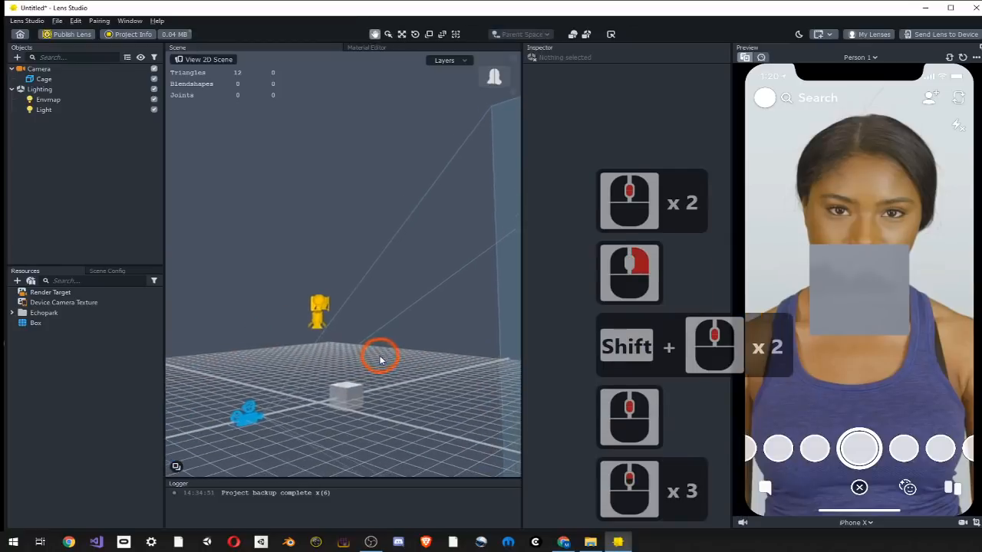
middle_click(257, 413)
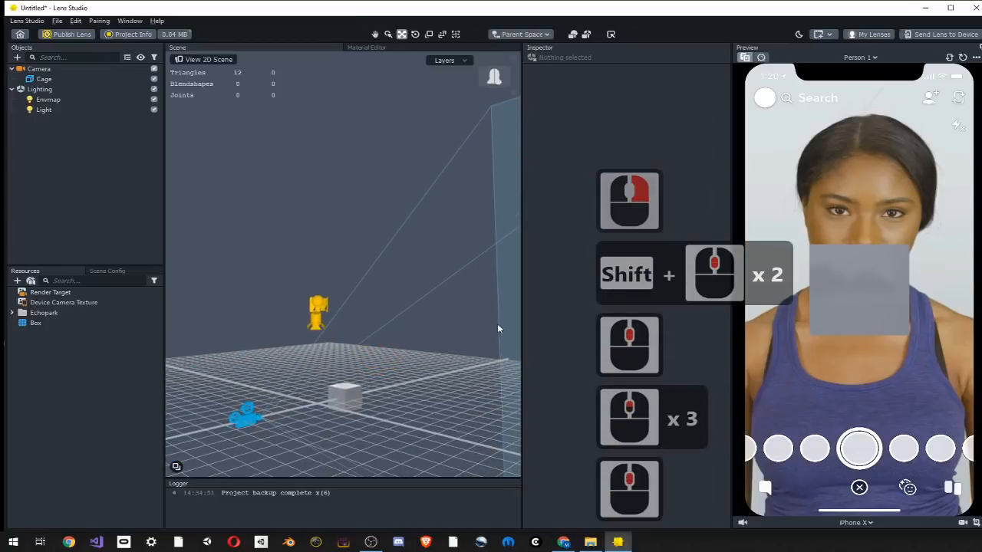
Select the Cage and move it along the X axis to about -27.61 with the Move tool
click(350, 394)
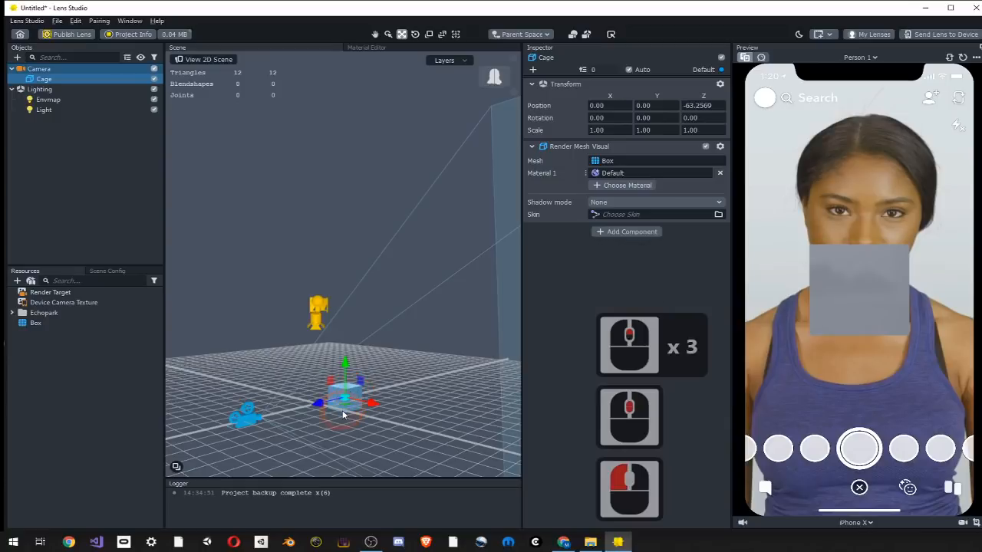
drag(374, 405, 340, 407)
alt+middle_drag(339, 407, 362, 420)
right_drag(364, 423, 361, 424)
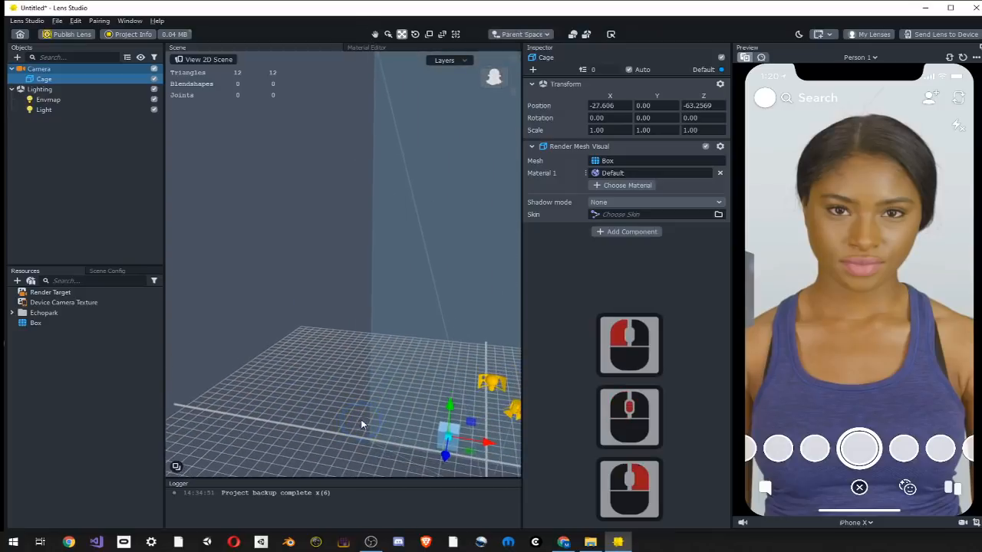
From the top view, move the Cage to about 4.96 on the X axis and -196.66 on the Z axis
click(491, 73)
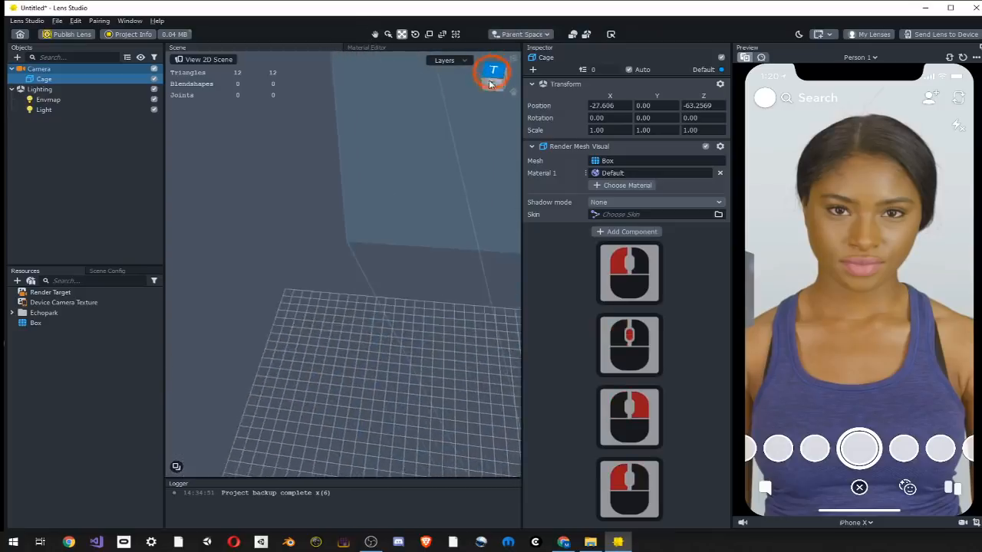
scroll(431, 319, up, 6)
scroll(432, 319, down, 7)
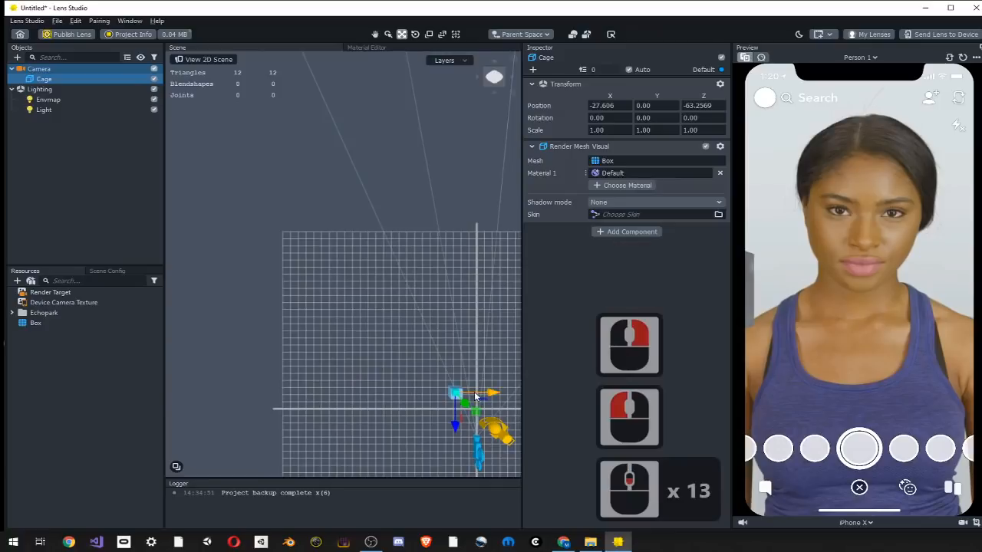
middle_drag(459, 376, 430, 220)
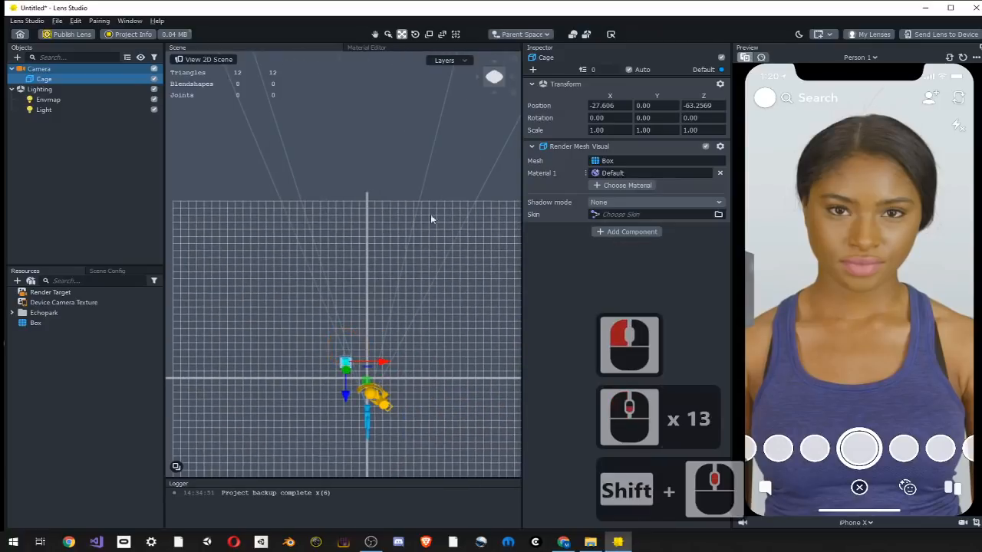
drag(384, 362, 403, 366)
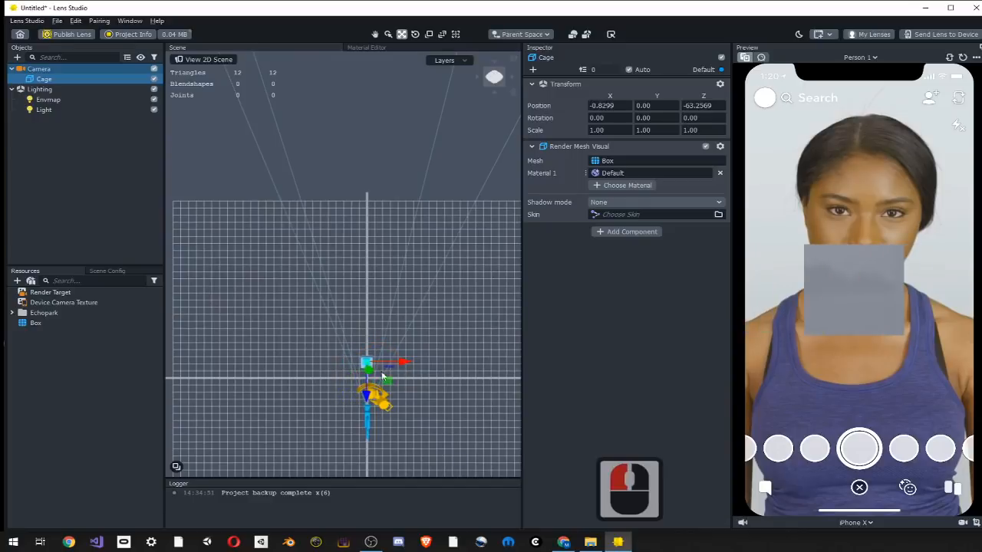
drag(366, 394, 410, 266)
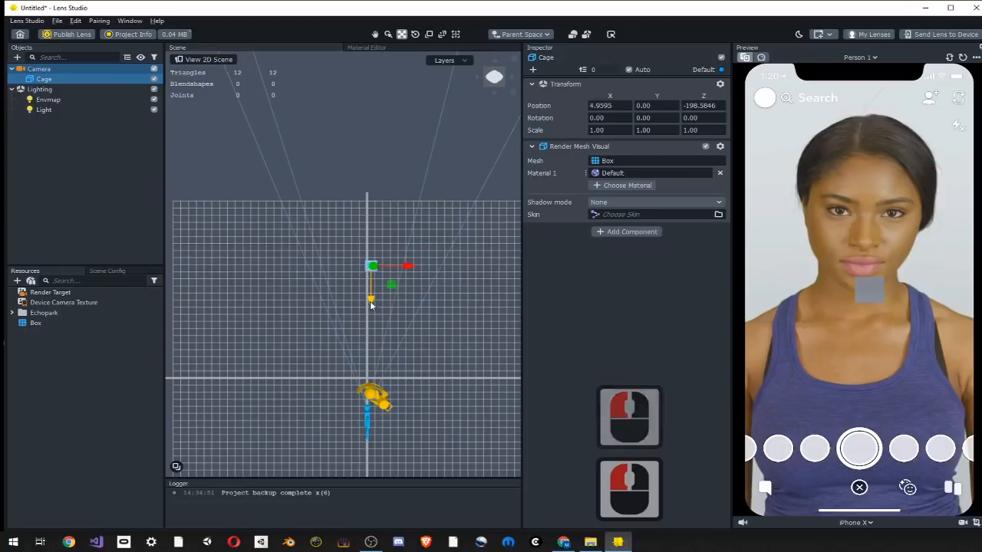
drag(370, 305, 367, 288)
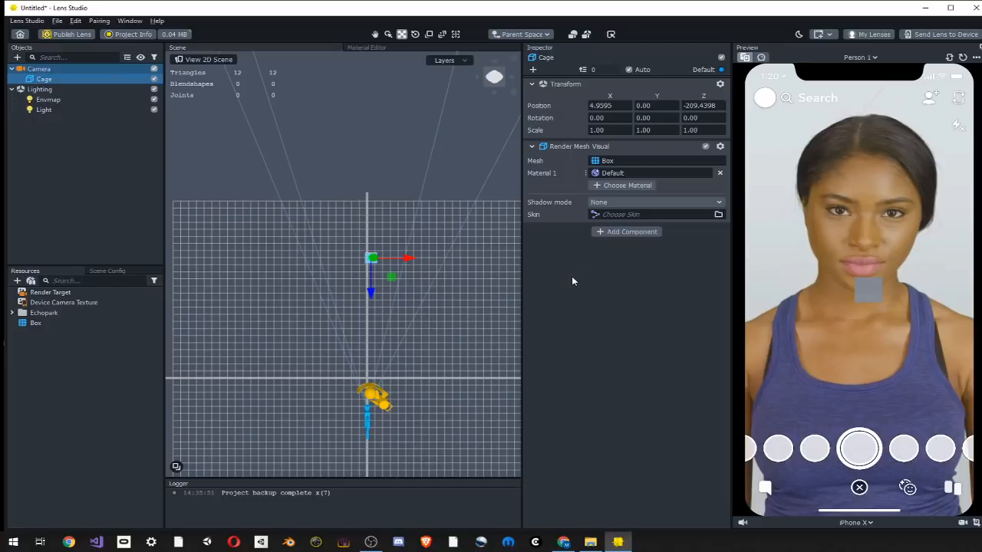
click(498, 81)
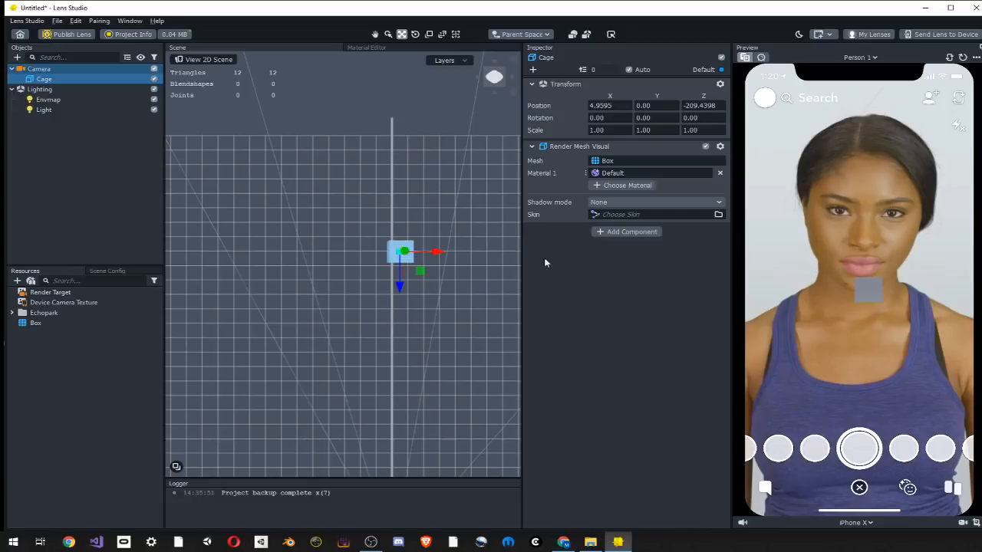
drag(403, 289, 401, 308)
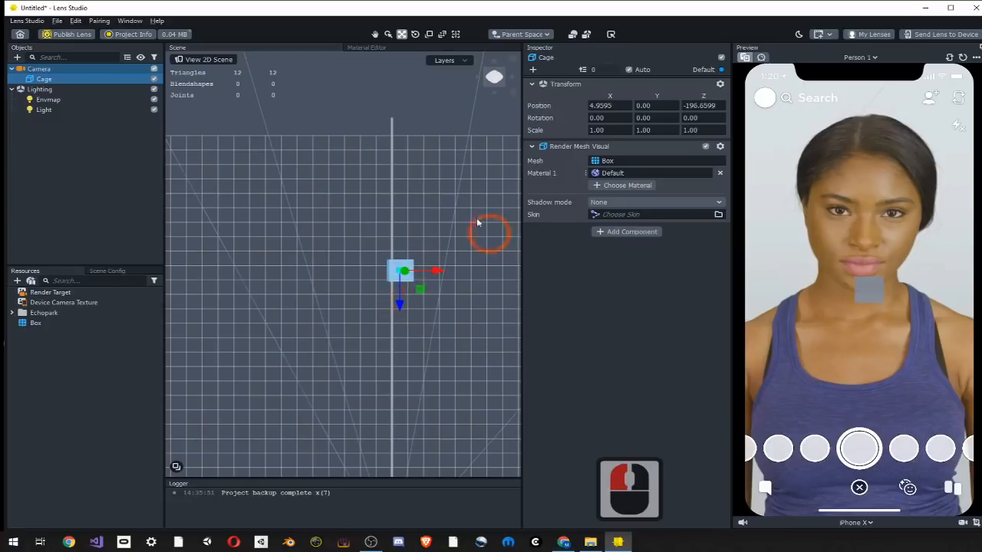
Rotate the Cage to about -38.96 on Y and 65.55 on Z, and move it along the Z axis to about -94.07
click(415, 34)
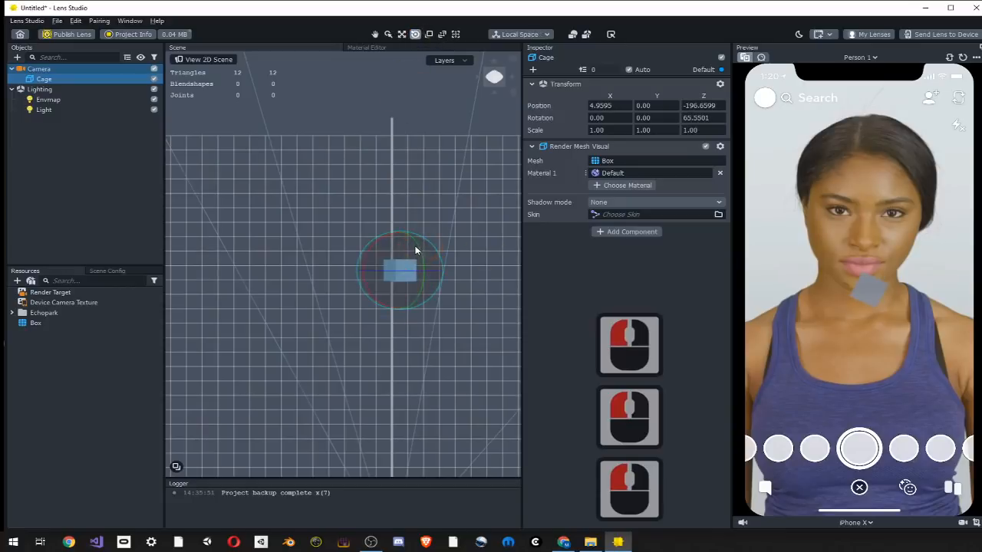
drag(416, 252, 489, 431)
click(401, 34)
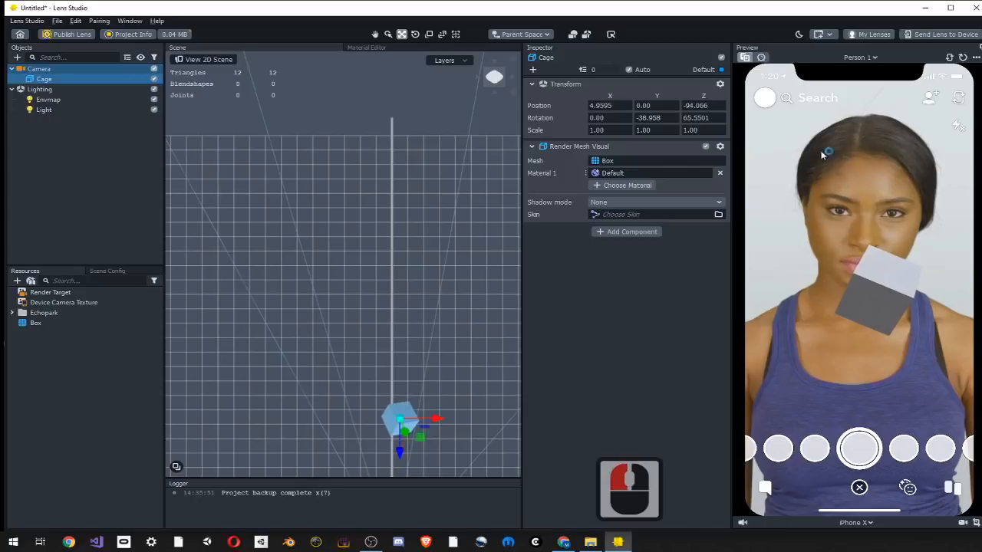
Switch the preview to the webcam feed and return it to the Person 1 sample
click(773, 48)
click(762, 58)
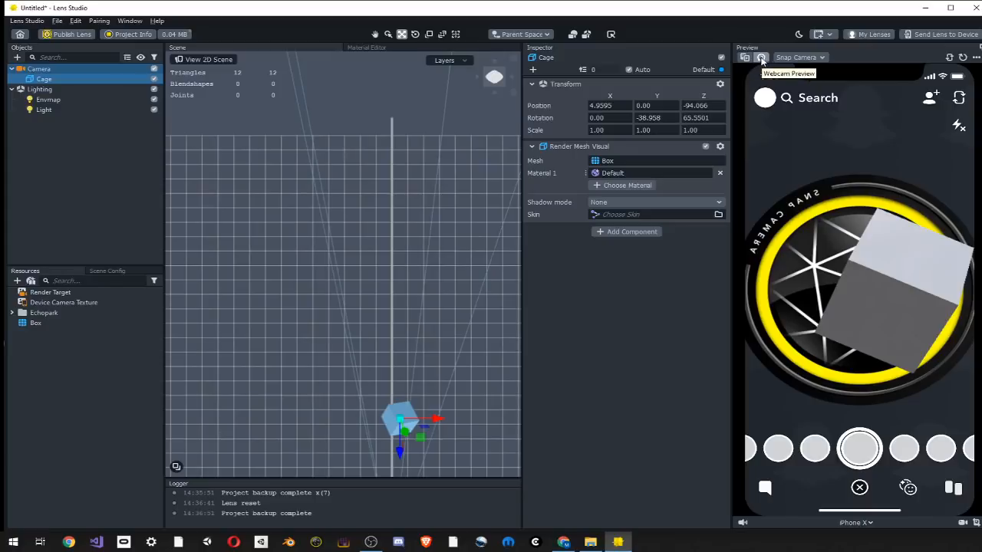
click(761, 57)
click(745, 58)
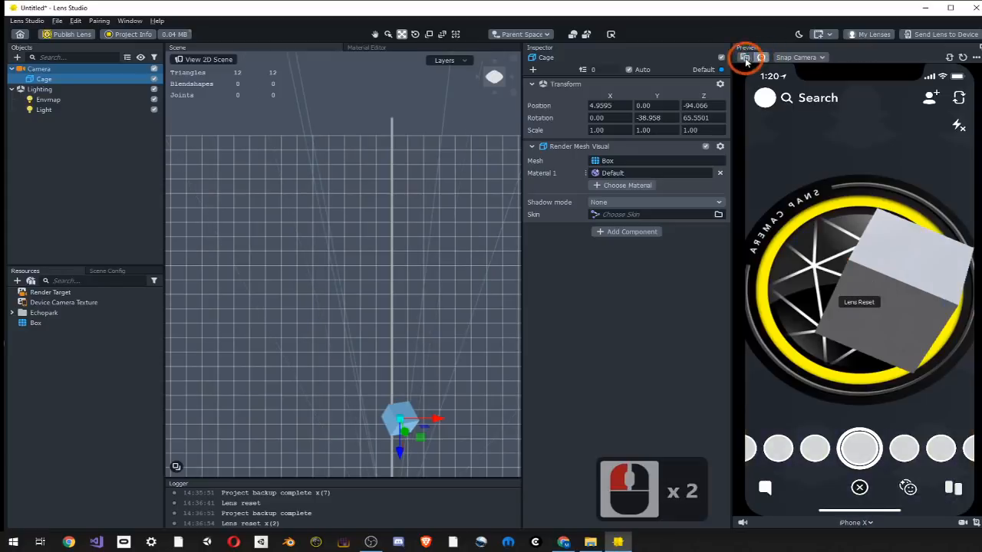
click(745, 60)
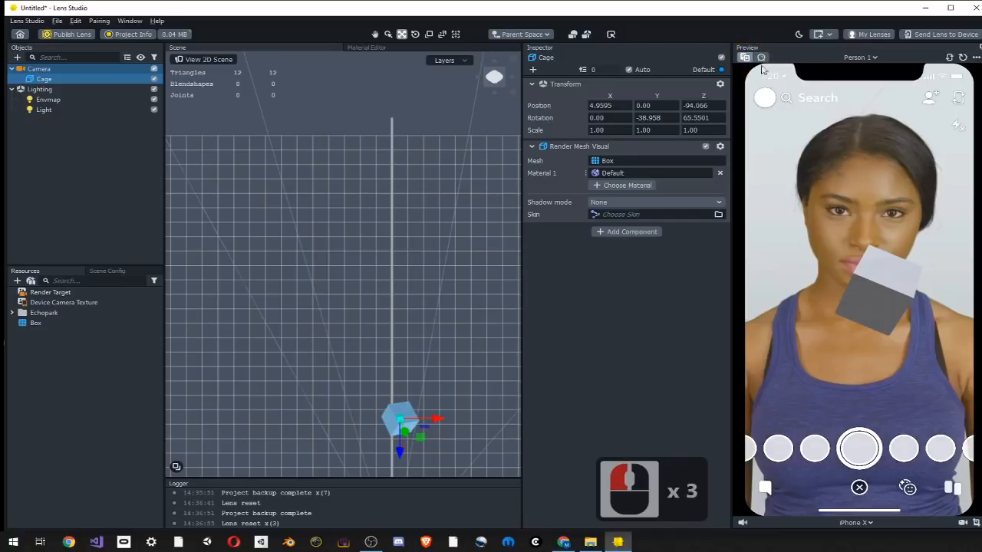
Change the preview sample to Person 2
click(867, 57)
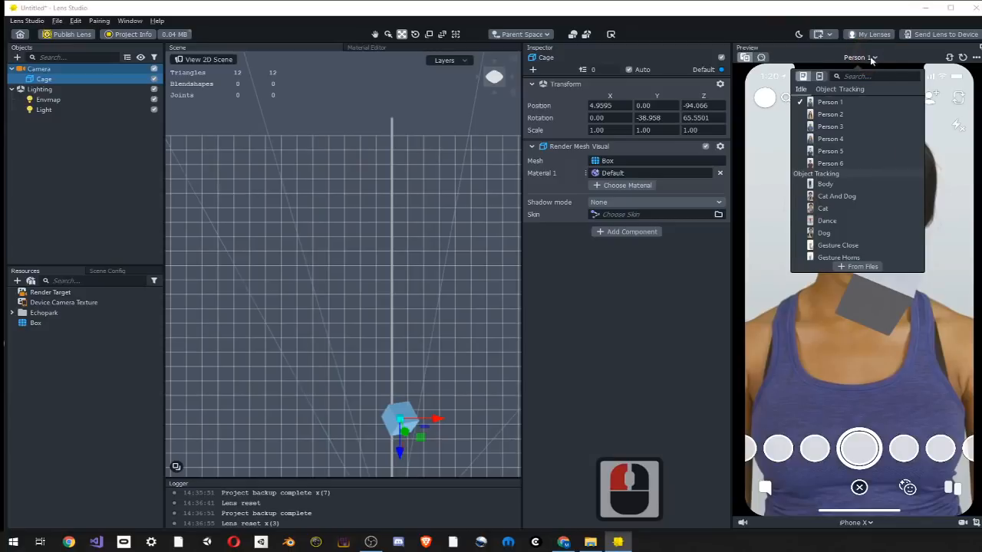
click(828, 114)
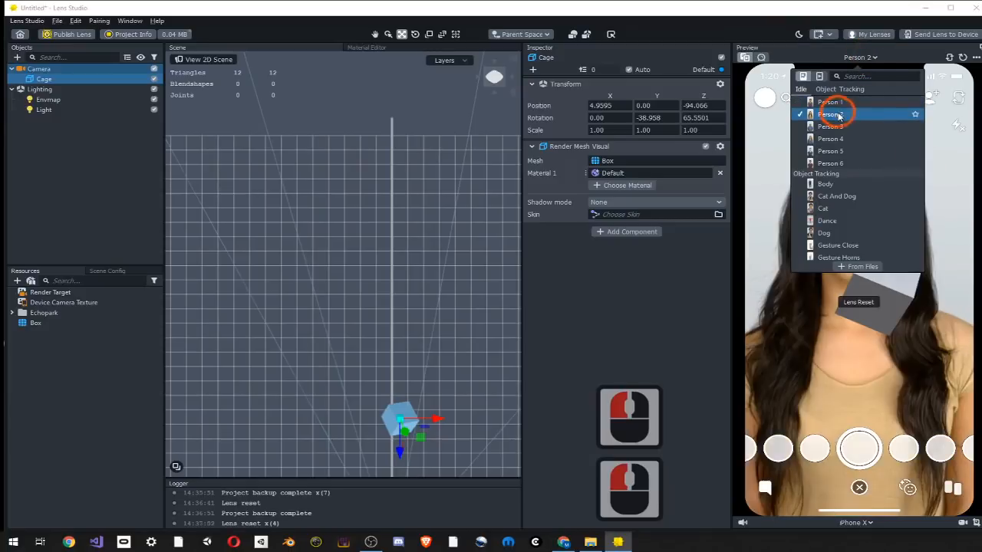
click(872, 57)
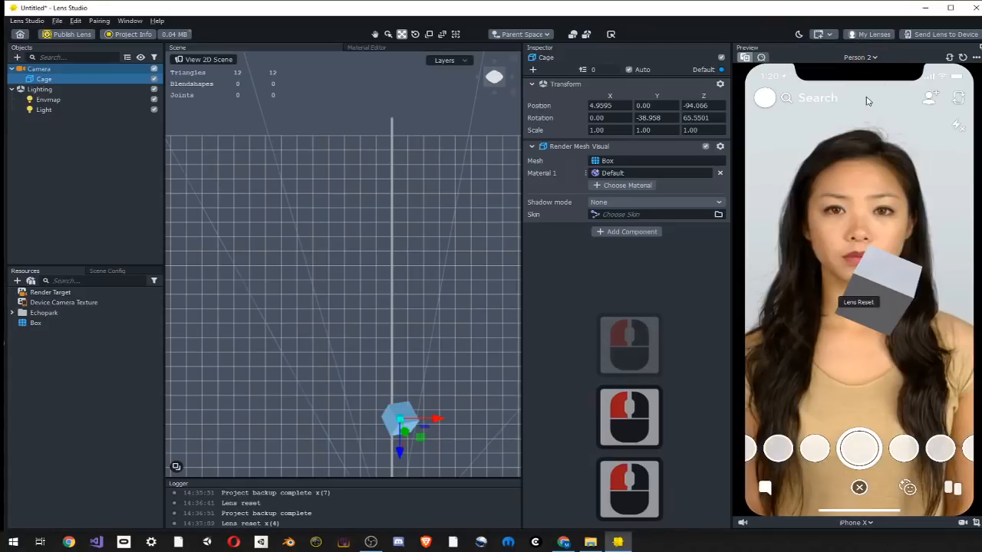
Switch the preview sample to Person 3, and after viewing it, to Person 4
click(872, 58)
click(832, 127)
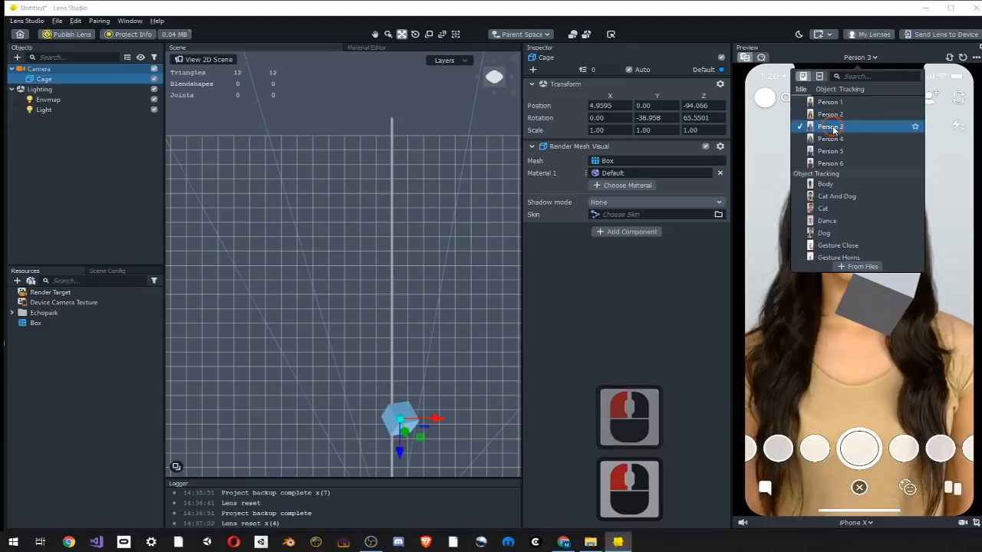
click(874, 58)
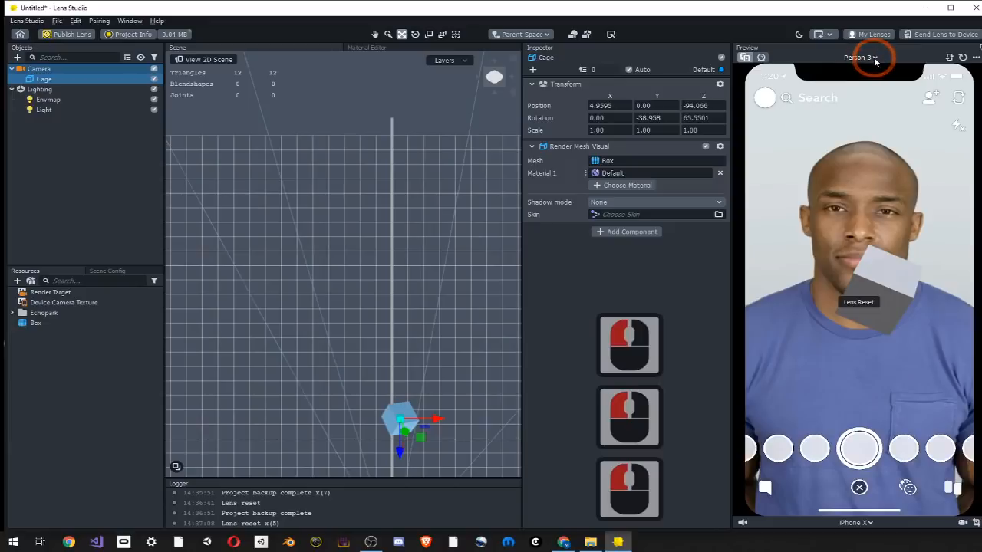
click(875, 58)
click(832, 138)
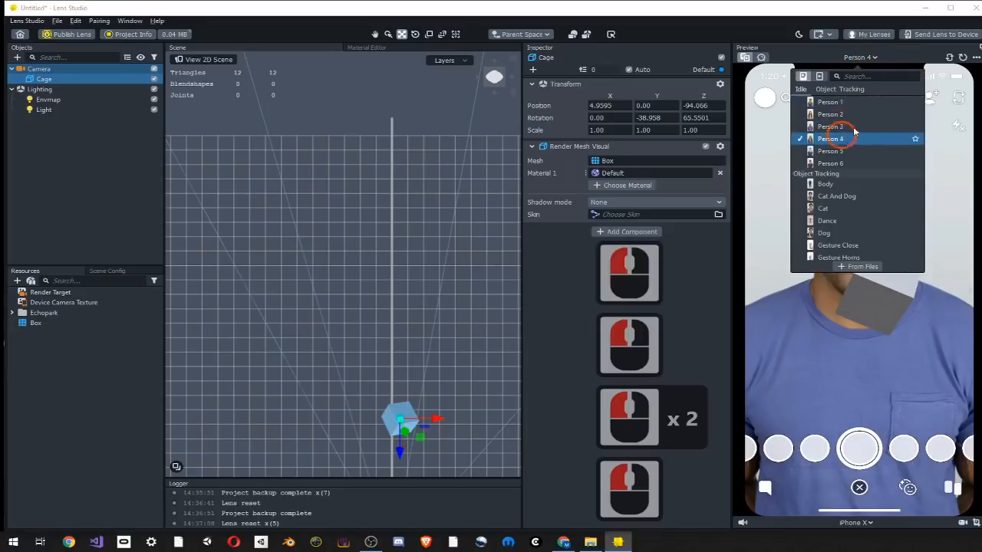
click(872, 59)
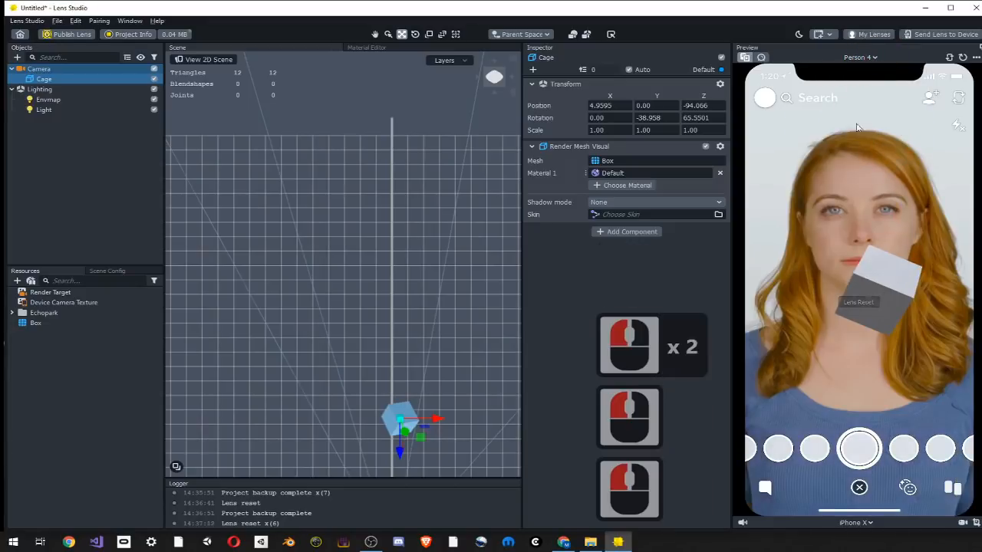
Show the Person 5 sample in the preview, followed by the Person 6 sample
click(878, 60)
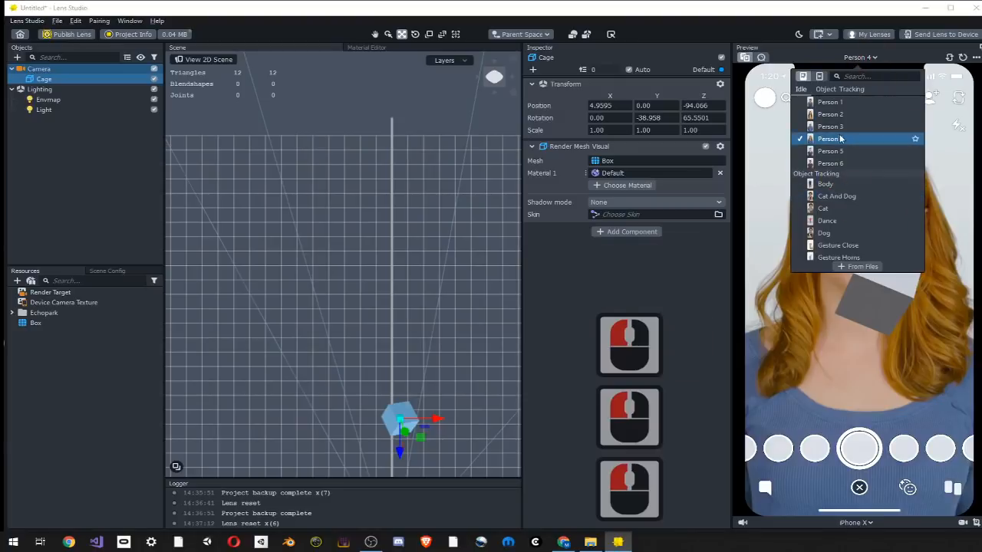
click(832, 151)
click(872, 59)
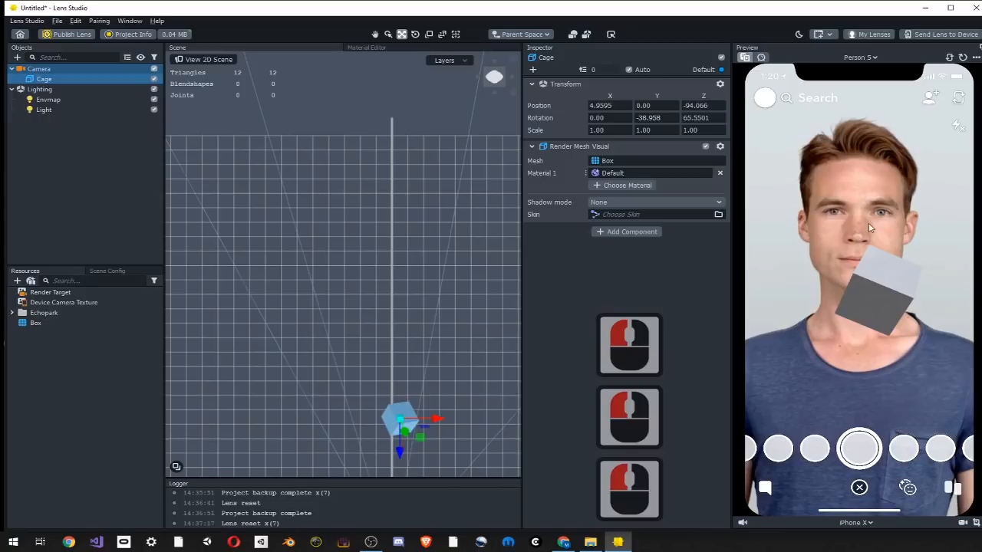
click(872, 58)
click(867, 164)
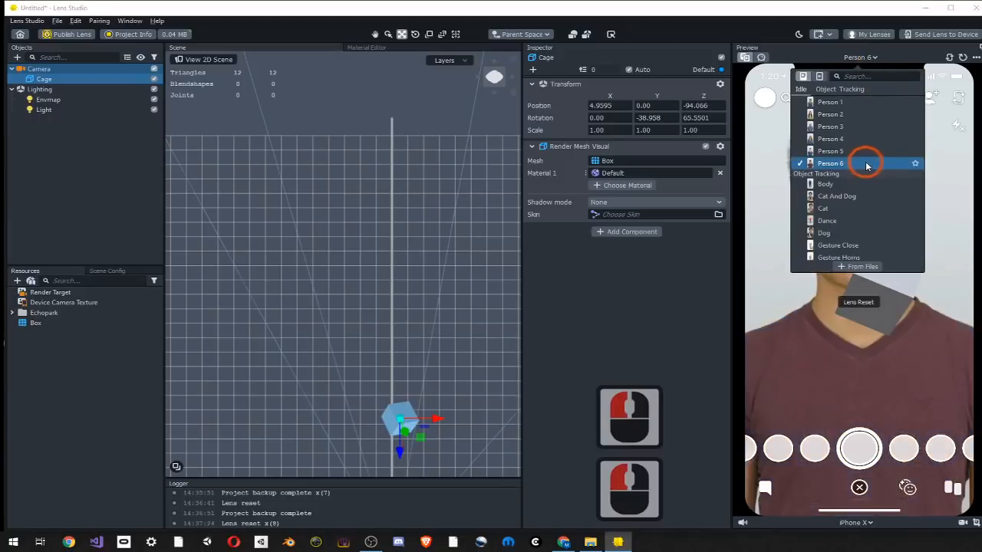
click(875, 58)
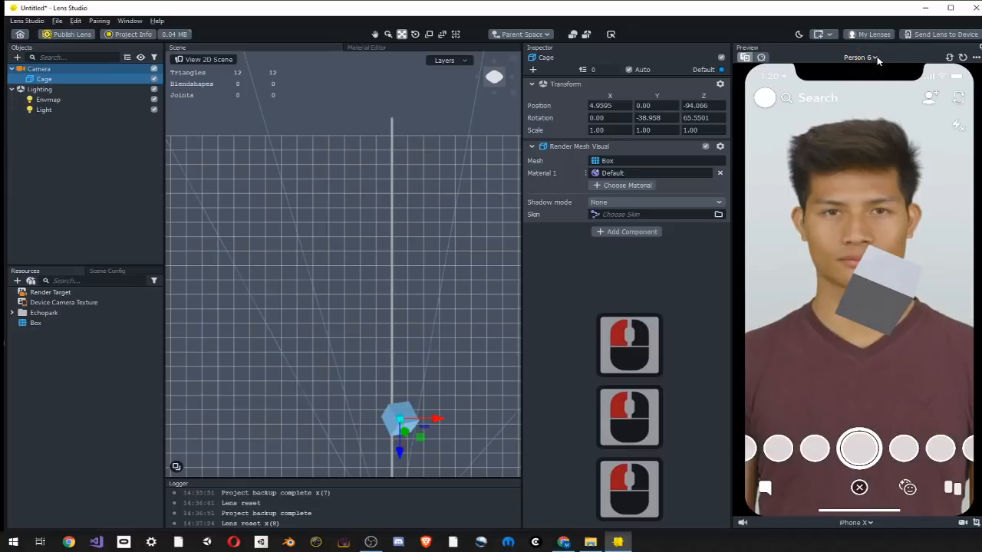
Change the preview to the Body sample from the Object Tracking image sources
click(875, 58)
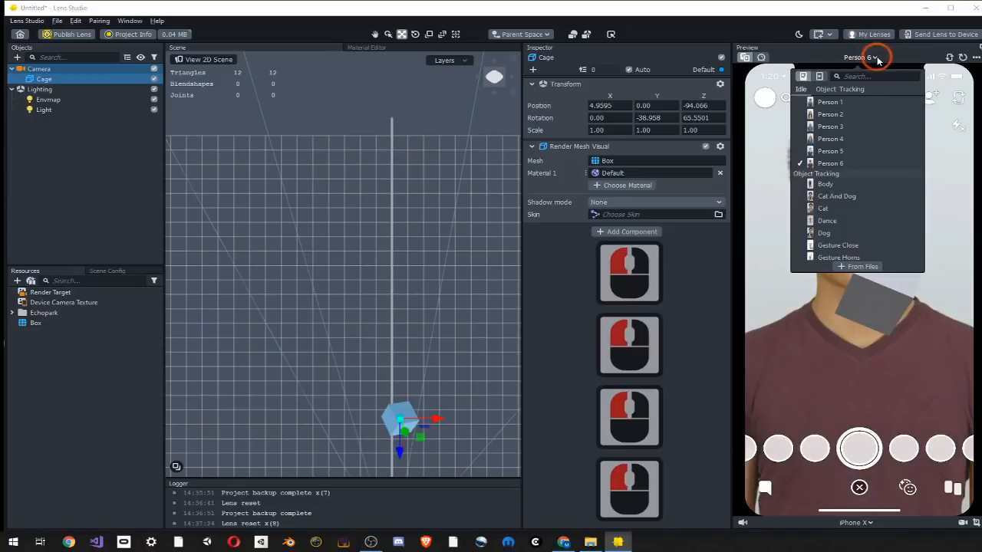
click(860, 187)
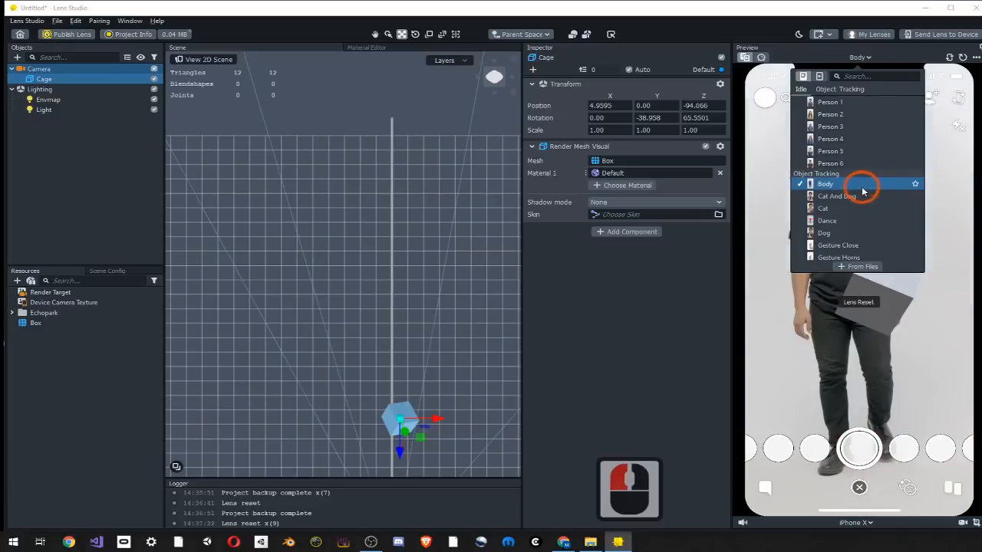
click(867, 59)
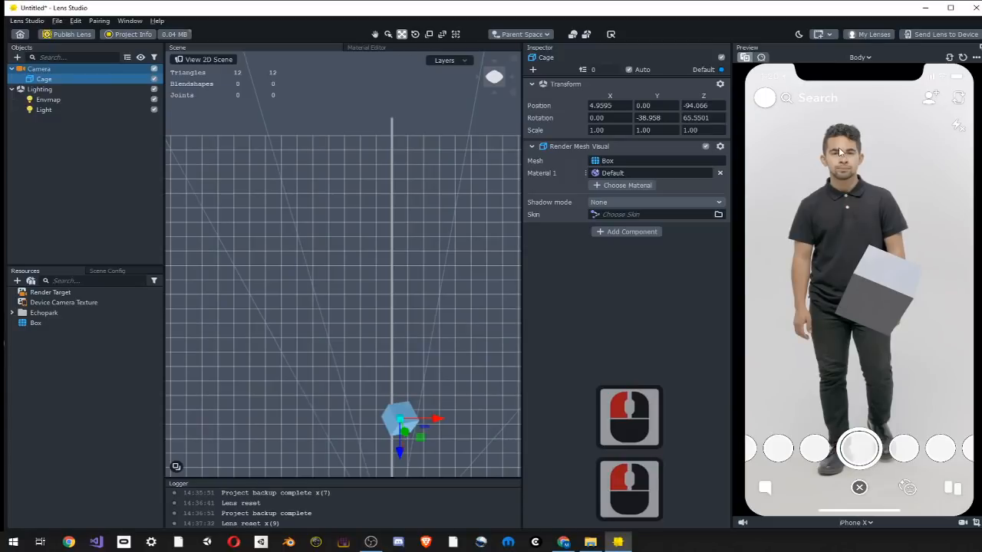
Switch the preview from image to video sources, starting with Idle Person 1 and changing to Idle Person 4
click(864, 61)
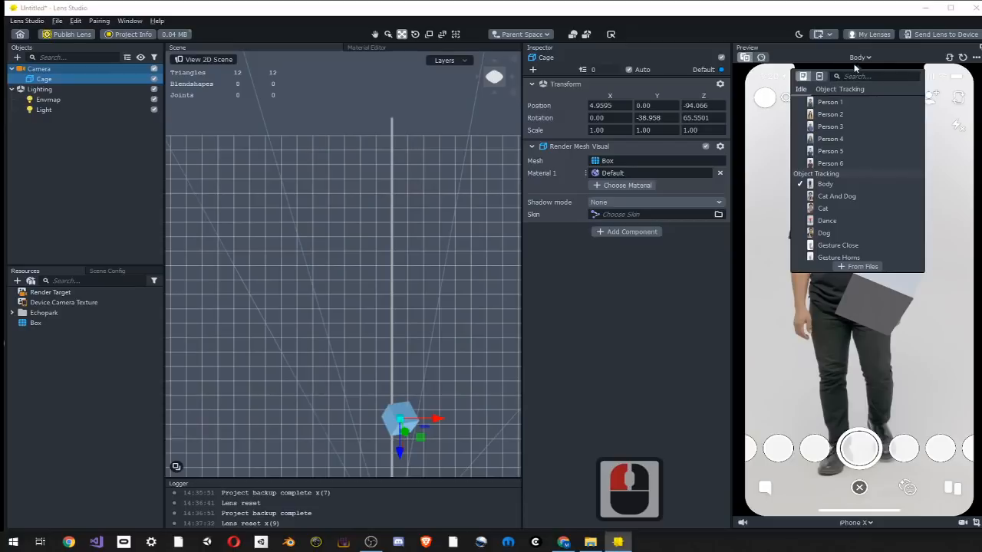
click(803, 78)
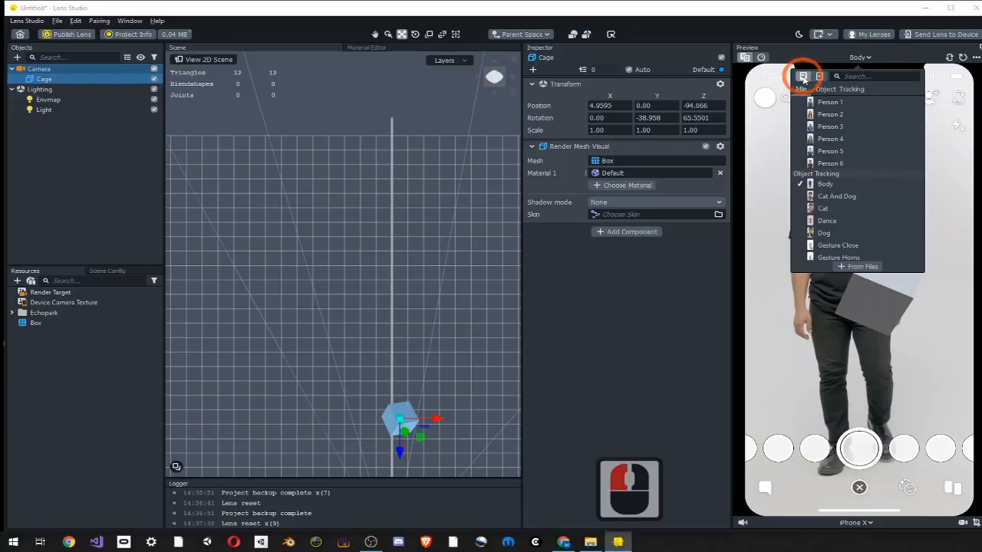
click(819, 77)
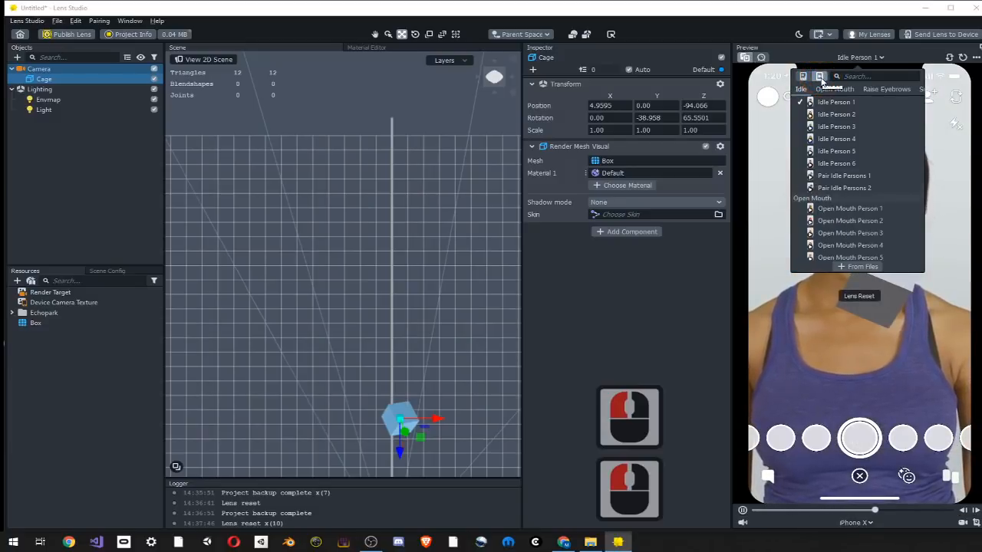
click(840, 61)
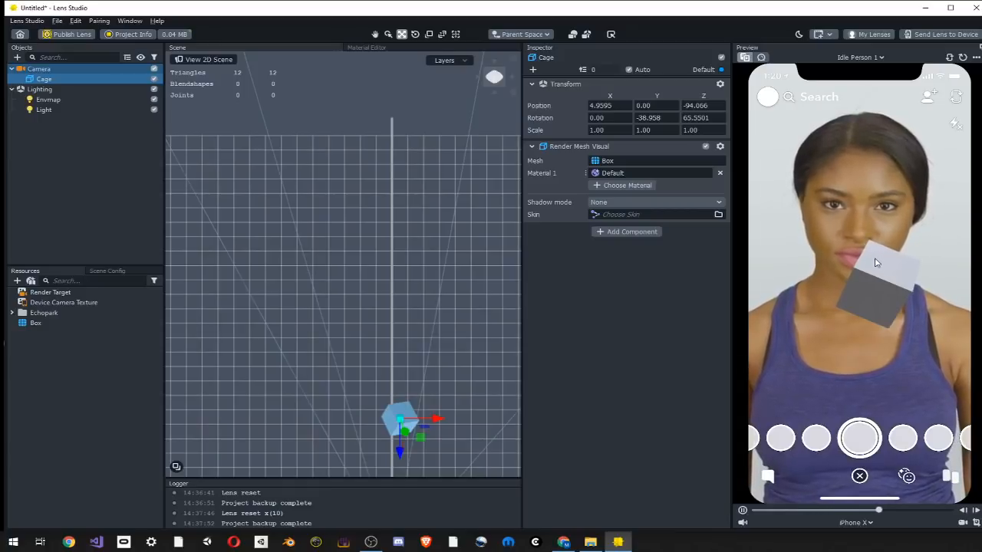
click(875, 58)
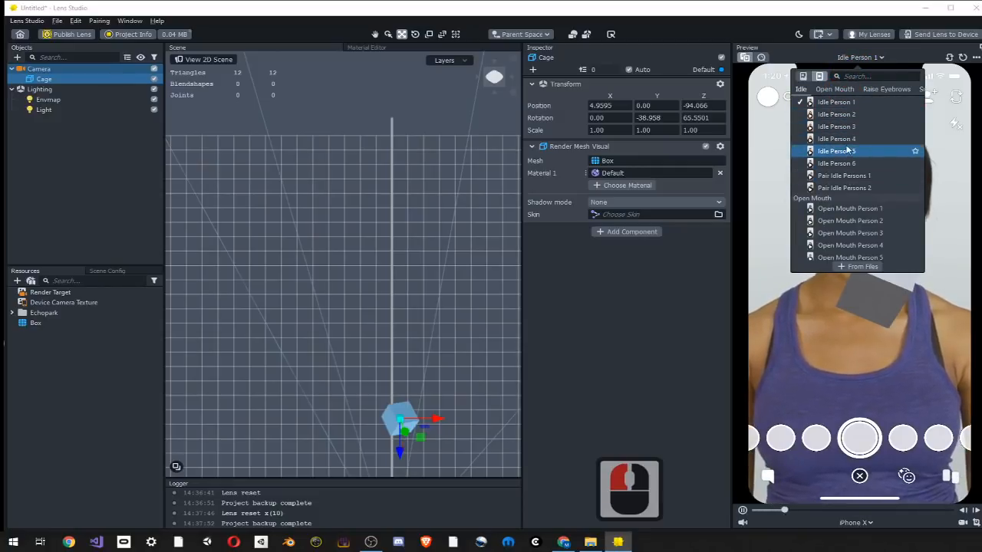
click(836, 139)
click(874, 58)
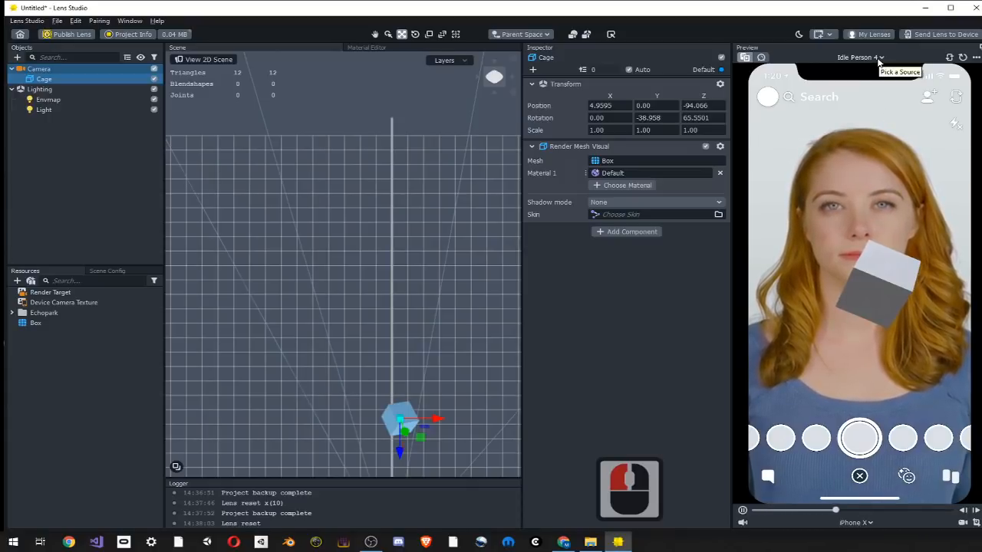
Set the preview to the Open Mouth Person 1 video and move the Cage to about -89.11 on the X axis
click(879, 60)
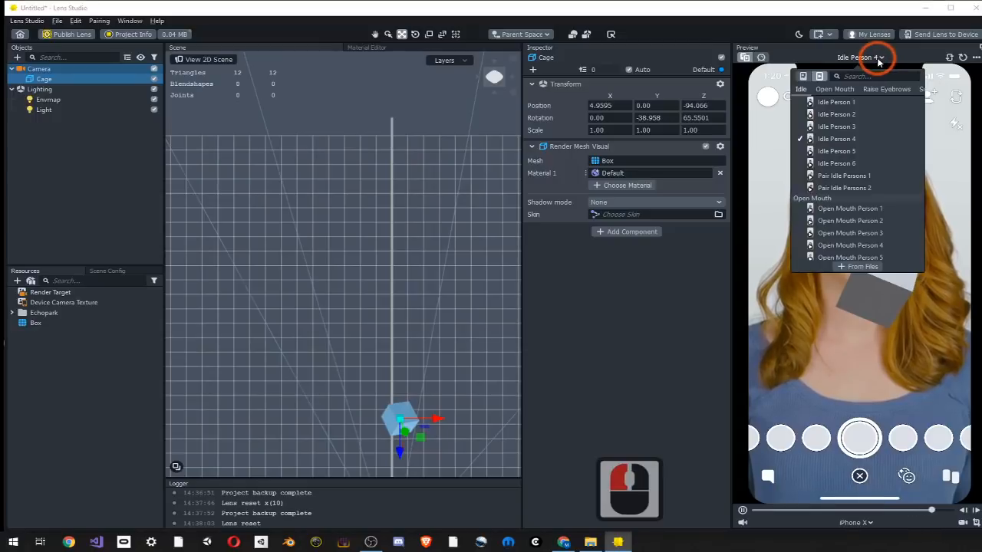
click(836, 207)
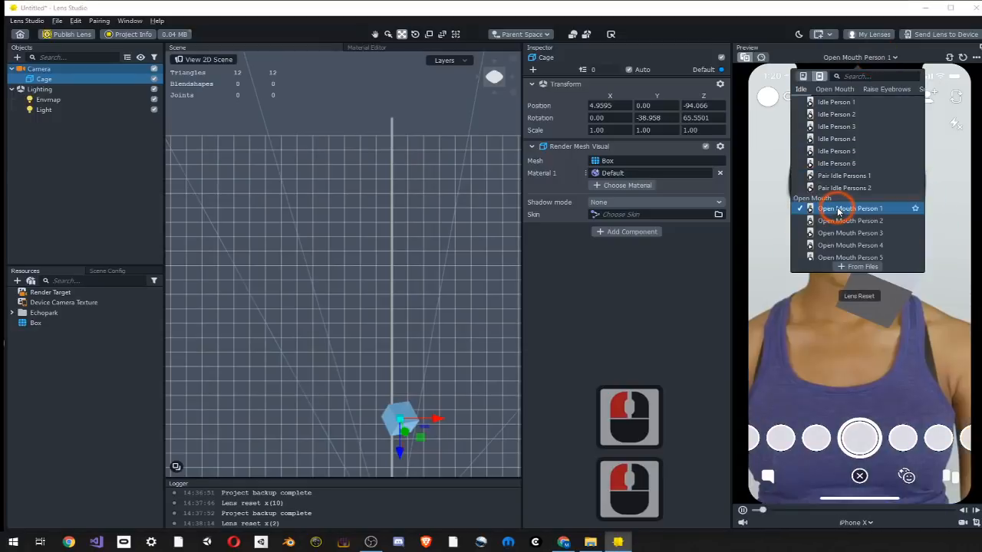
click(902, 56)
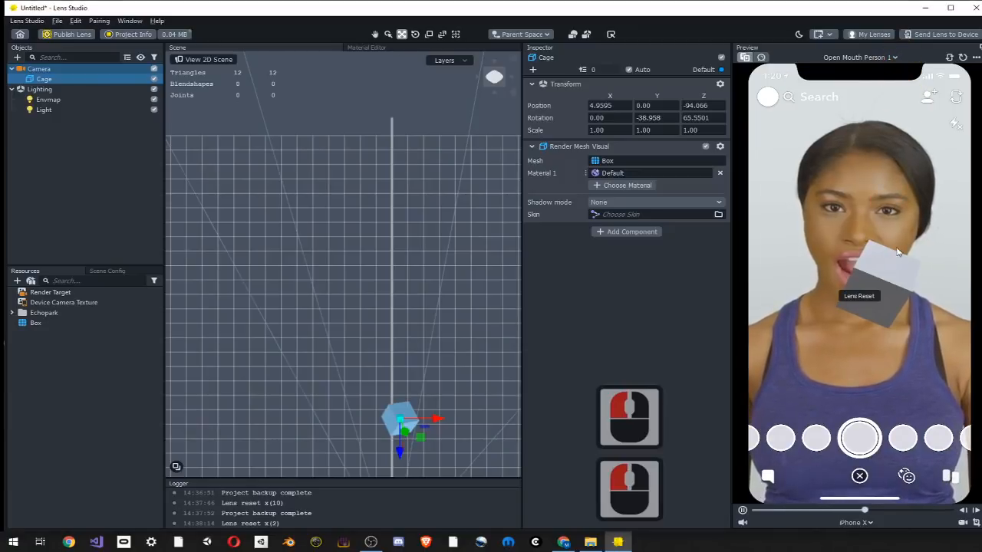
drag(431, 418, 289, 418)
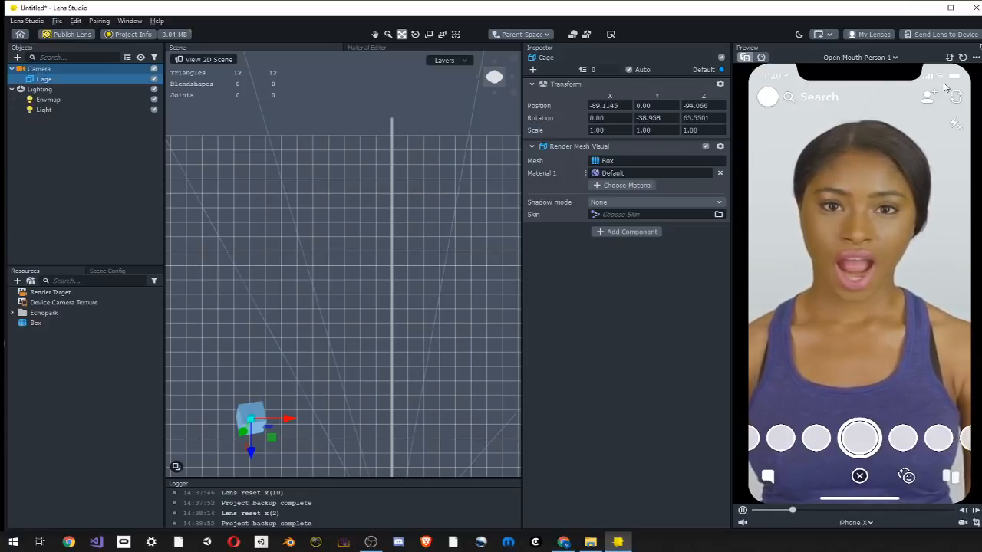
Play the Open Mouth Person 2 video in the preview, followed by Open Mouth Person 3
click(896, 58)
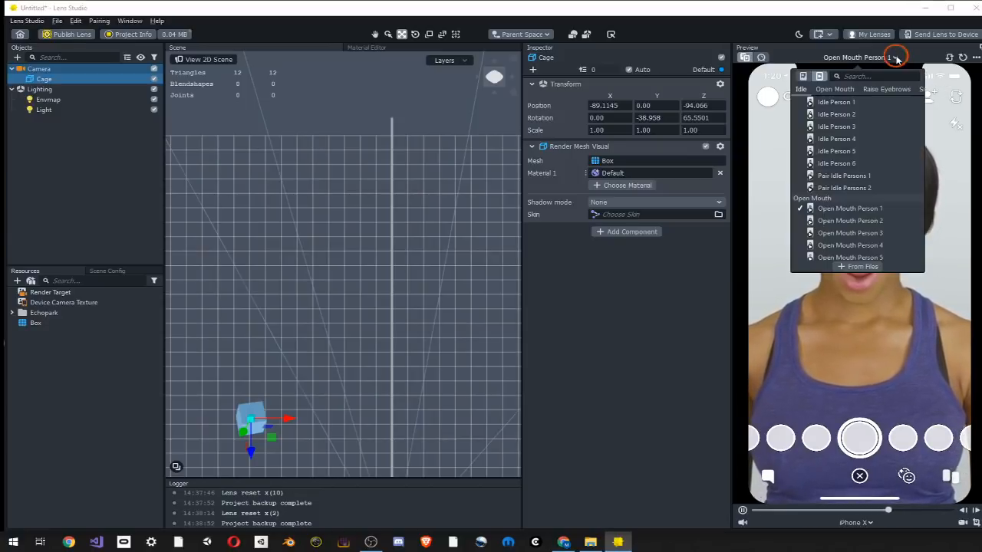
click(851, 222)
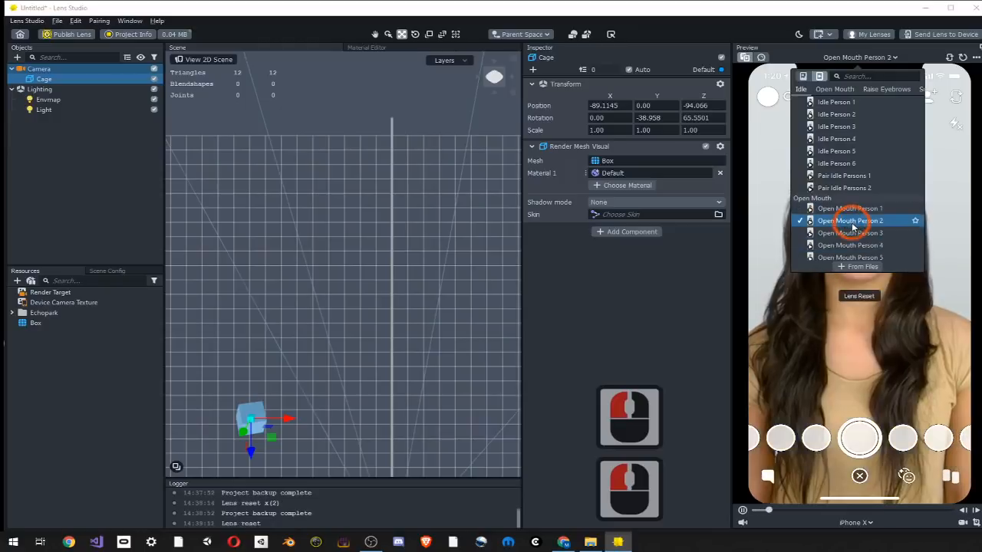
click(875, 51)
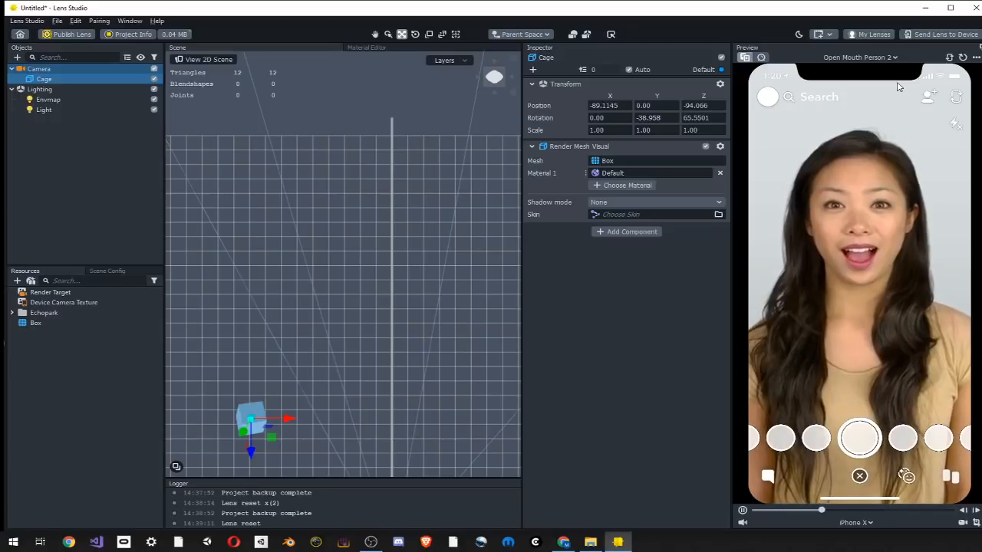
click(892, 57)
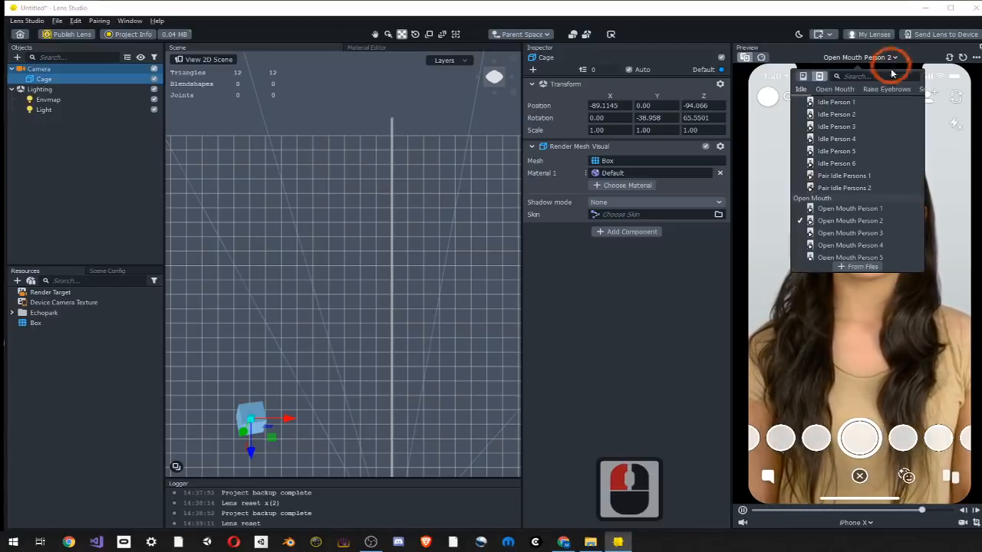
click(864, 234)
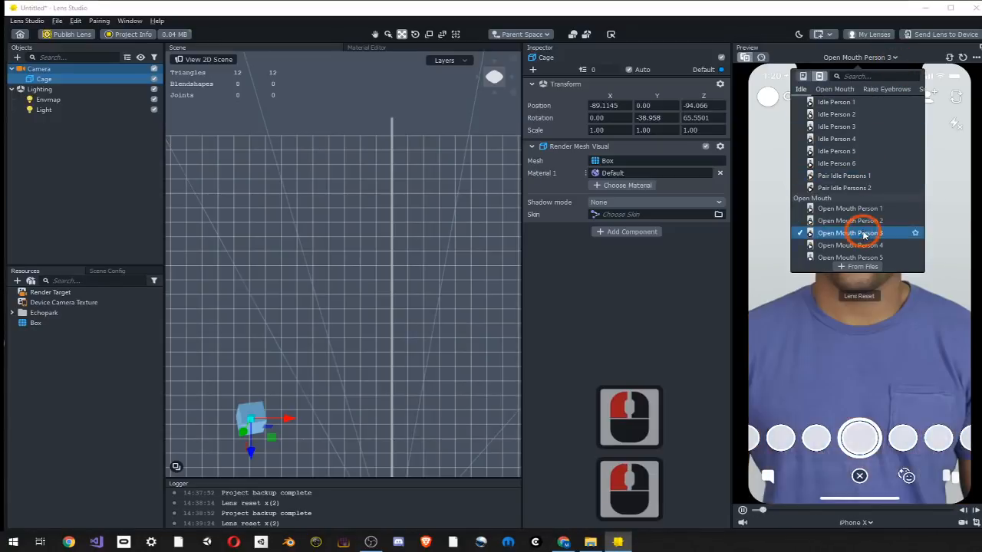
click(912, 58)
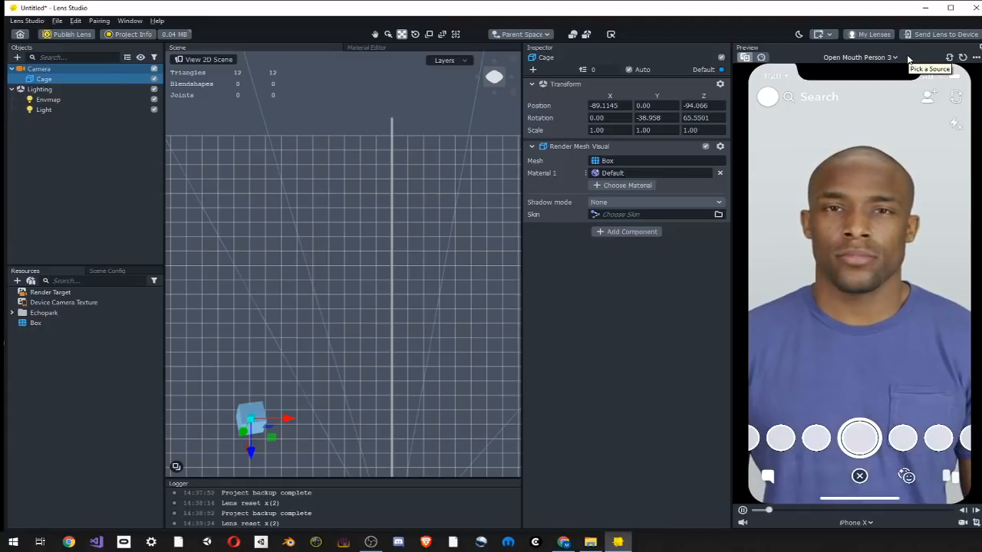
Change the preview video to Smile Person 1
click(877, 59)
scroll(852, 185, down, 2)
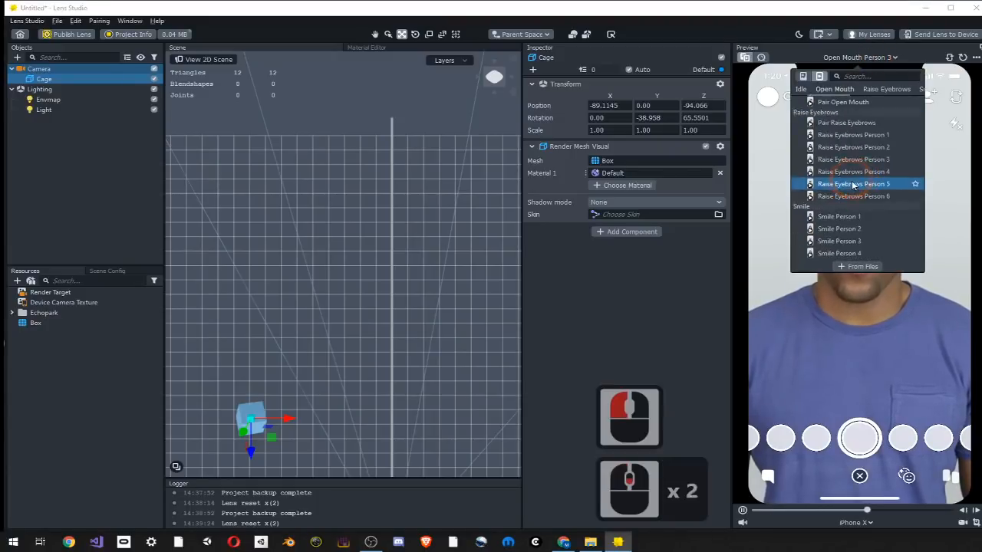
click(849, 160)
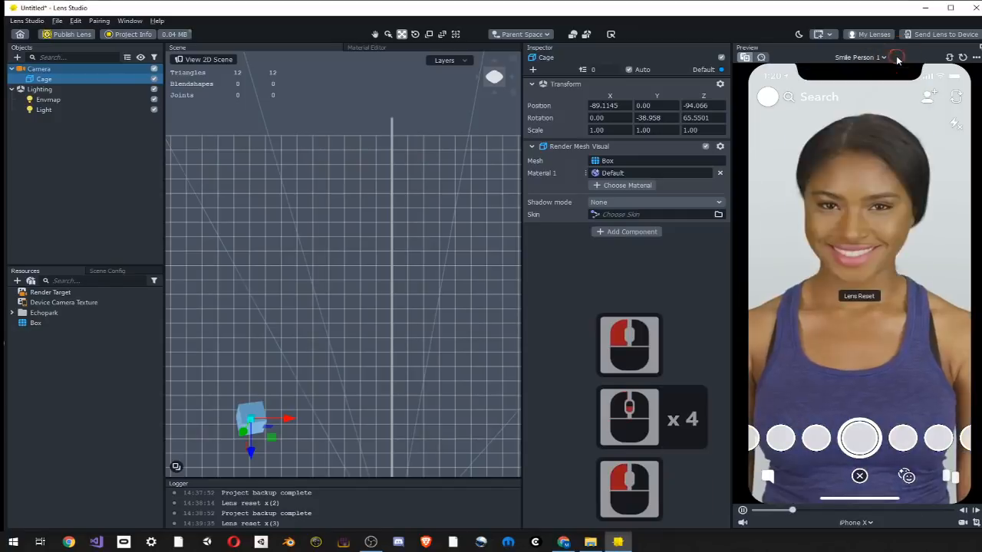
double_click(887, 72)
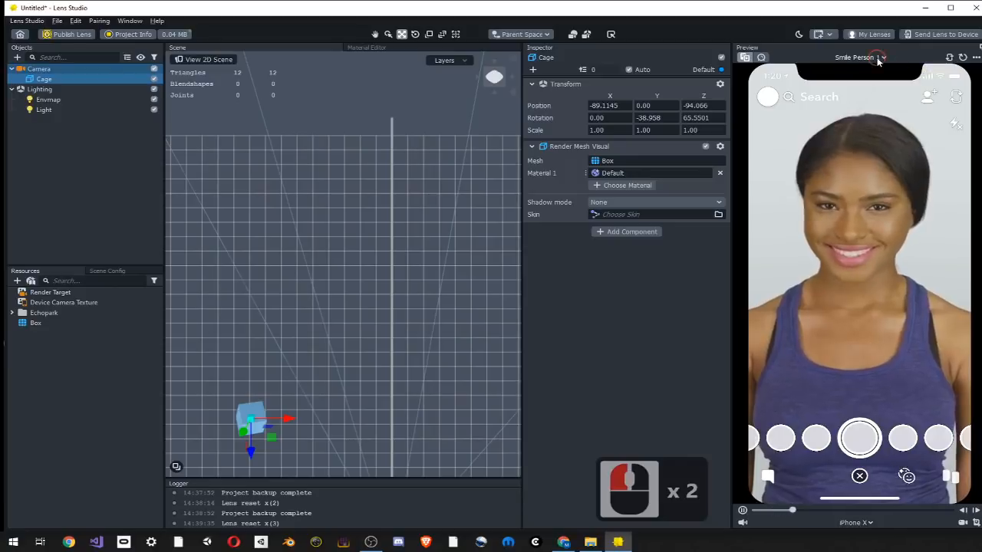
Change the preview to the Body video from the Object Tracking samples
click(884, 58)
click(826, 241)
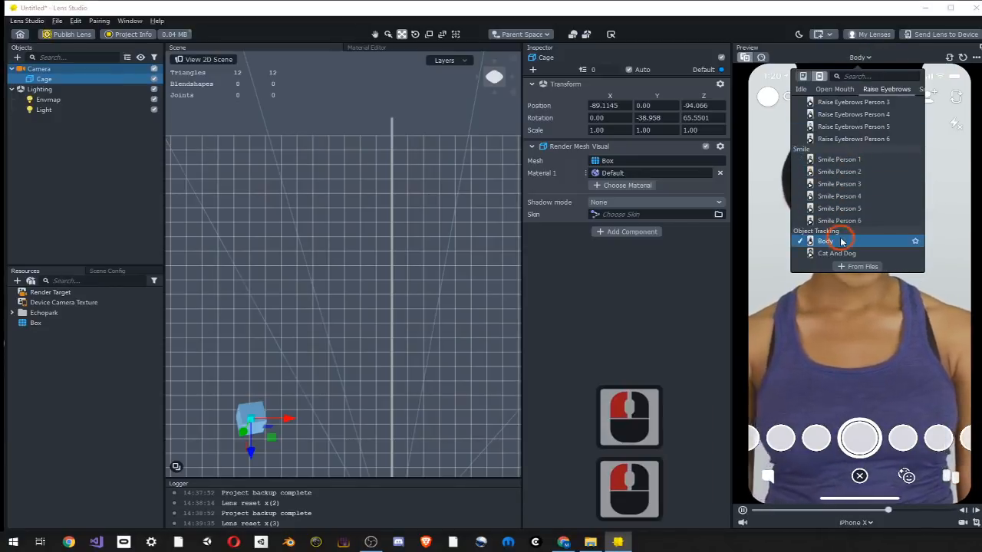
double_click(898, 53)
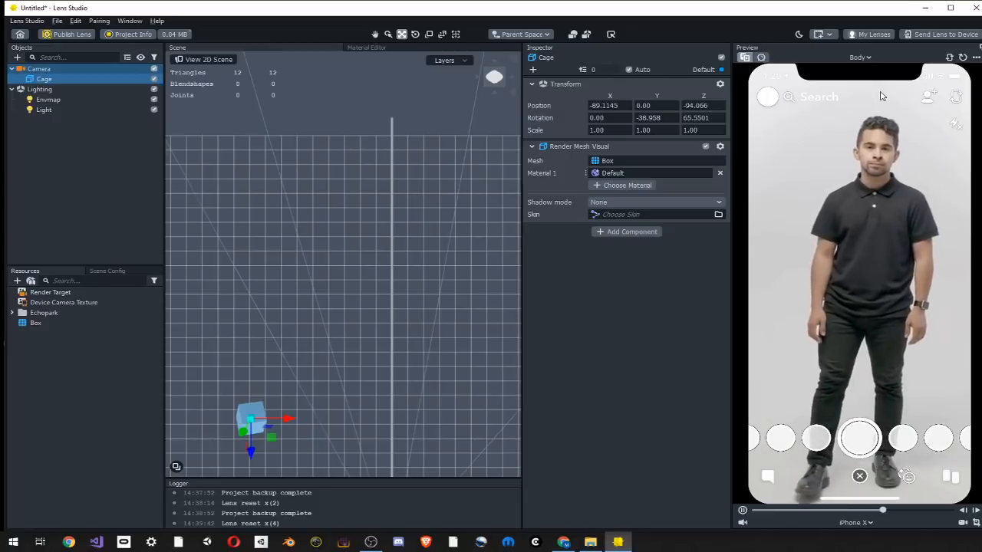
Set the preview source to the Cat And Dog video in the Object Tracking samples
click(862, 57)
scroll(857, 157, down, 5)
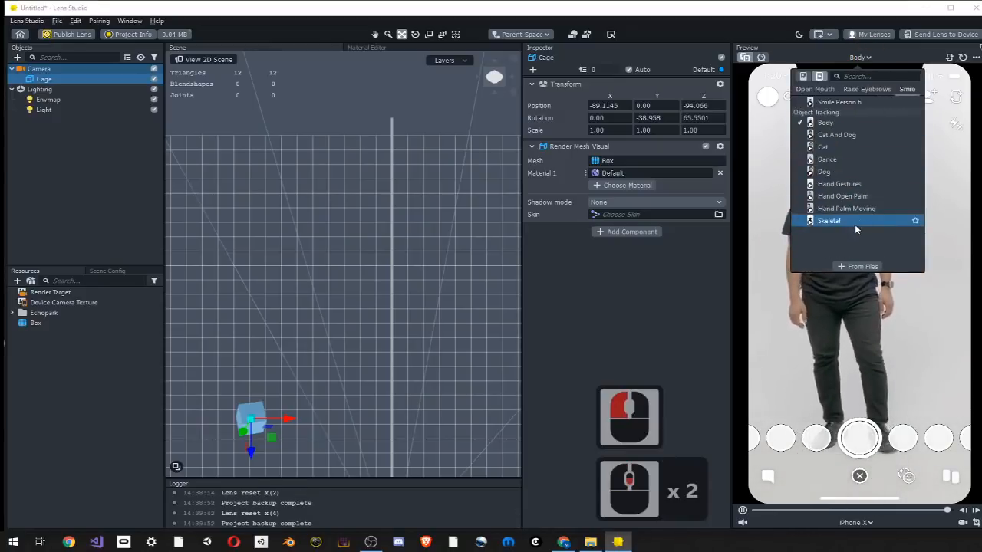
click(860, 136)
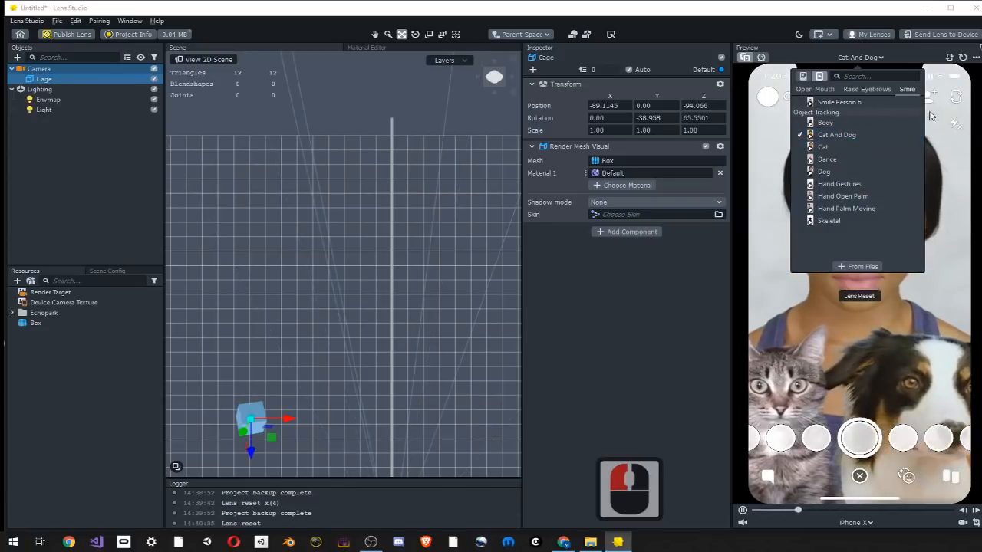
click(903, 84)
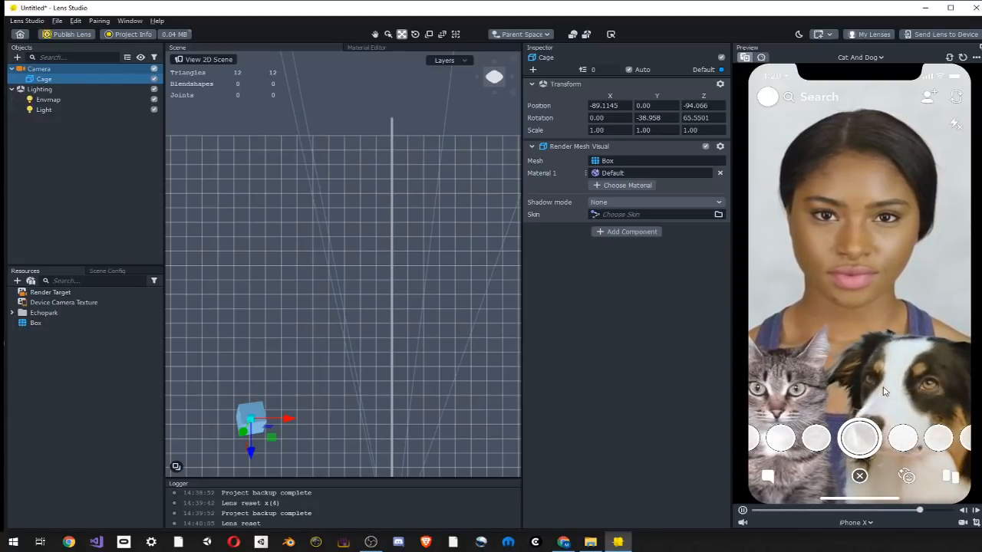
Play the Cat video from the Object Tracking samples in the preview, followed by the Dance video
click(859, 56)
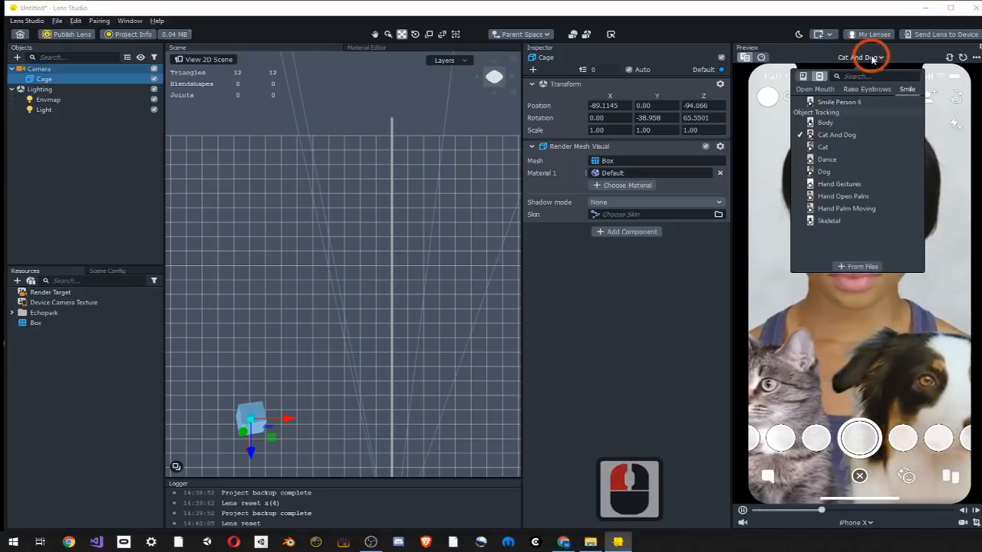
click(847, 149)
click(898, 64)
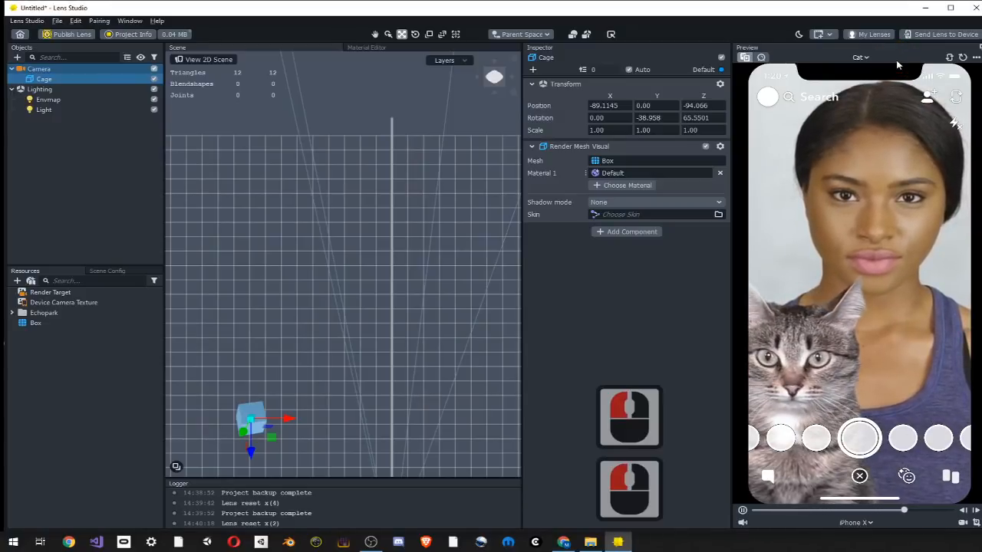
click(860, 57)
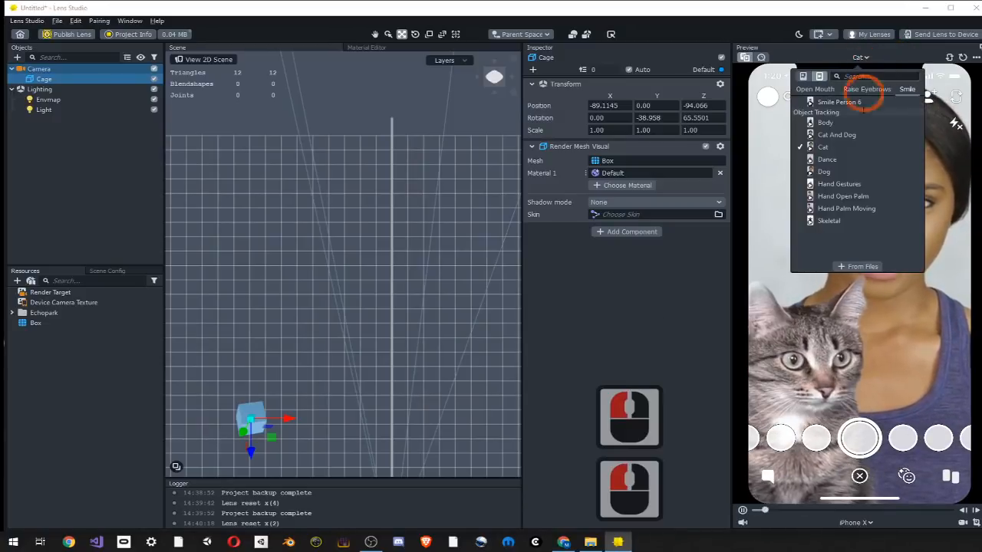
click(849, 160)
click(898, 61)
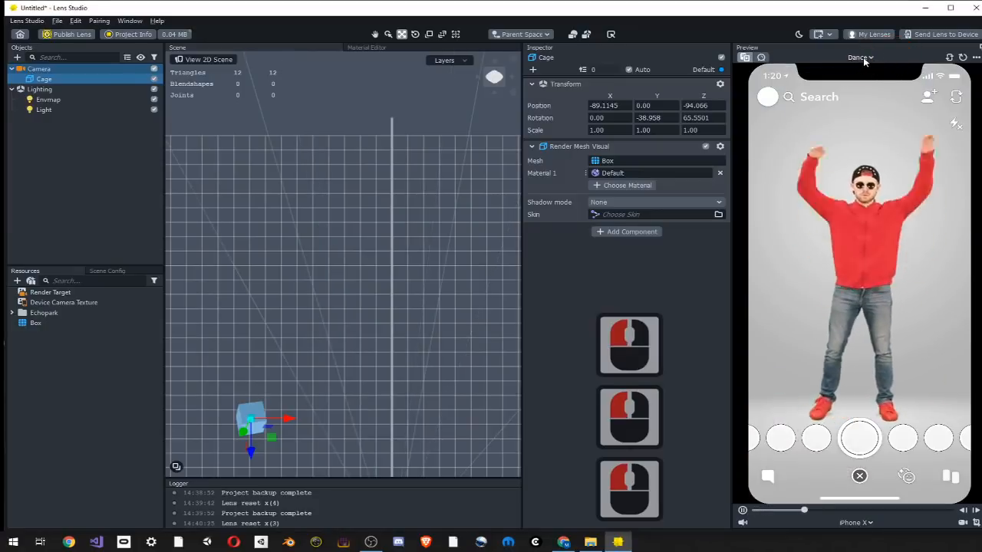
Change the preview video to Dog from the Object Tracking samples
click(863, 60)
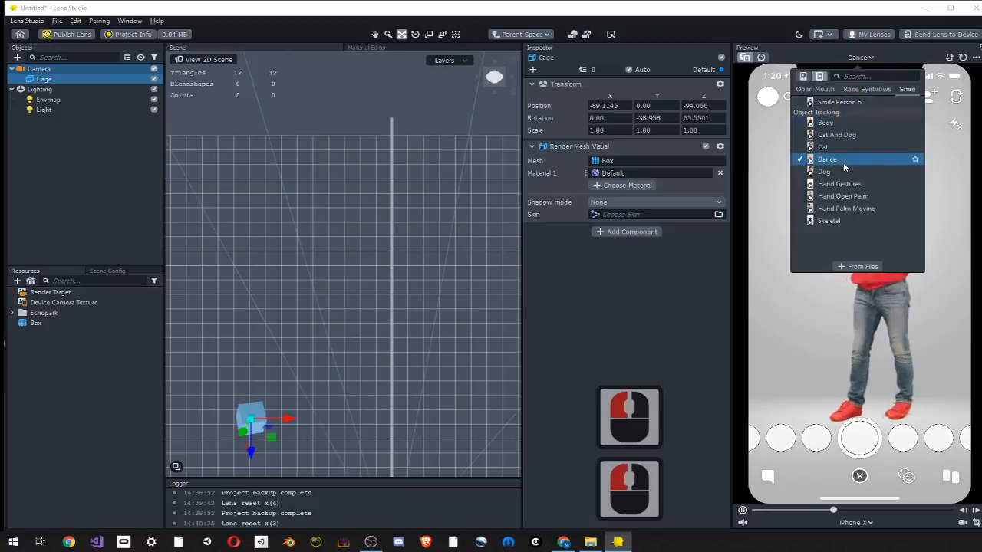
click(835, 171)
click(894, 62)
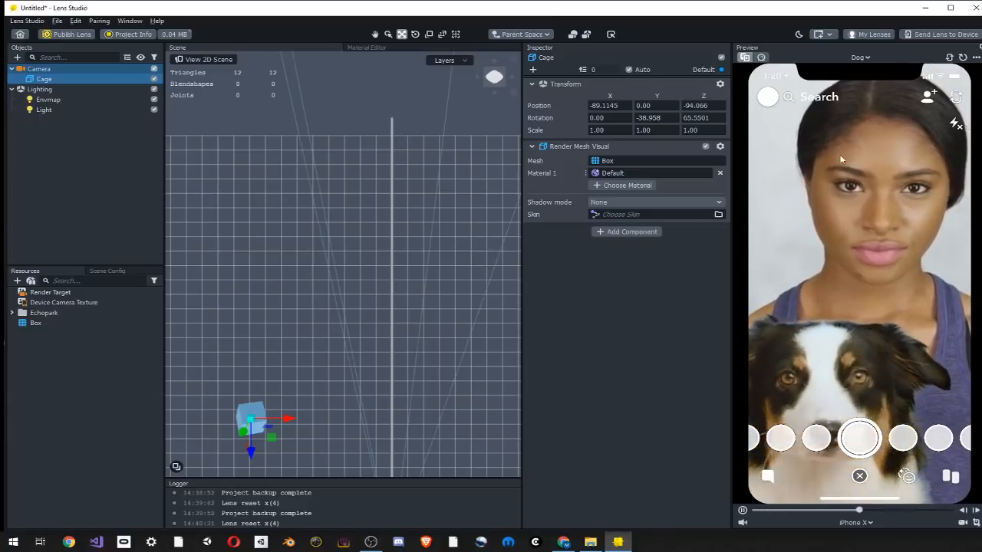
click(903, 58)
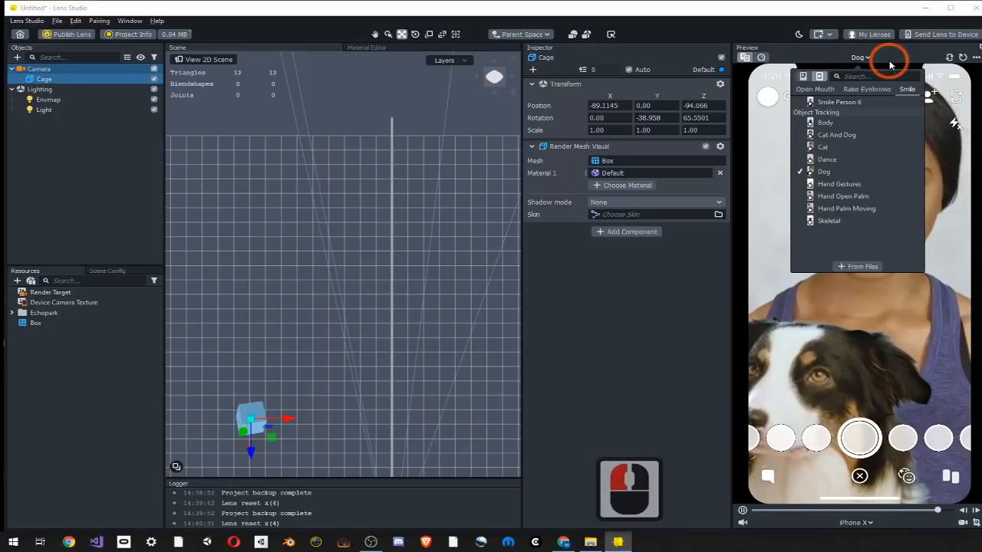
click(903, 58)
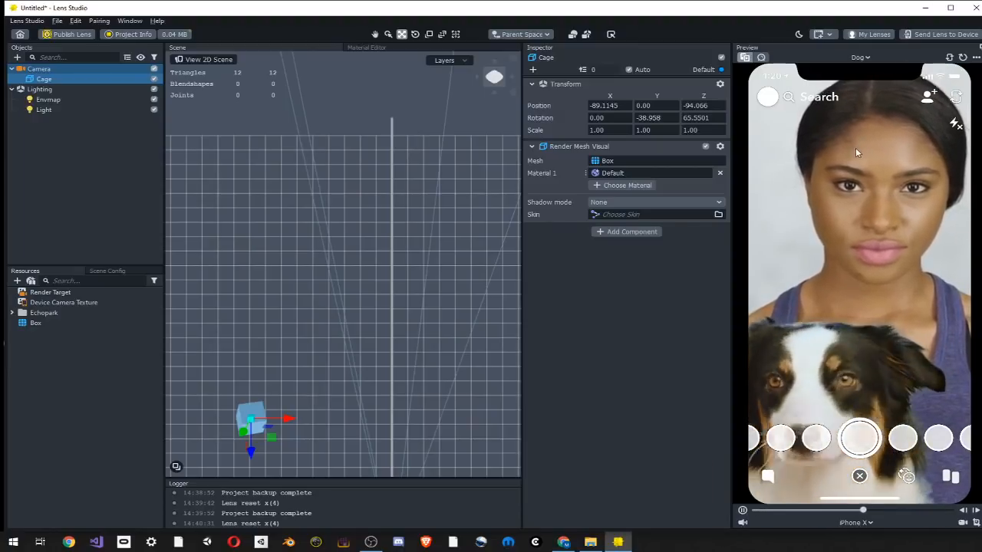
click(895, 58)
click(895, 59)
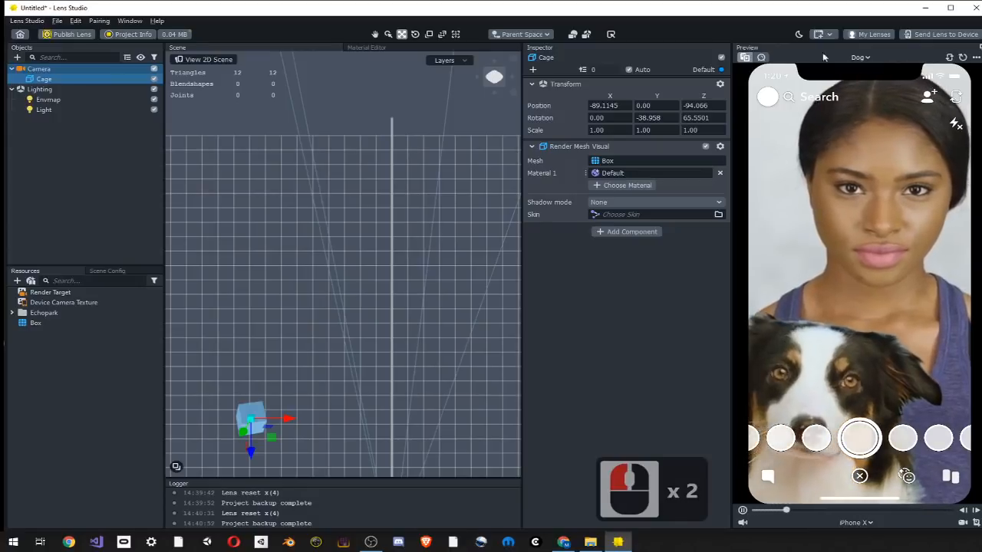
Try the Snap Camera feed and the sample images as preview sources, and return to the Dog video
click(761, 58)
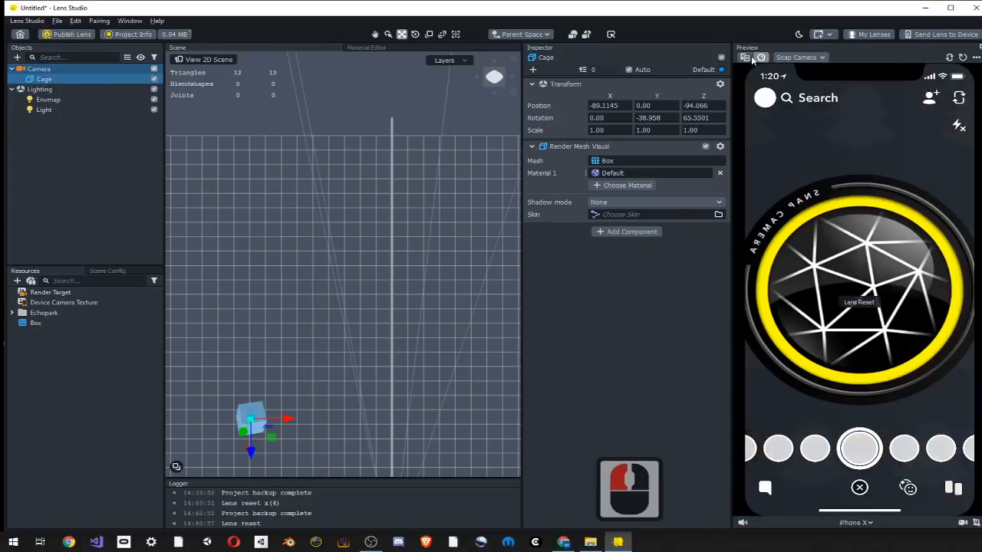
click(744, 58)
click(857, 57)
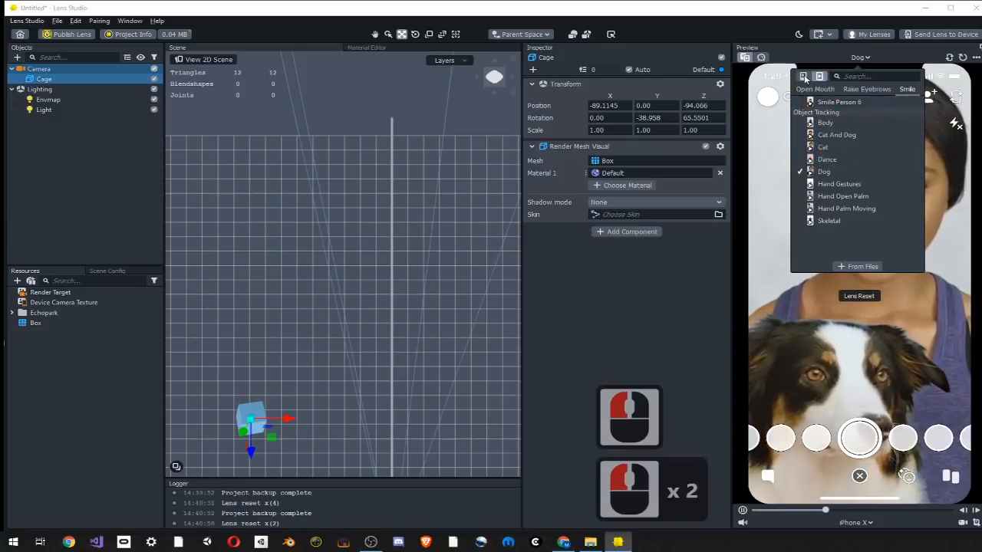
click(805, 77)
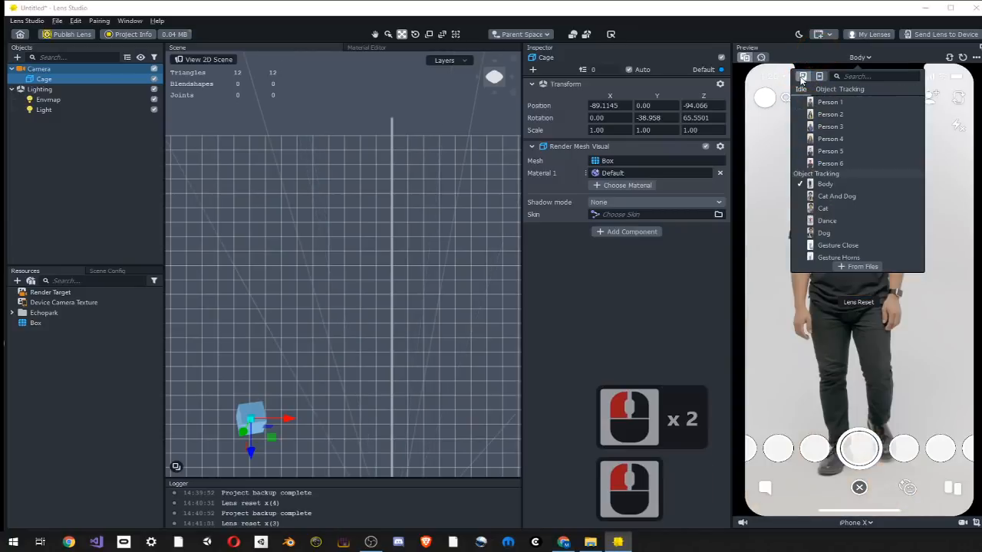
click(820, 77)
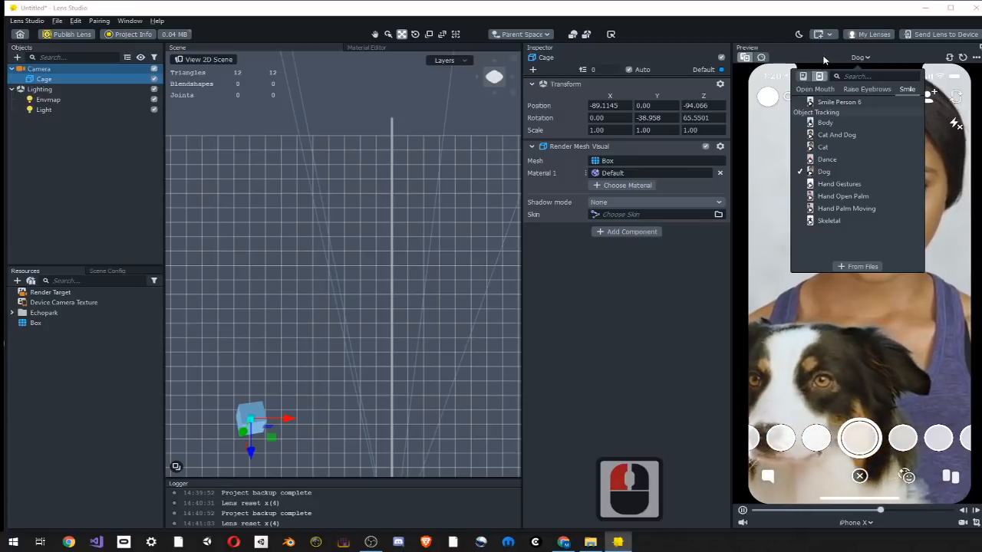
click(822, 58)
click(853, 98)
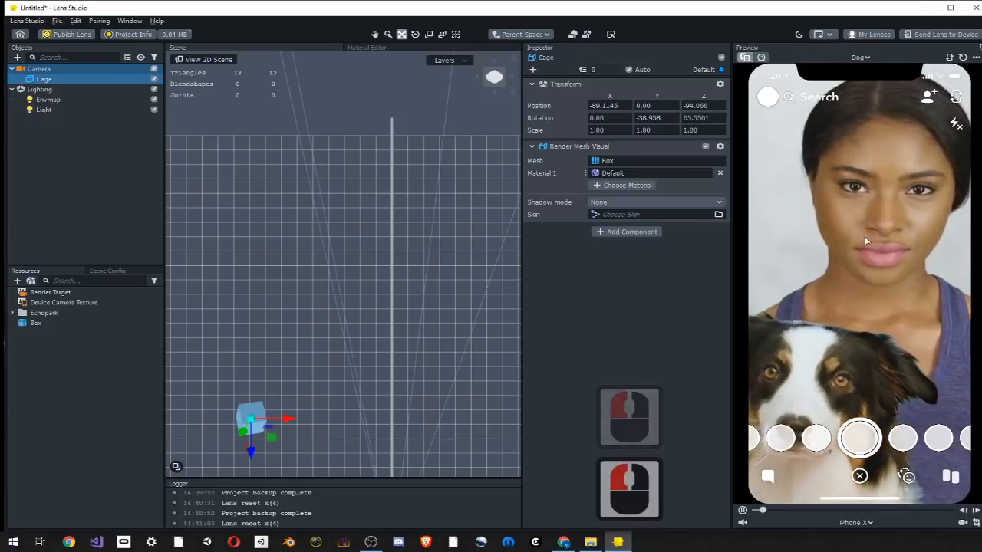
Set the preview video to Open Mouth Person 2
click(860, 57)
scroll(857, 142, up, 6)
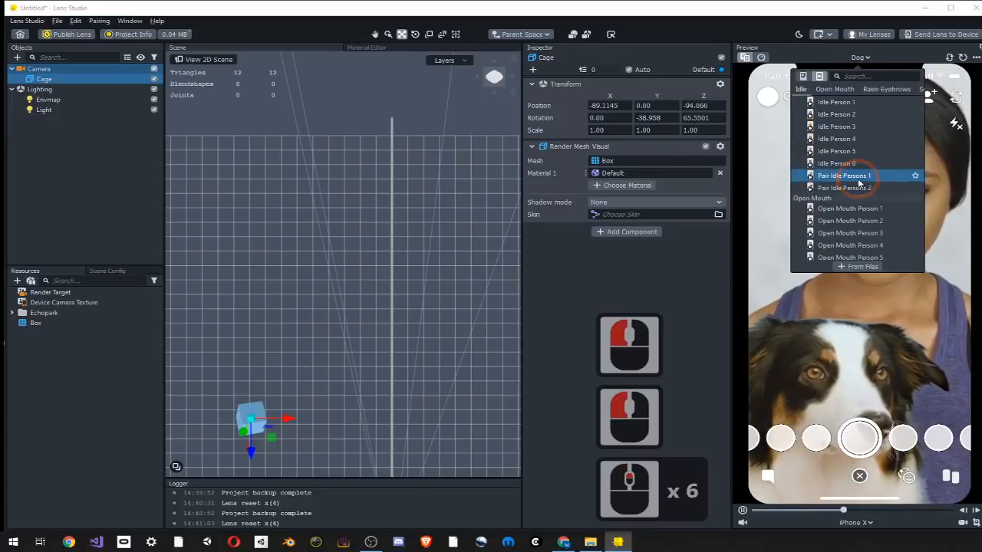
scroll(856, 149, up, 6)
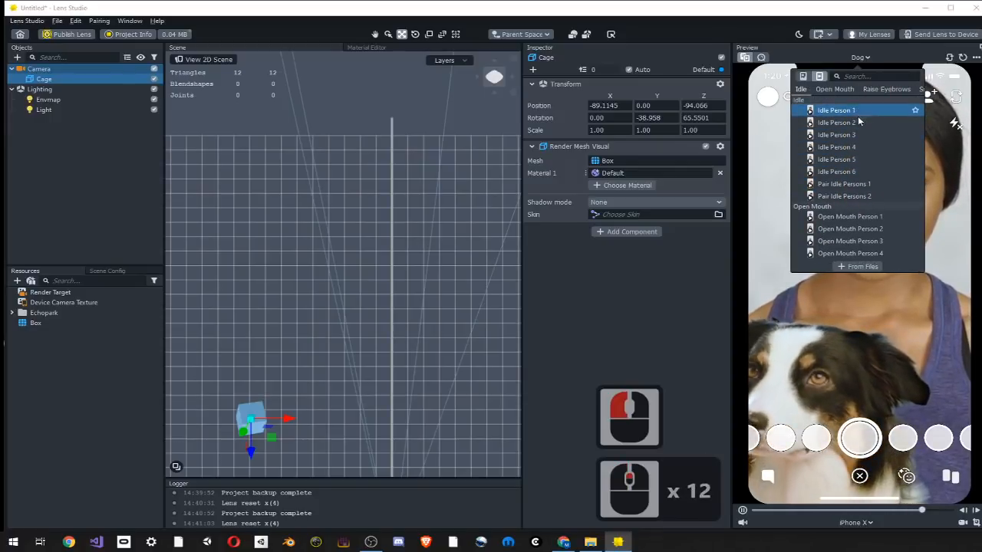
click(850, 228)
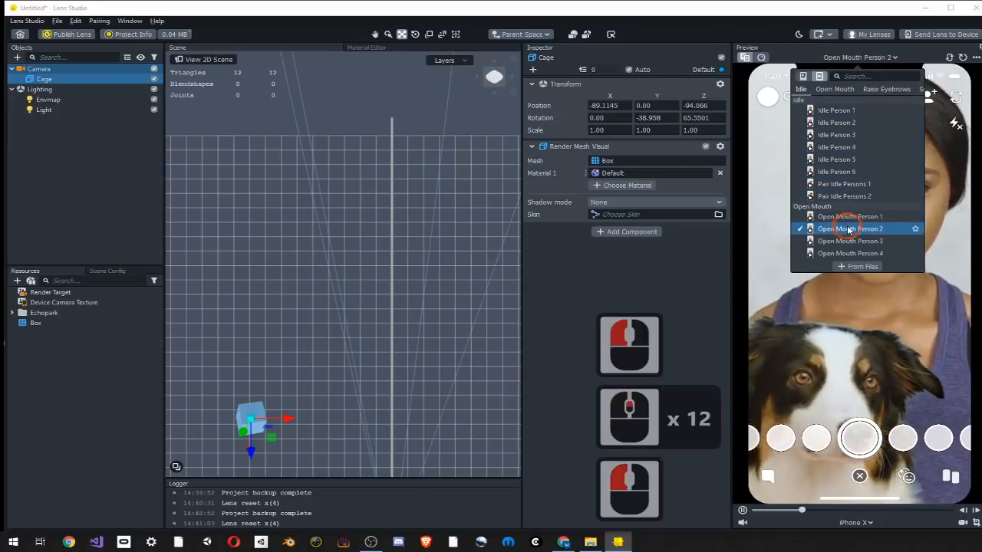
click(867, 127)
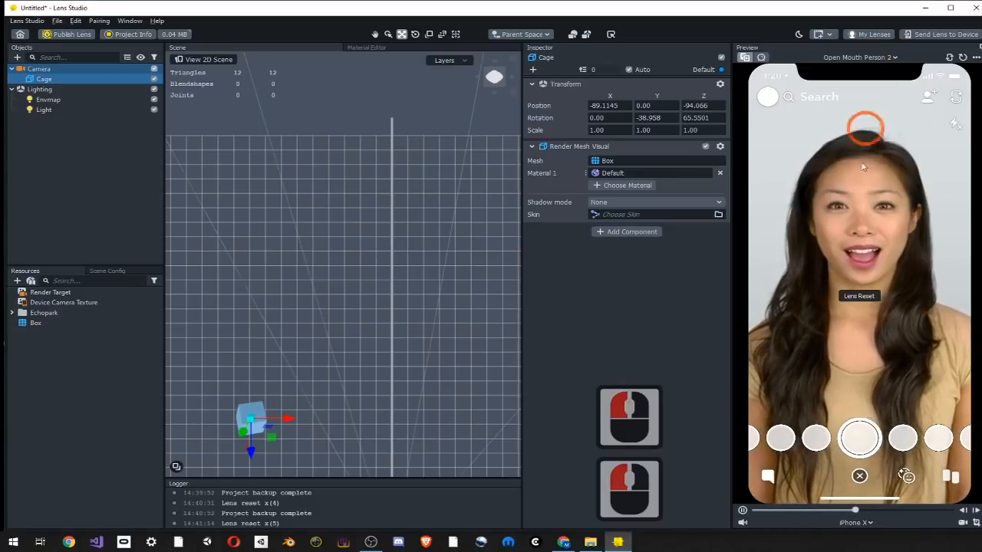
click(779, 291)
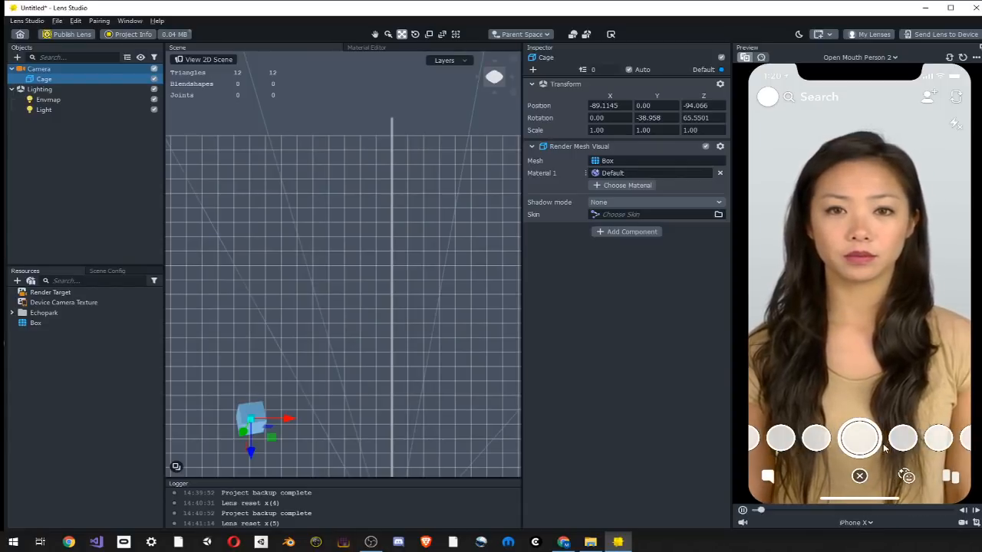
Examine the simulated device options for the preview, keeping iPhone X selected
click(865, 522)
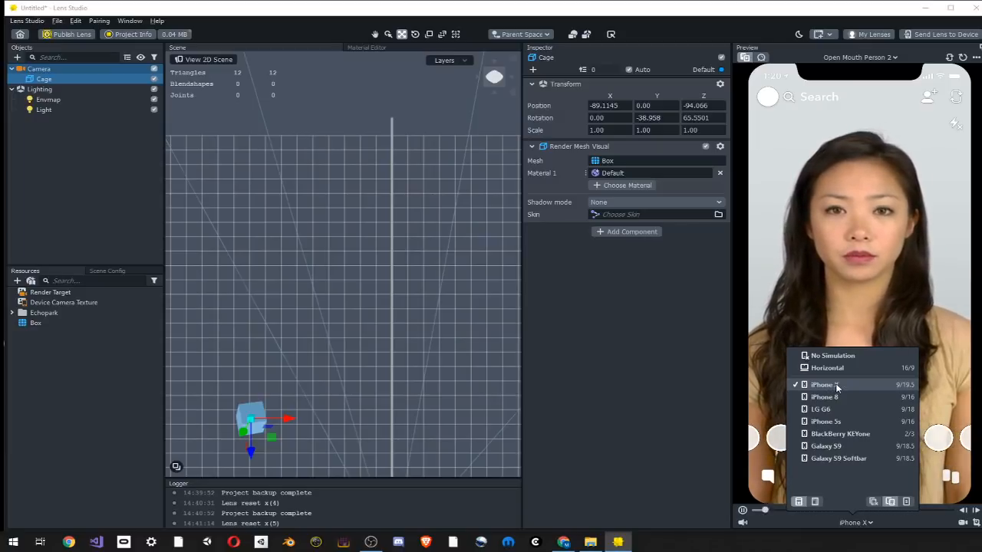
click(865, 522)
click(866, 522)
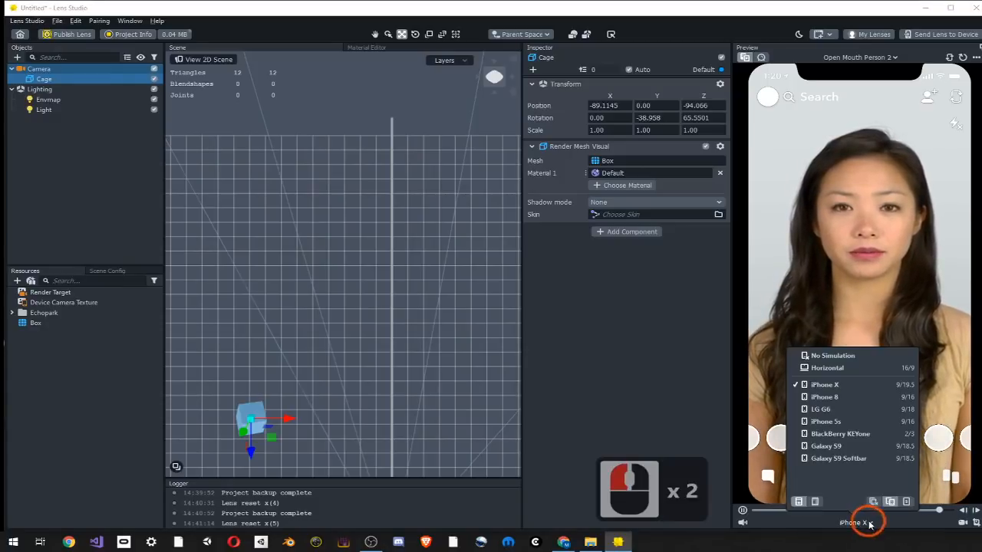
click(833, 386)
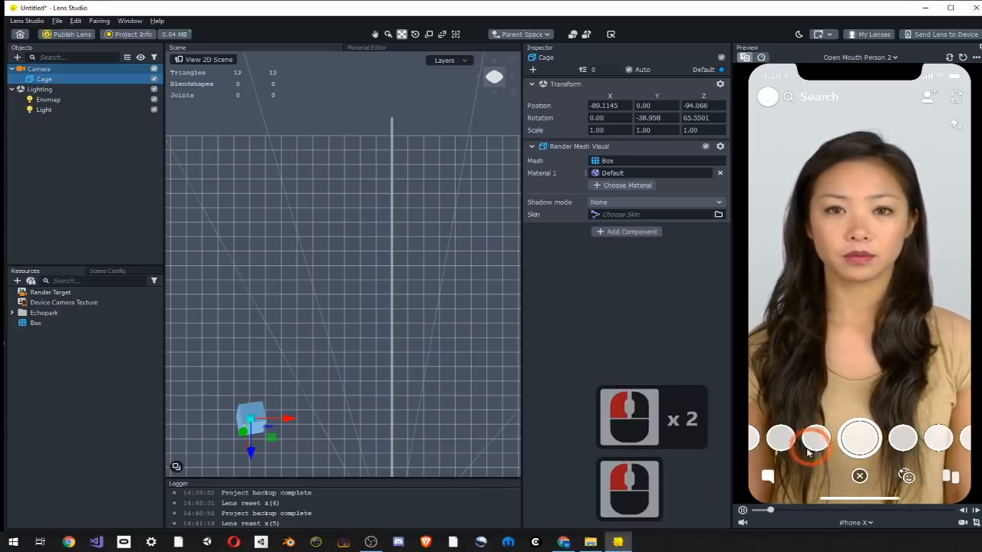
Pause the preview video and scrub it to a frame where the person's mouth is open
click(742, 512)
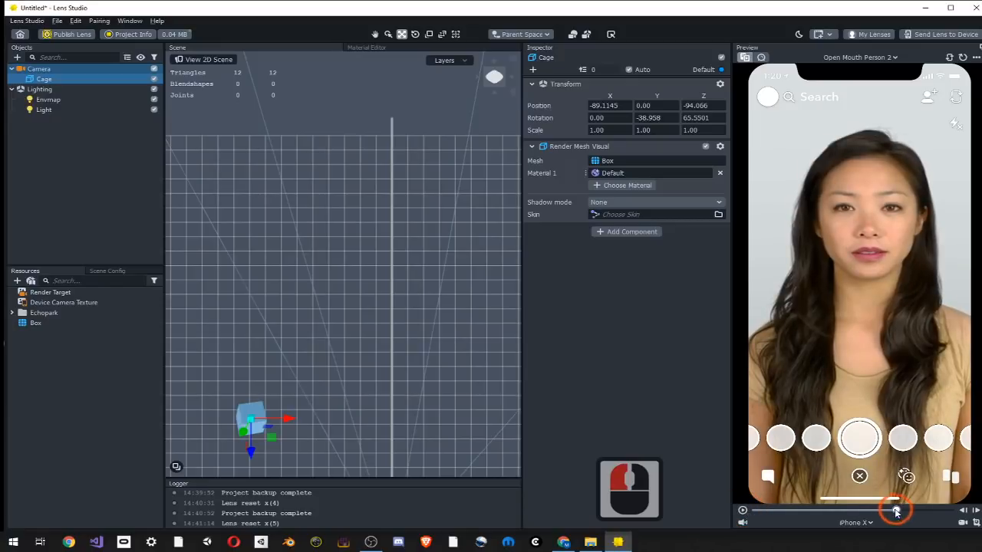
mouse_move(878, 510)
mouse_down()
mouse_move(865, 511)
mouse_move(876, 510)
mouse_up()
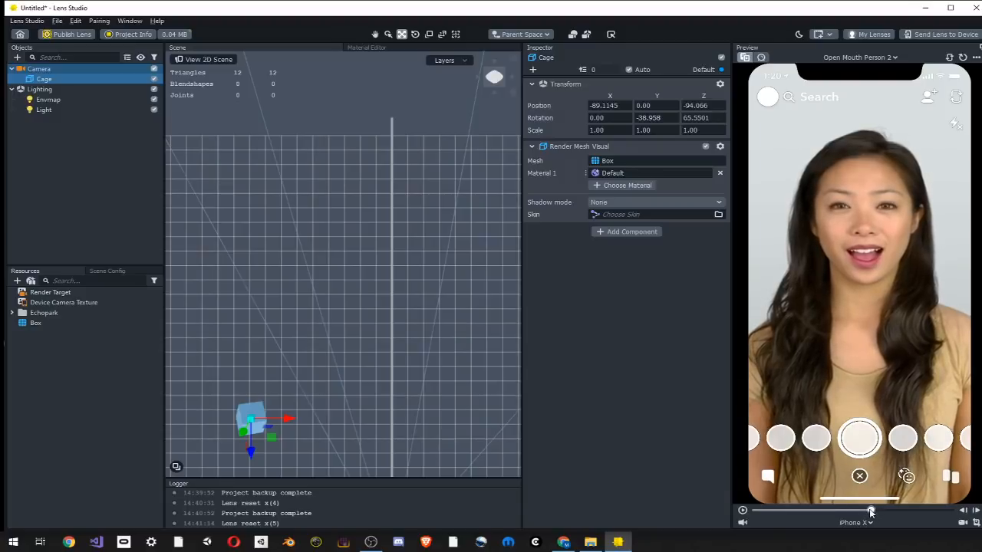
click(815, 510)
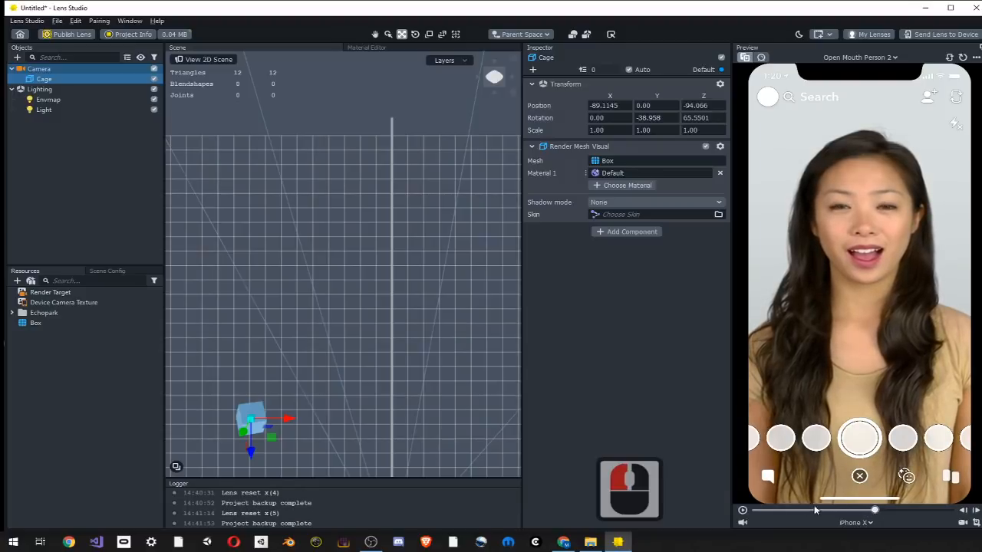
drag(868, 510, 873, 511)
click(874, 511)
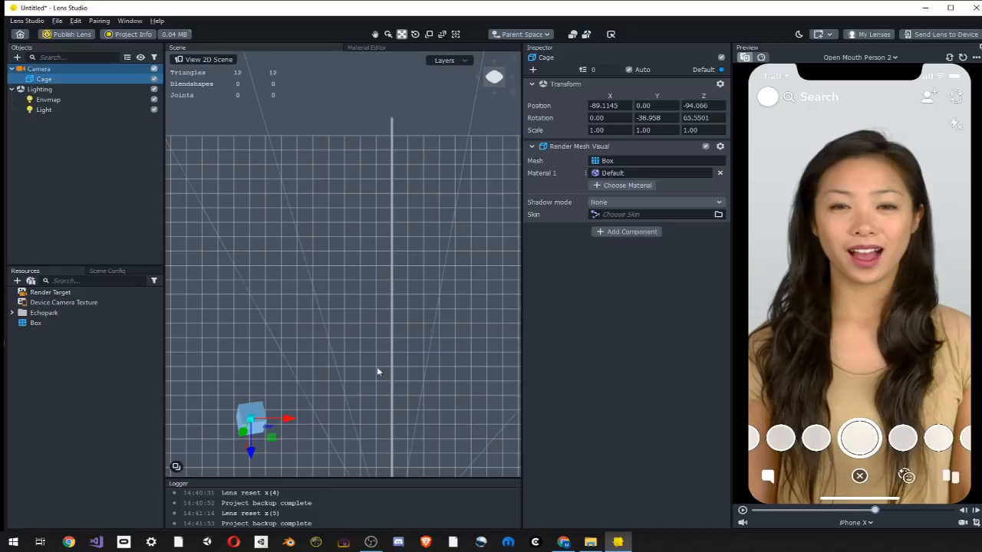
Move the box into the camera's view at about X -6.8 and Z -186, and briefly play the preview to refresh it
drag(294, 420, 418, 401)
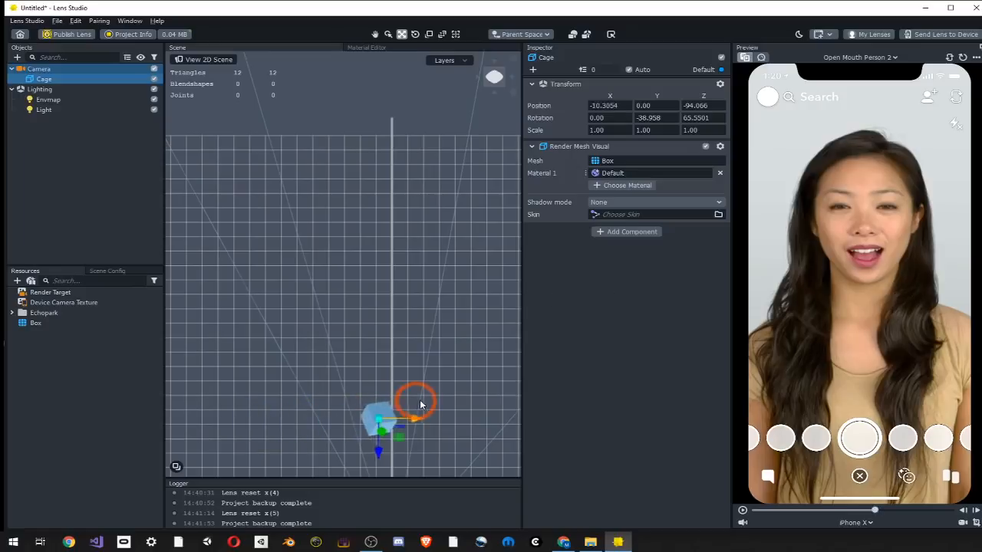
click(381, 445)
drag(381, 445, 382, 313)
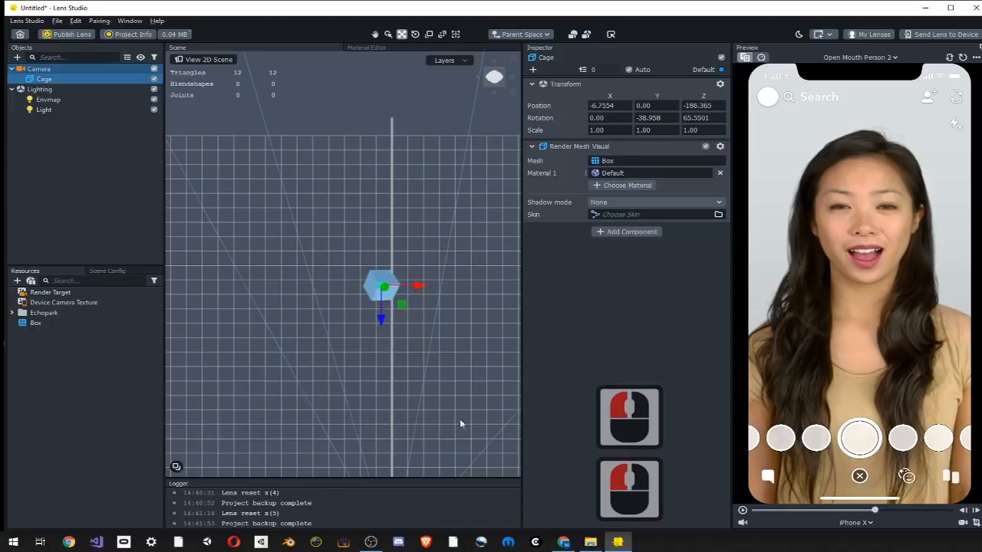
scroll(388, 351, down, 7)
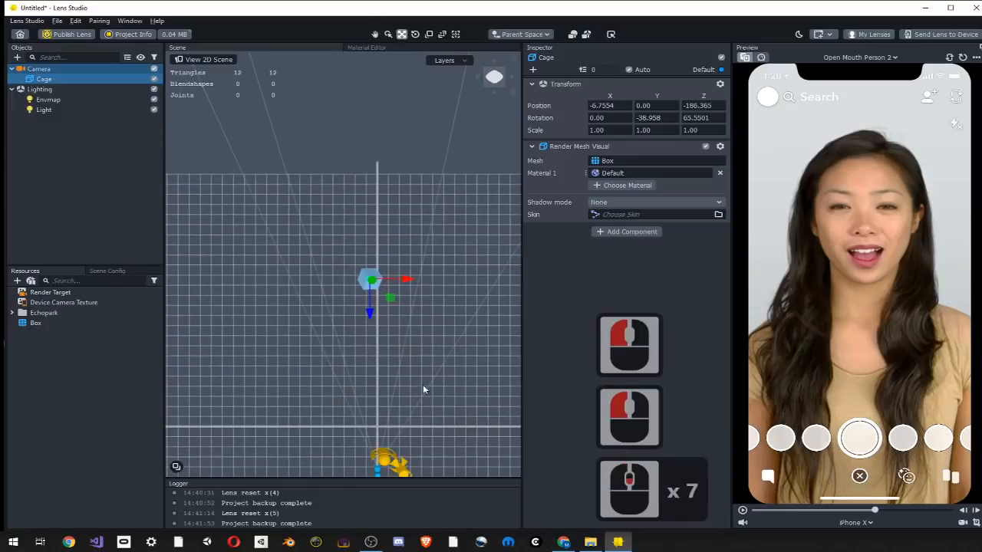
click(742, 512)
click(742, 511)
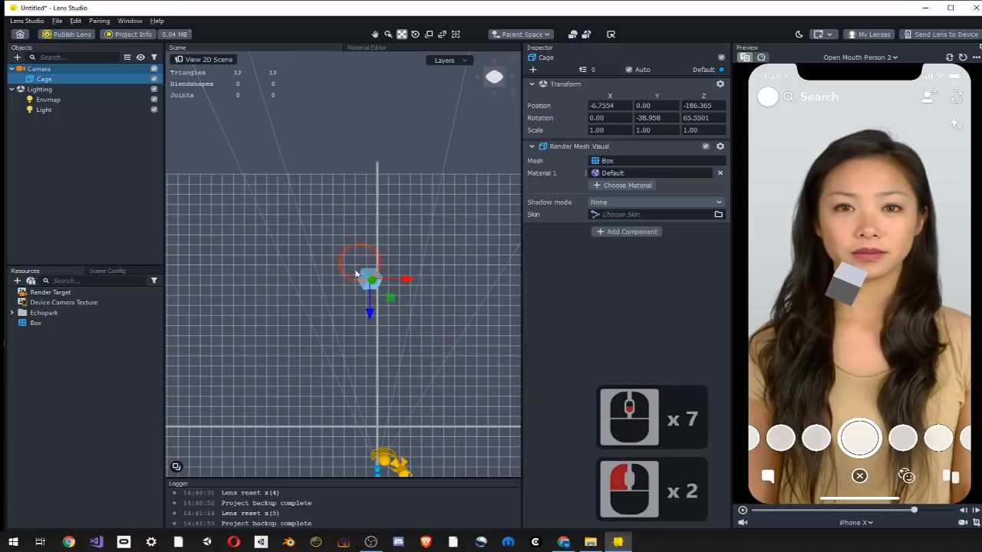
Bring the box closer to the camera at about X 0.35 and Z -97.6, and resume the preview video
drag(365, 307, 370, 390)
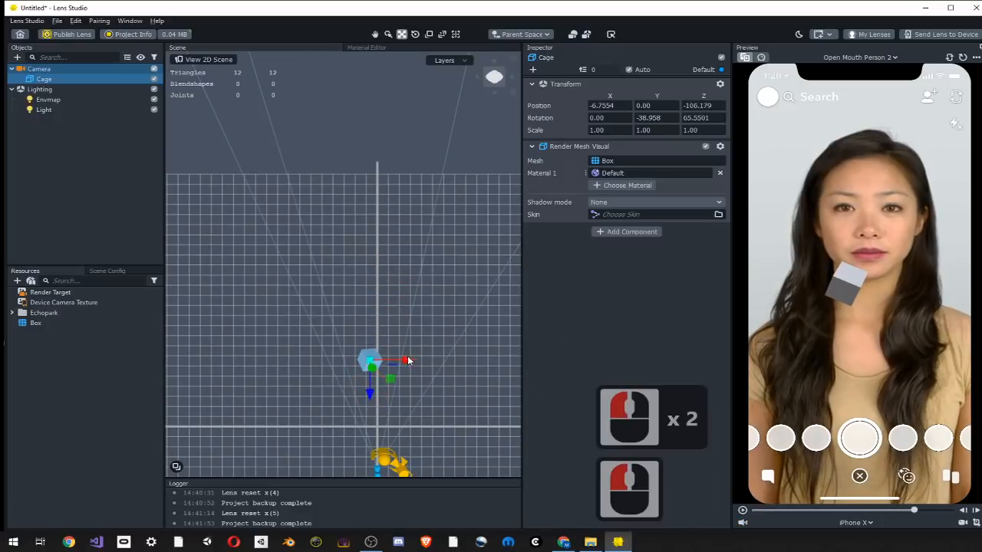
drag(408, 360, 415, 360)
drag(375, 393, 377, 402)
click(693, 475)
click(742, 510)
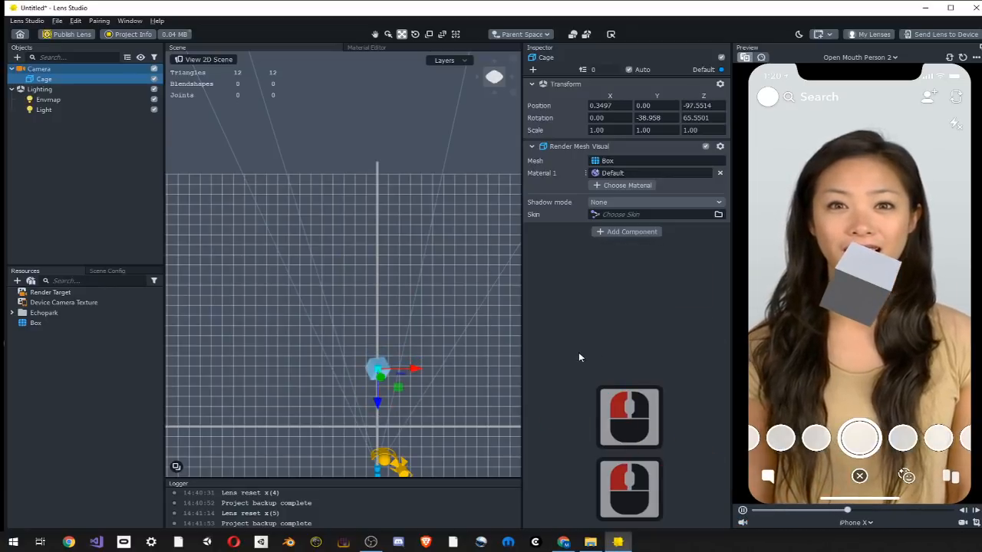
Raise the box in the scene to about Y 5.2 so it sits higher over the person's face
right_drag(419, 412, 378, 361)
shift+middle_drag(401, 389, 436, 268)
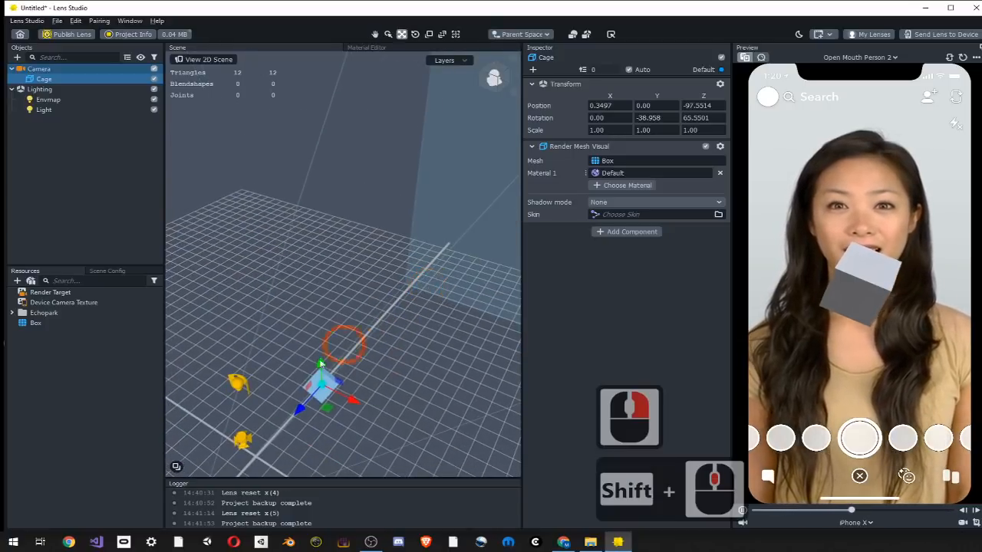
drag(321, 366, 319, 355)
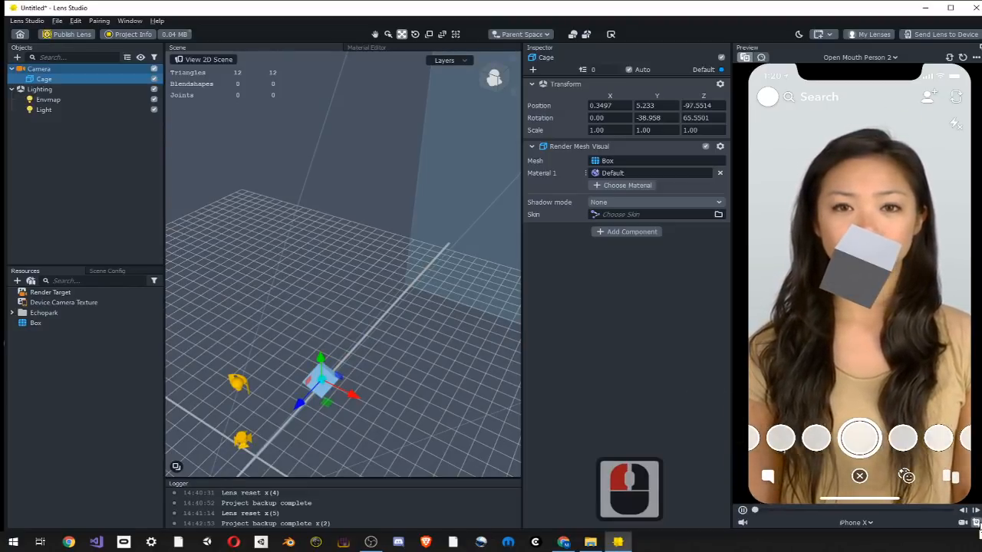
Take a screenshot of the preview and save it to the Desktop as sshot001.jpg
click(977, 522)
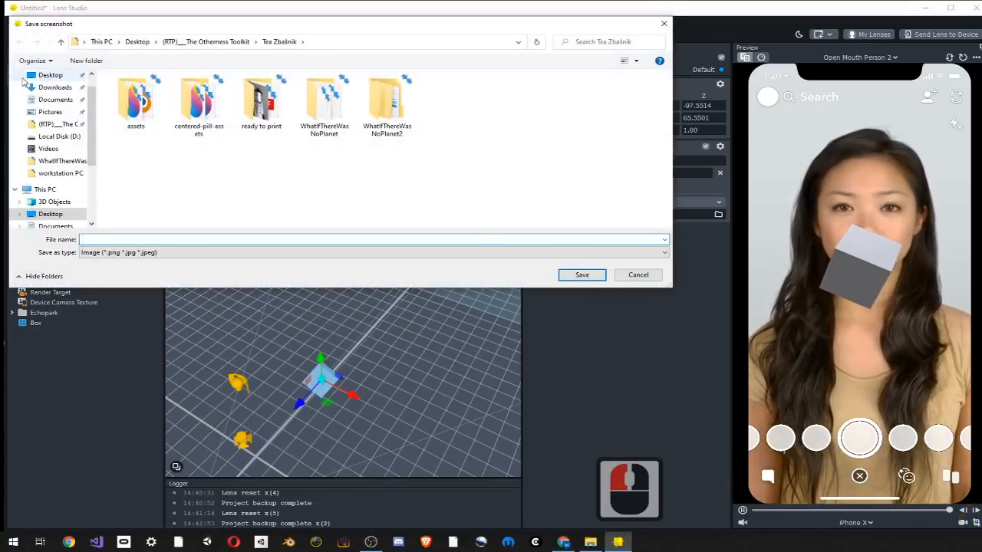
click(48, 75)
click(170, 238)
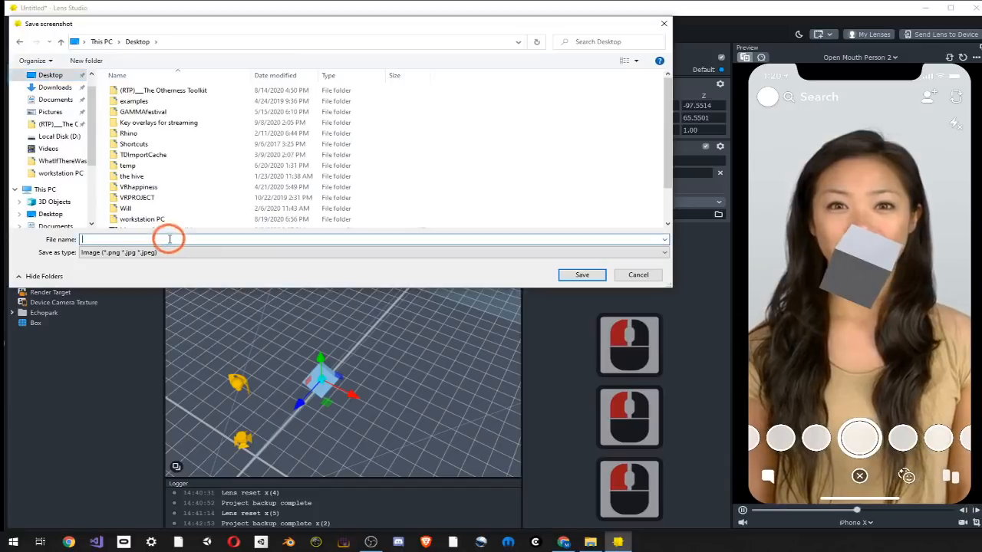
text(sshot)
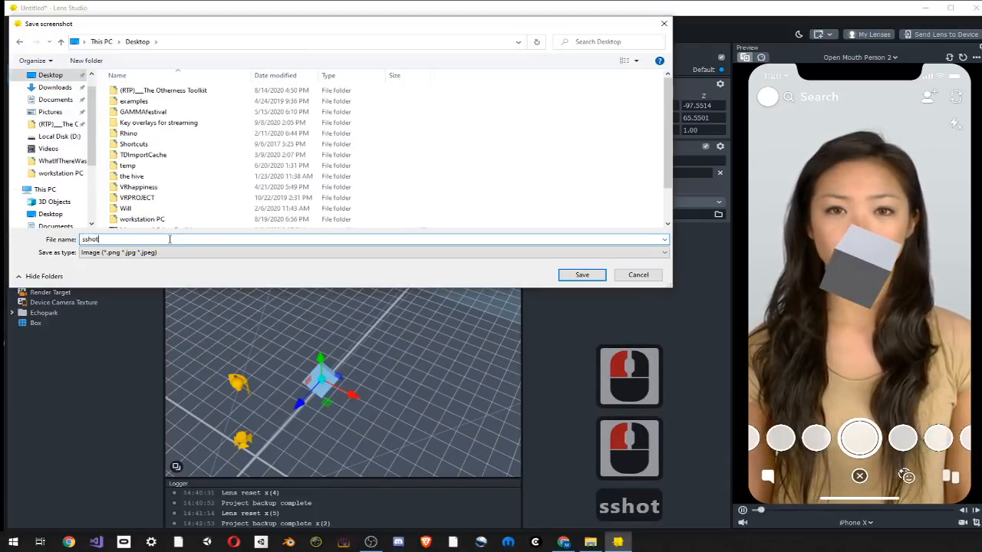
text(001.jpg)
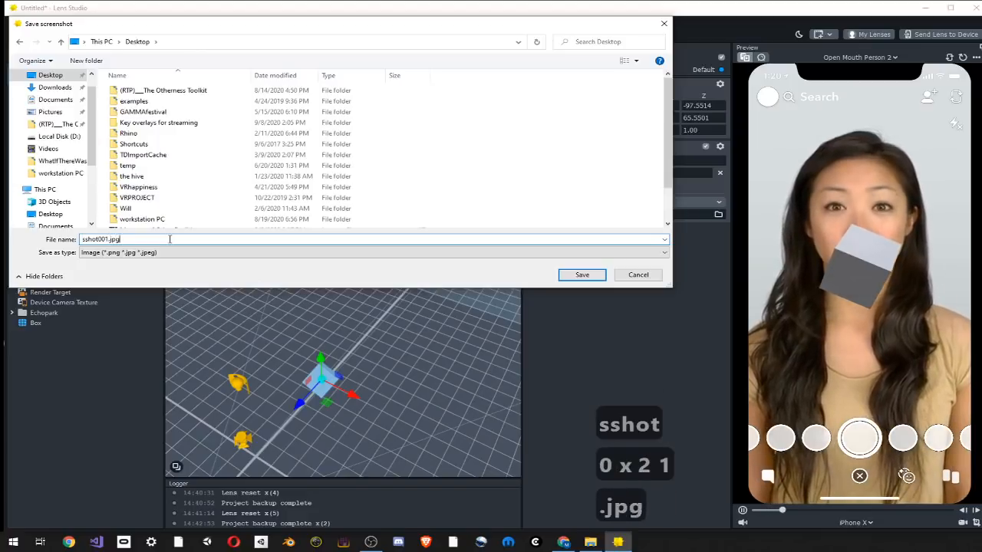
key(Return)
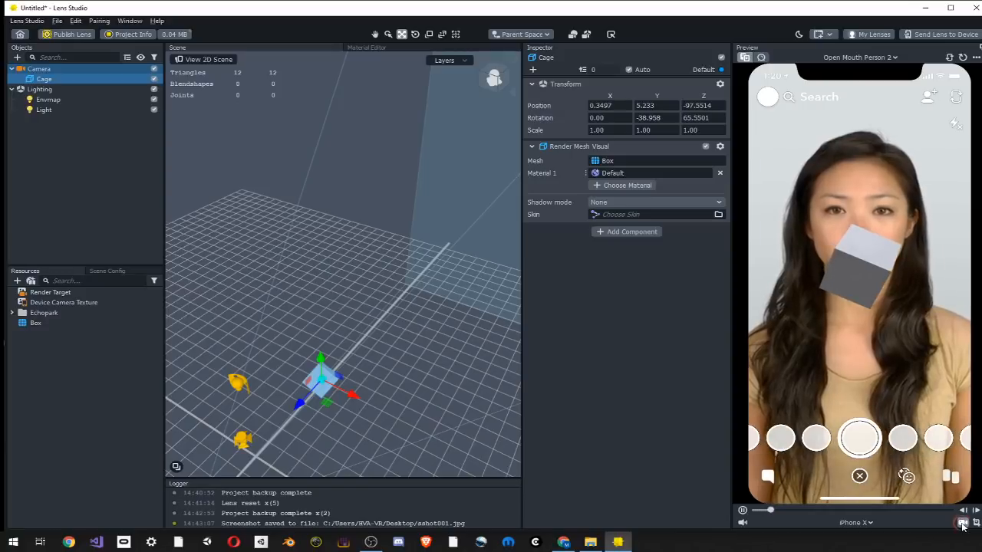
Record a short clip of the preview and choose the Desktop as its save location
click(961, 523)
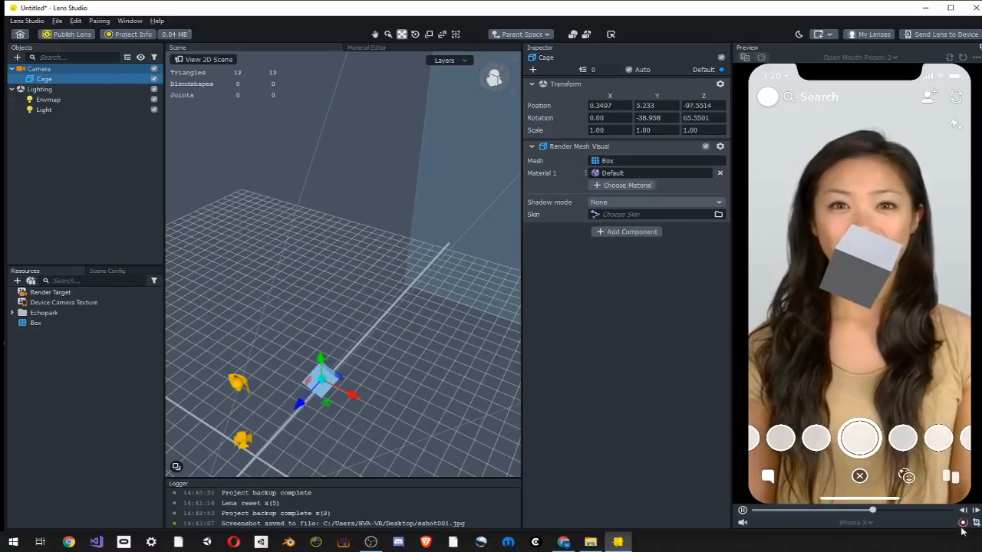
click(962, 523)
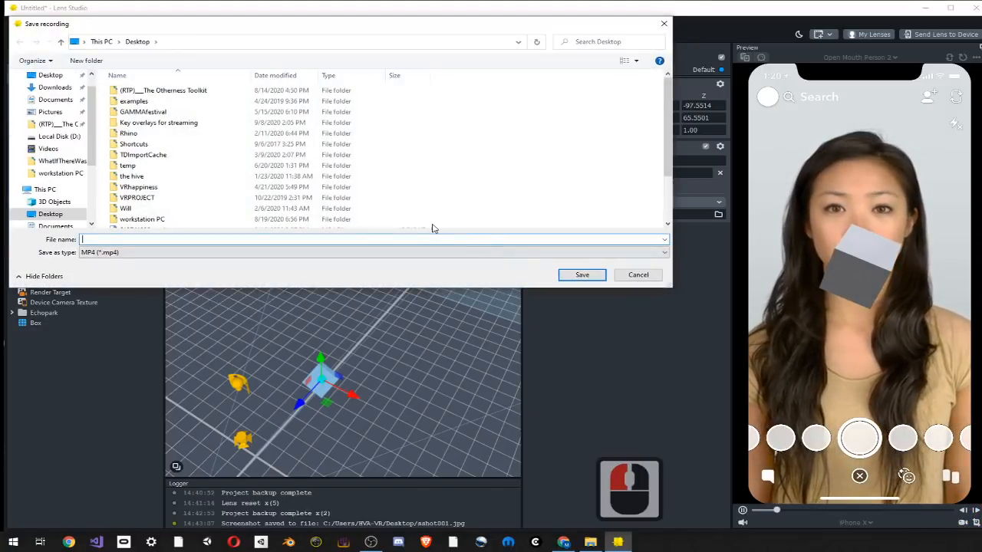
click(46, 74)
Name the preview recording portraitmode.mp4 and save it
click(156, 240)
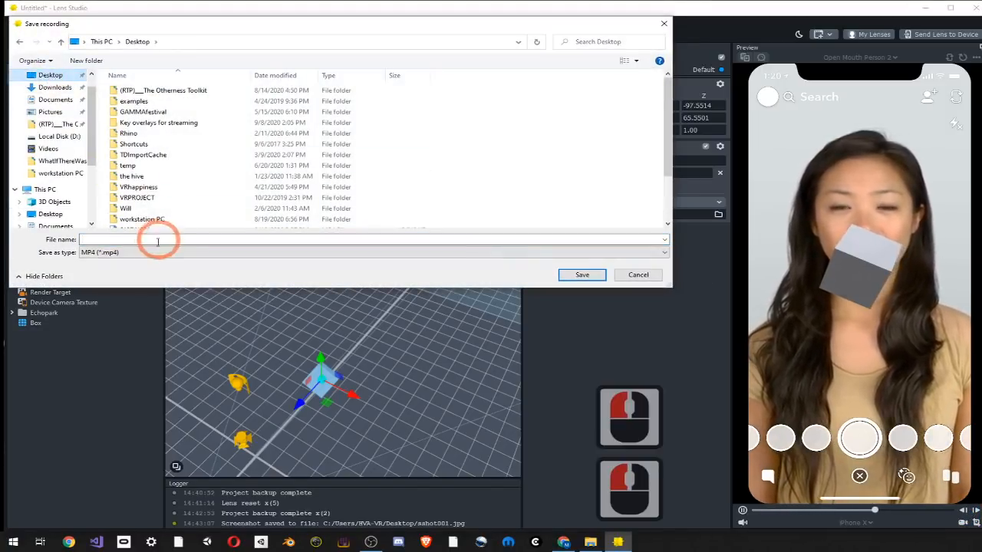
click(146, 240)
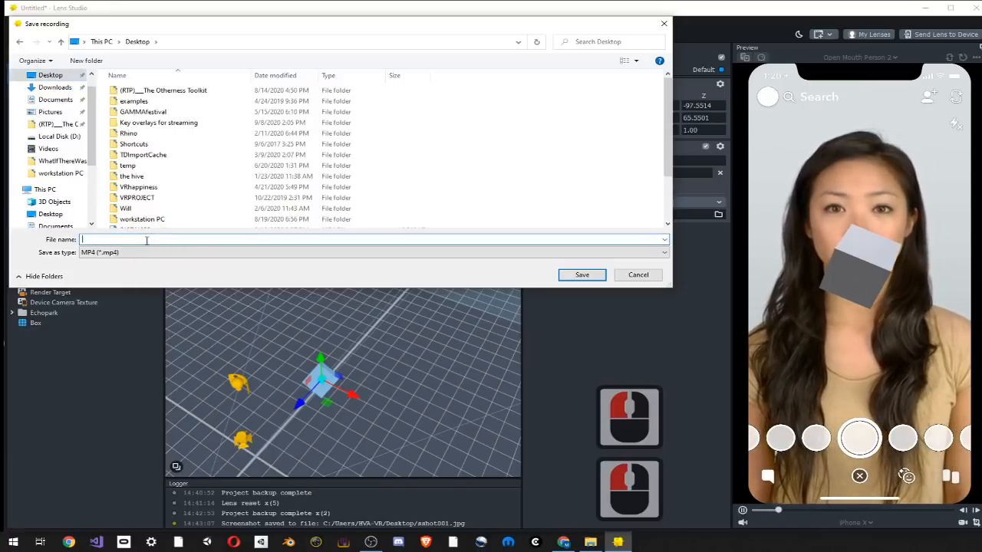
text(portr)
key(BackSpace)
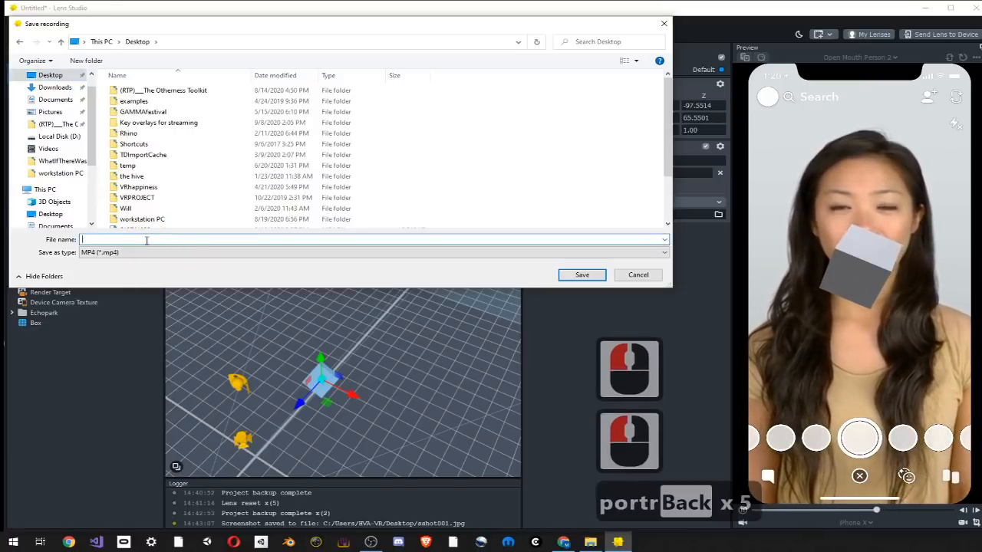
key(BackSpace)
key(BackSpace)
key(BackSpace)
text(porri)
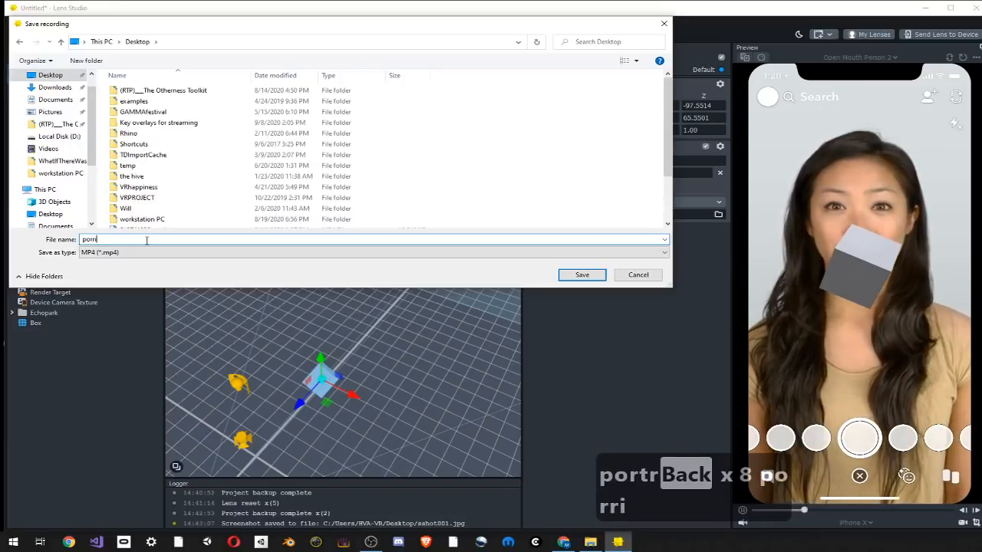
key(BackSpace)
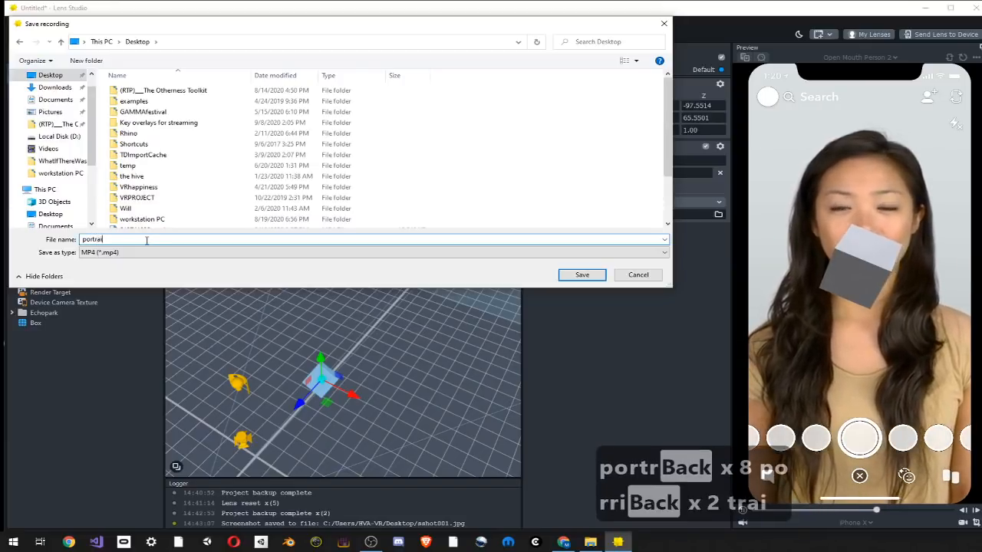
text(traitmode)
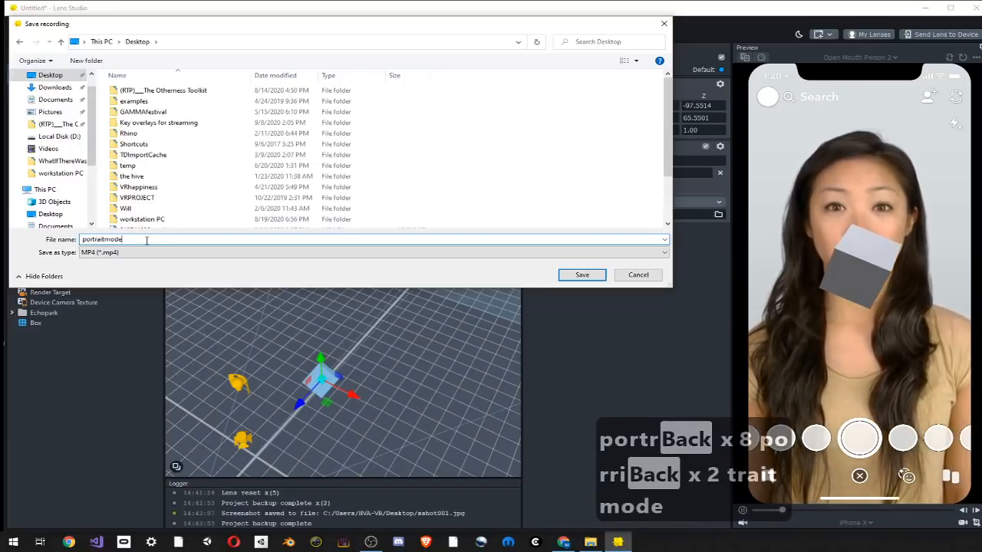
text(.mp)
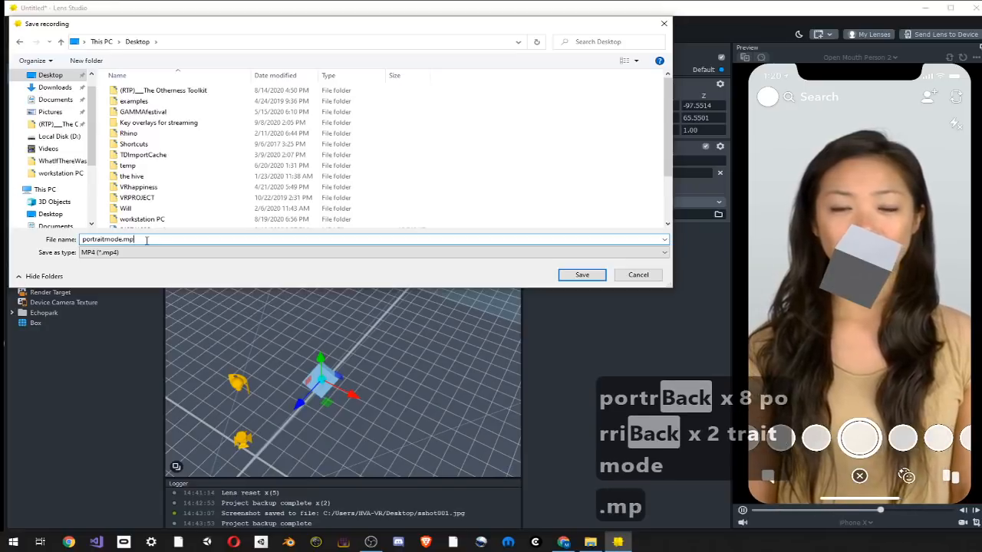
text(4)
key(Return)
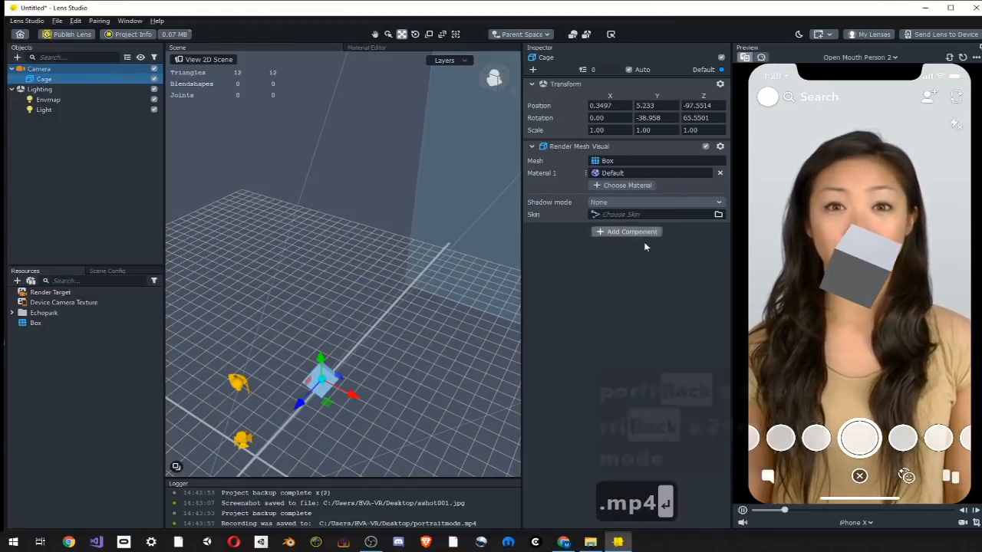
Switch to File Explorer and open portraitmode.mp4 from the Desktop folder
click(591, 542)
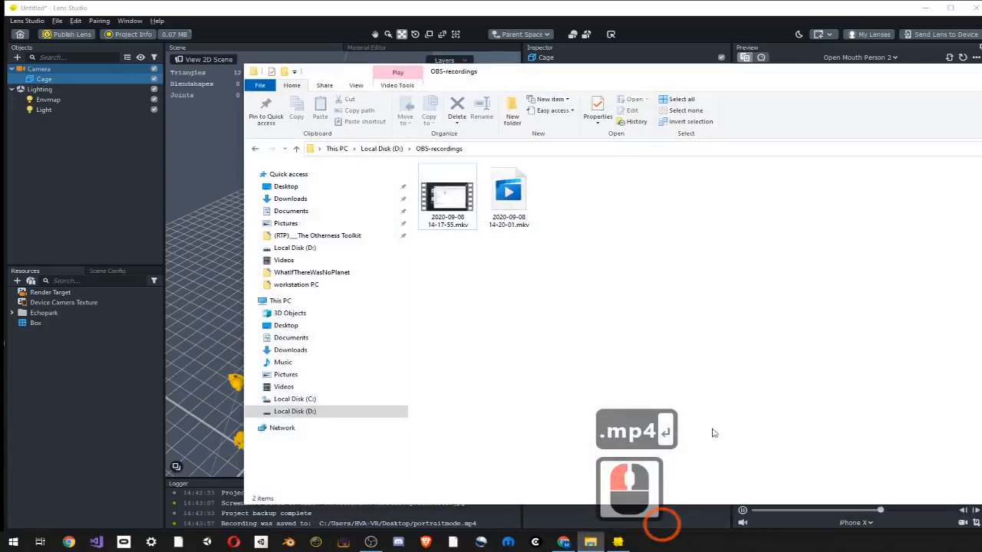
click(285, 188)
scroll(480, 293, down, 18)
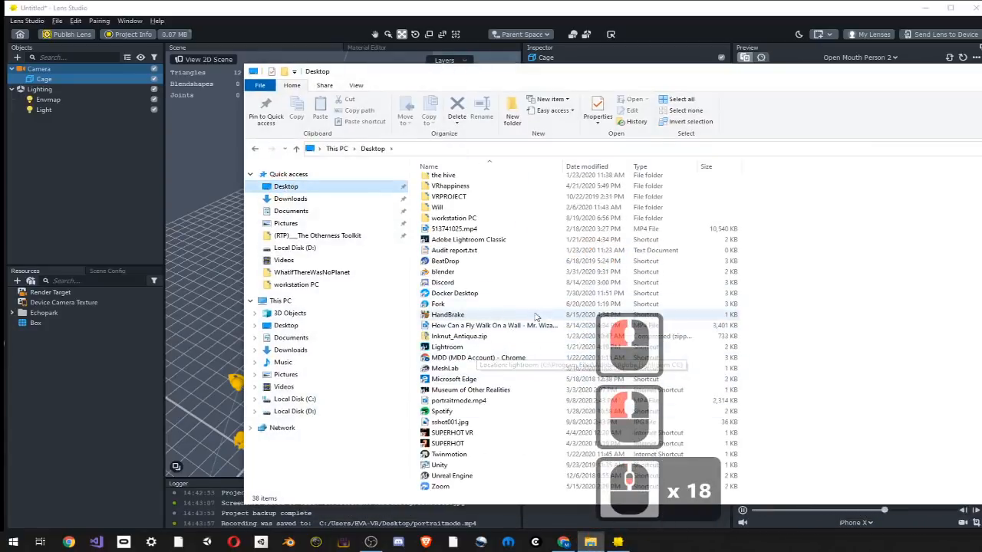
double_click(474, 404)
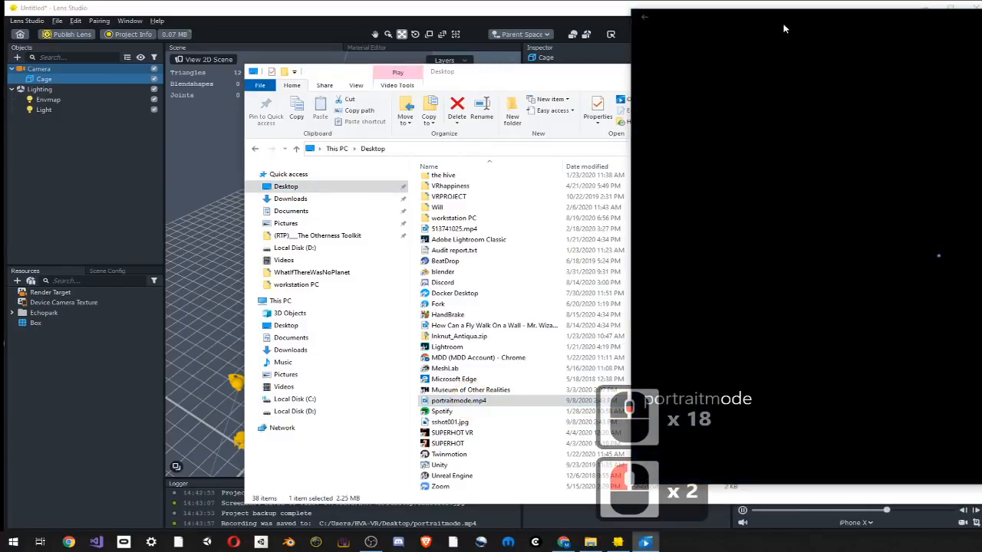
Reposition the video player window and bring it back to the front to watch the portraitmode recording
drag(784, 28, 405, 44)
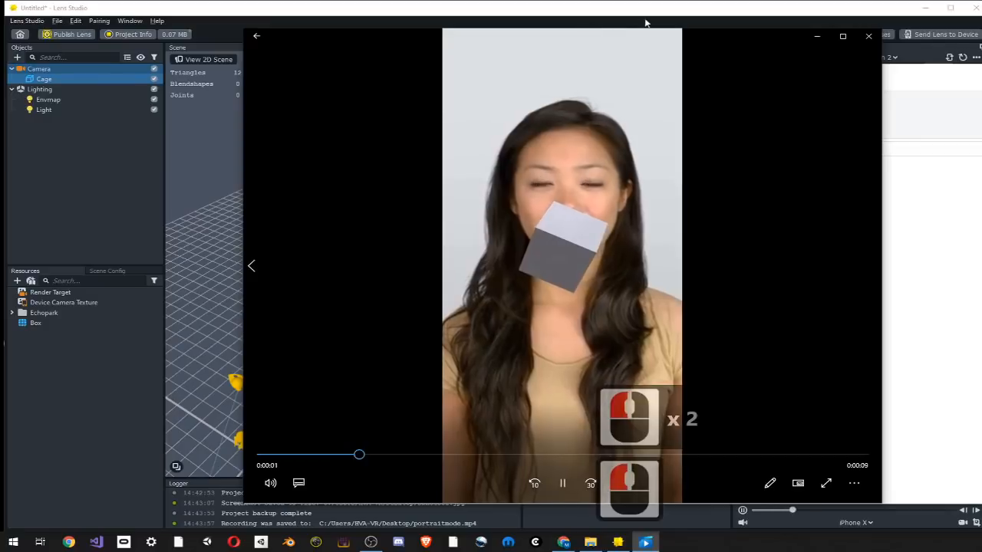
click(577, 26)
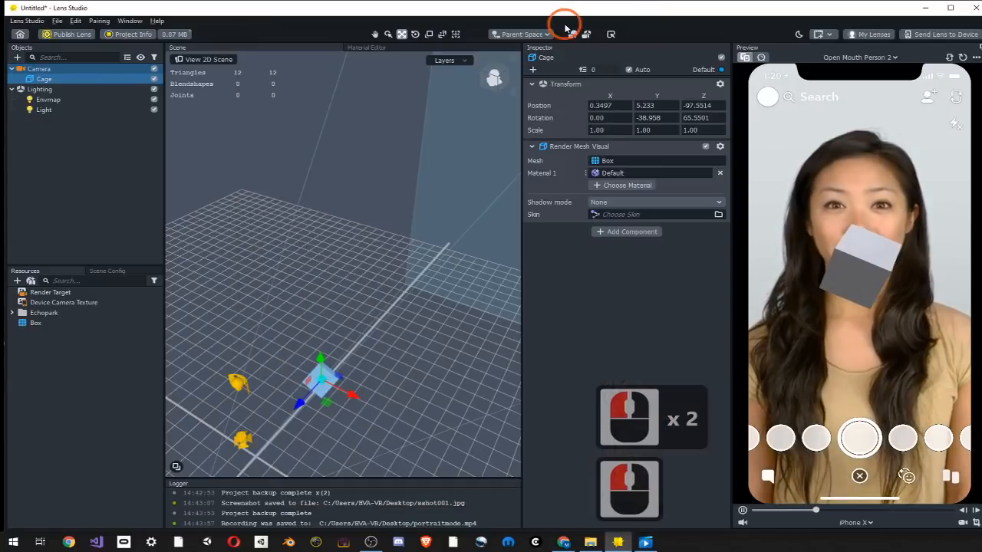
click(647, 541)
click(701, 47)
click(686, 35)
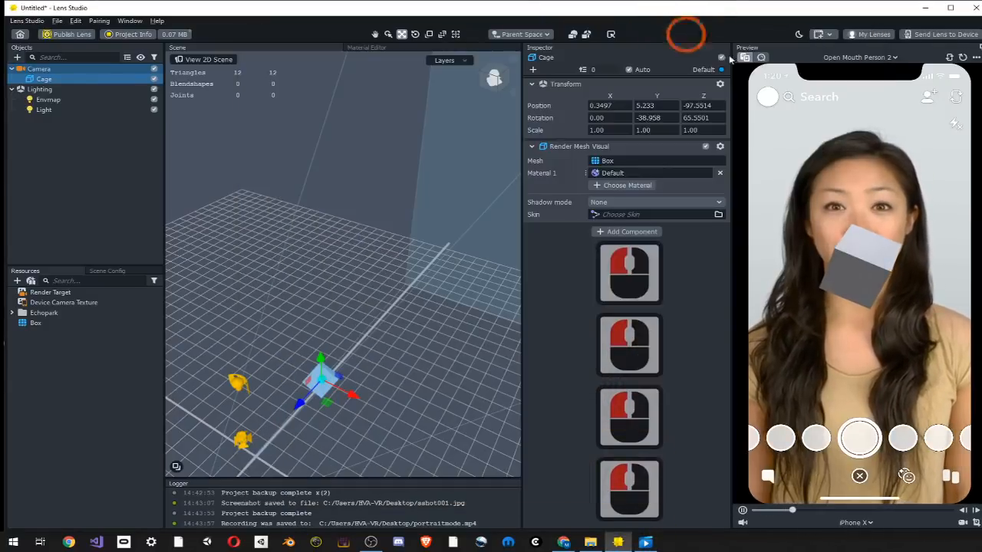
click(646, 541)
click(756, 92)
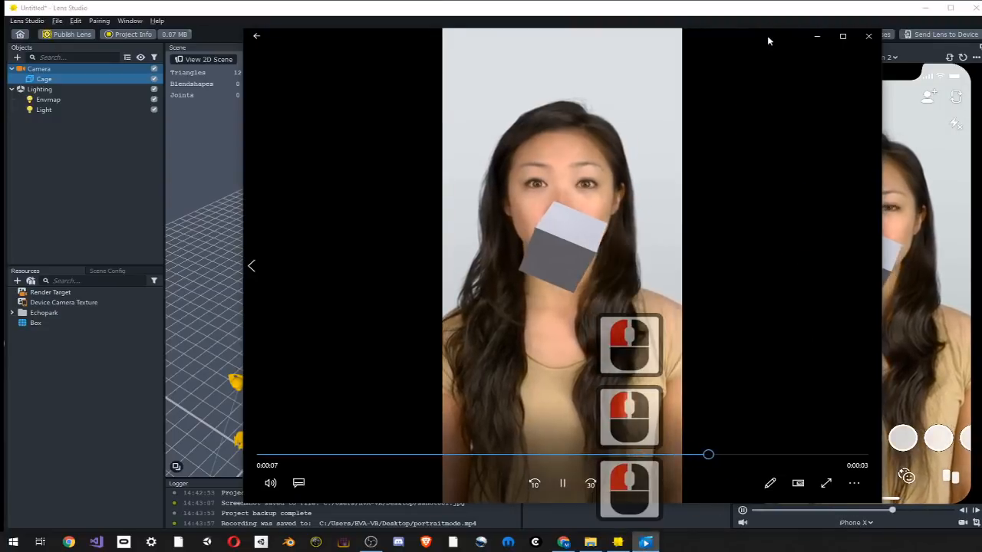
drag(767, 40, 605, 47)
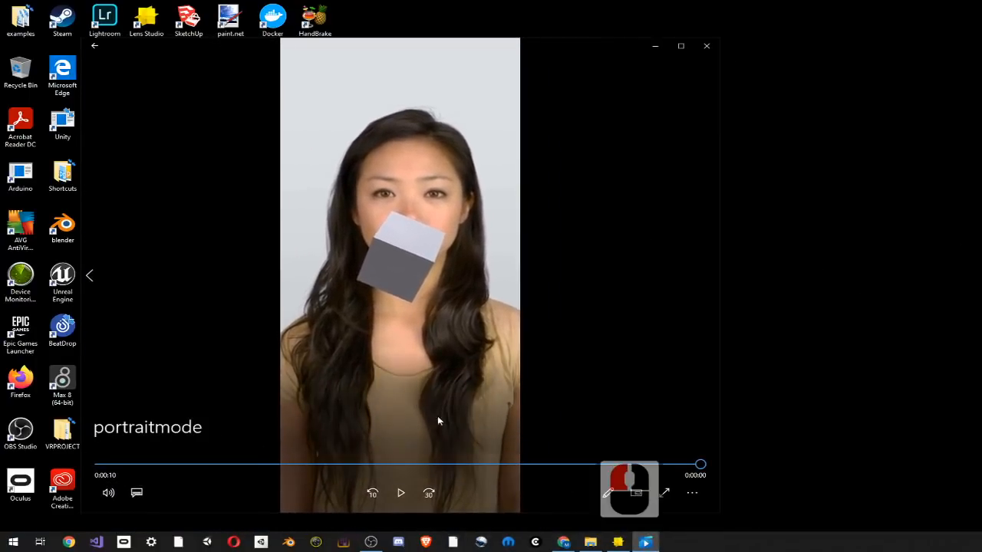
Replay the portraitmode recording, and close the player to return to Lens Studio
click(401, 494)
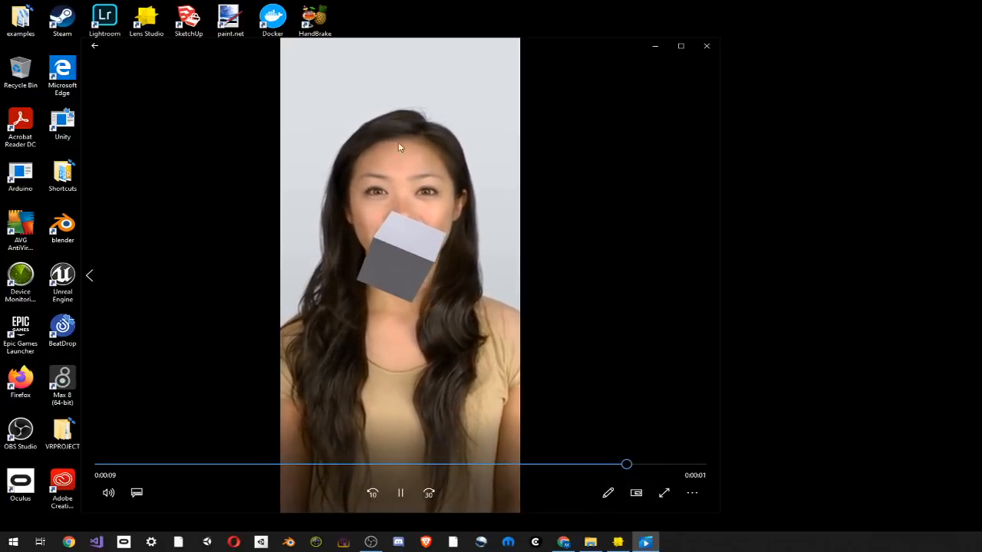
click(707, 47)
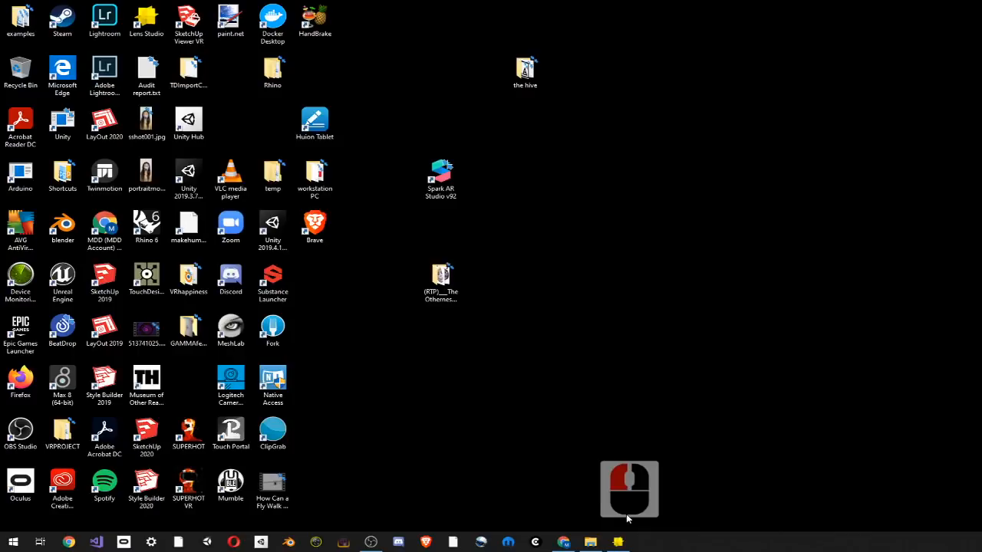
click(618, 541)
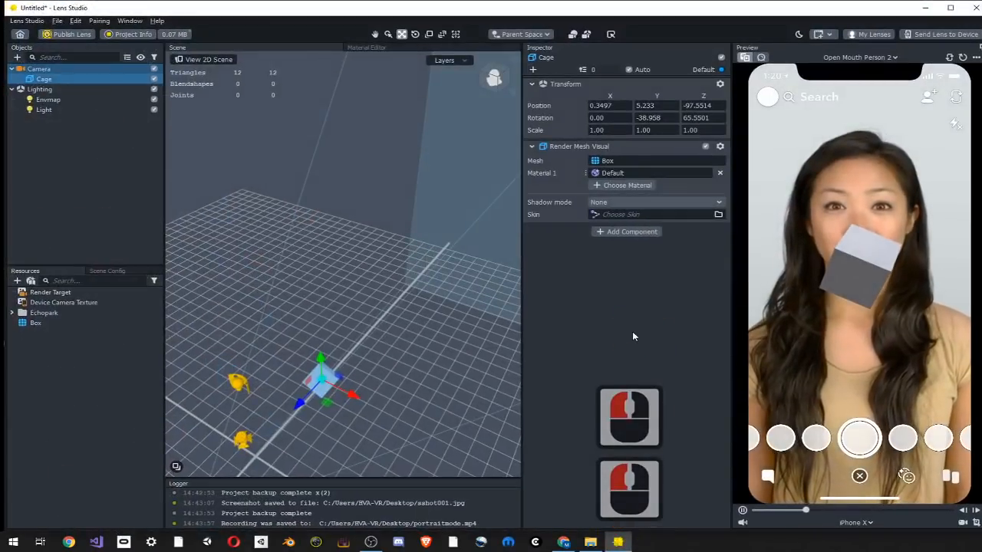
click(370, 542)
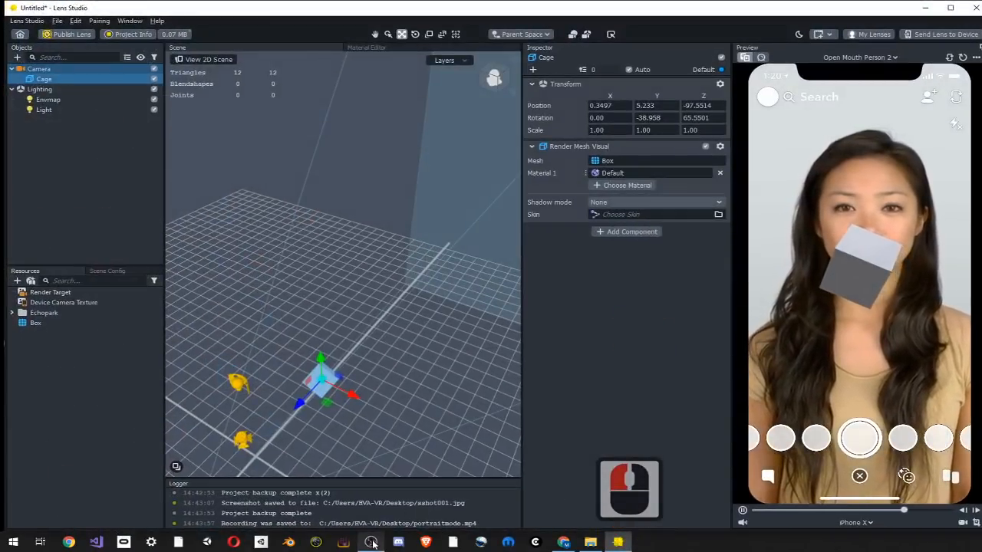
click(690, 11)
click(692, 123)
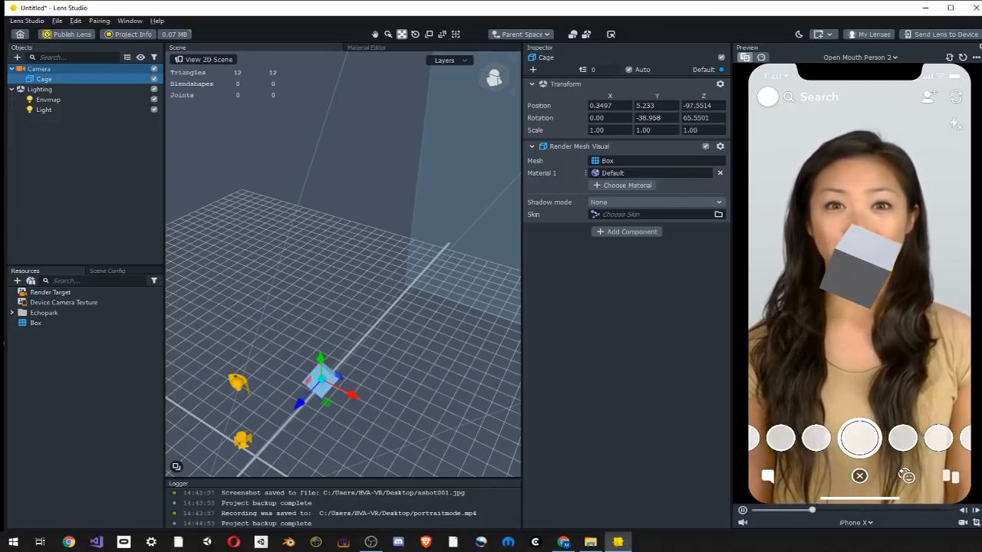
Make the Lens Studio window slightly narrower
drag(980, 190, 976, 190)
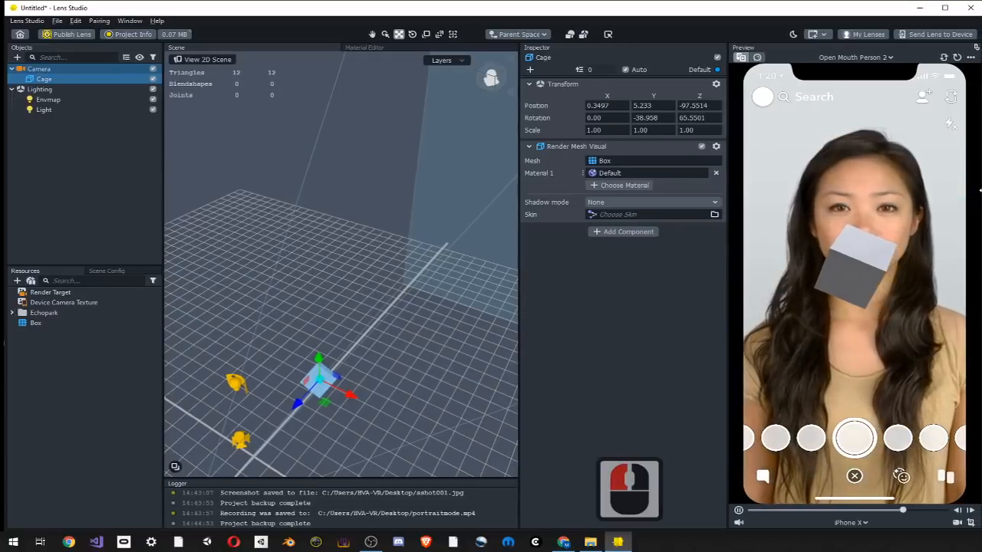